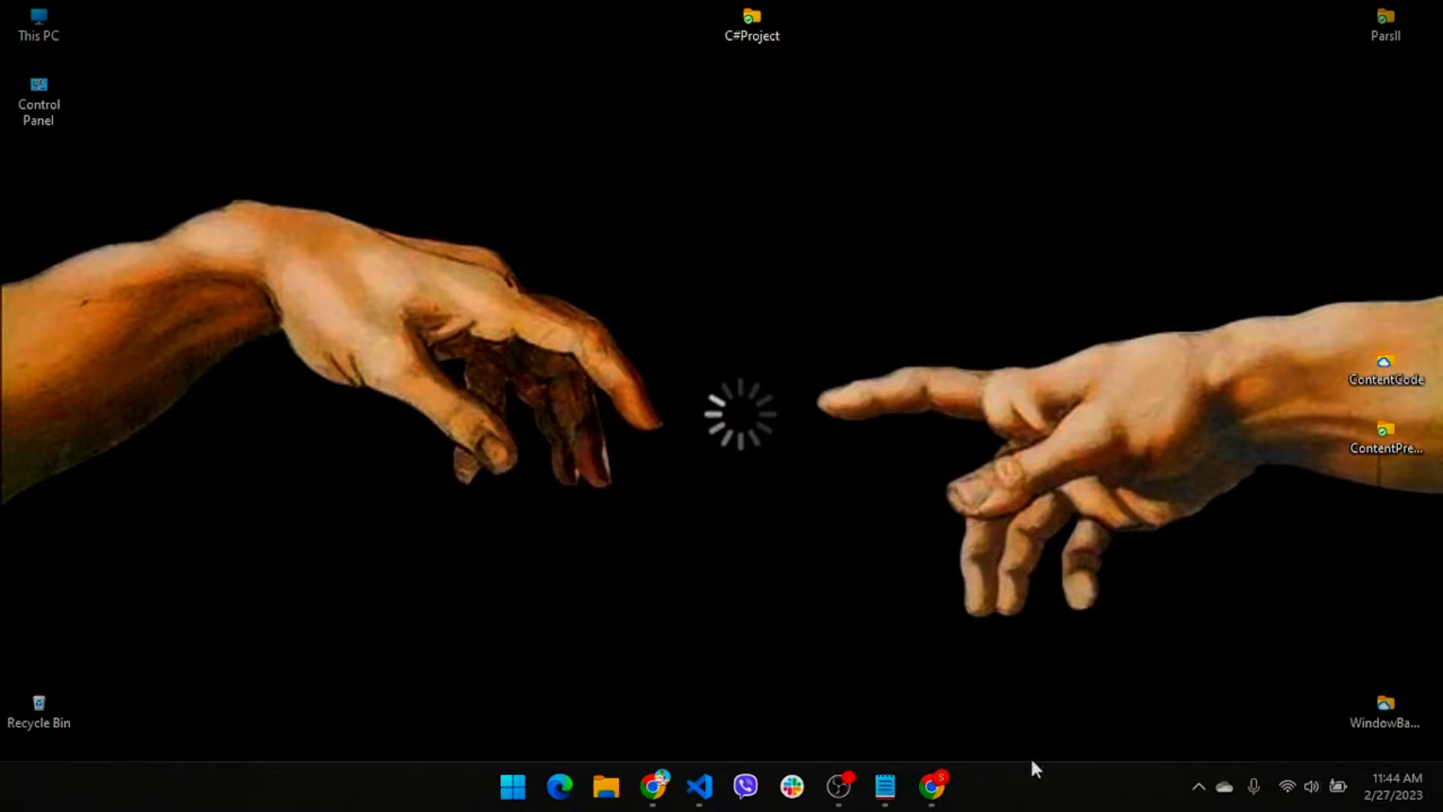
Launch Chrome and load register.com.np, Nepal's .np domain registration site
left_click(932, 790)
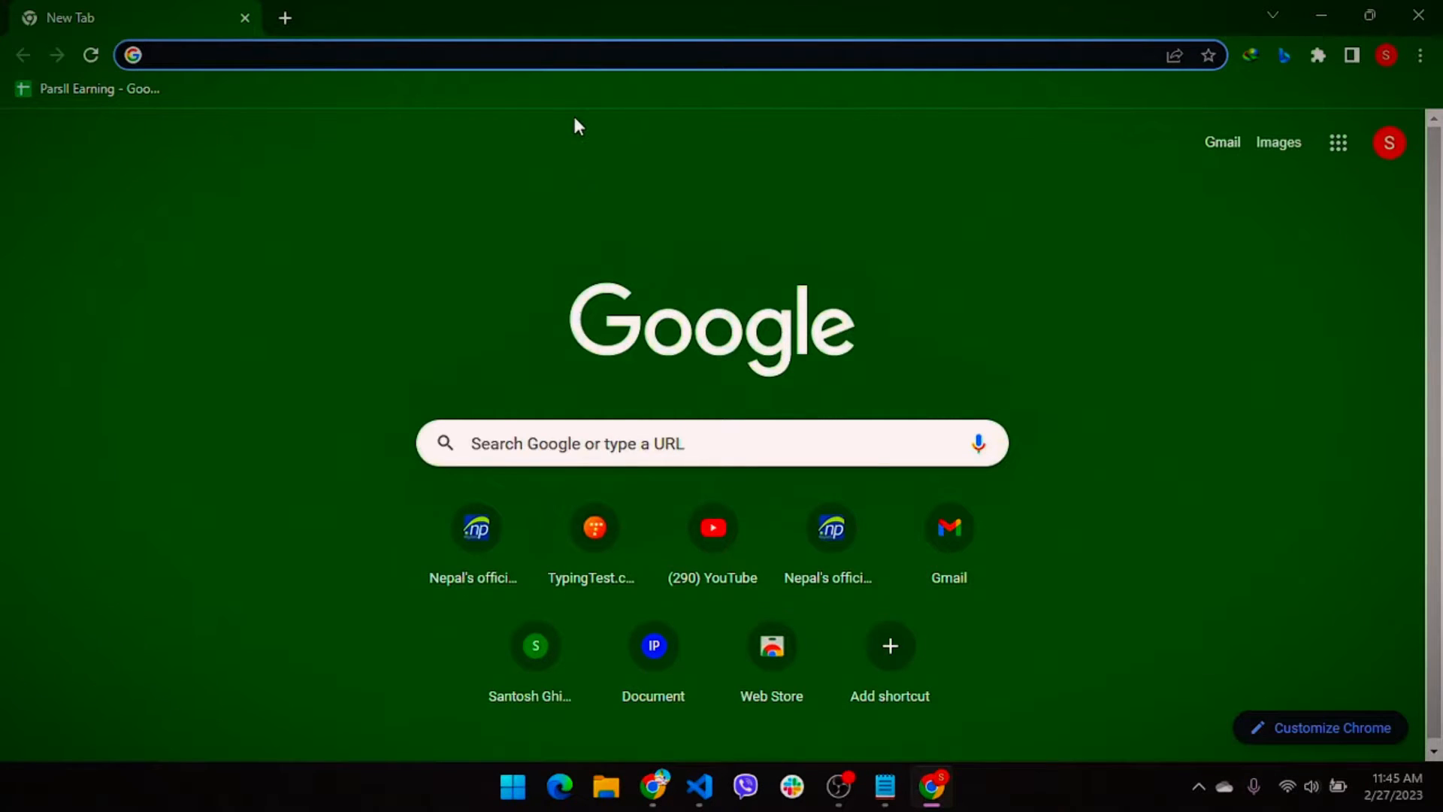
left_click(532, 55)
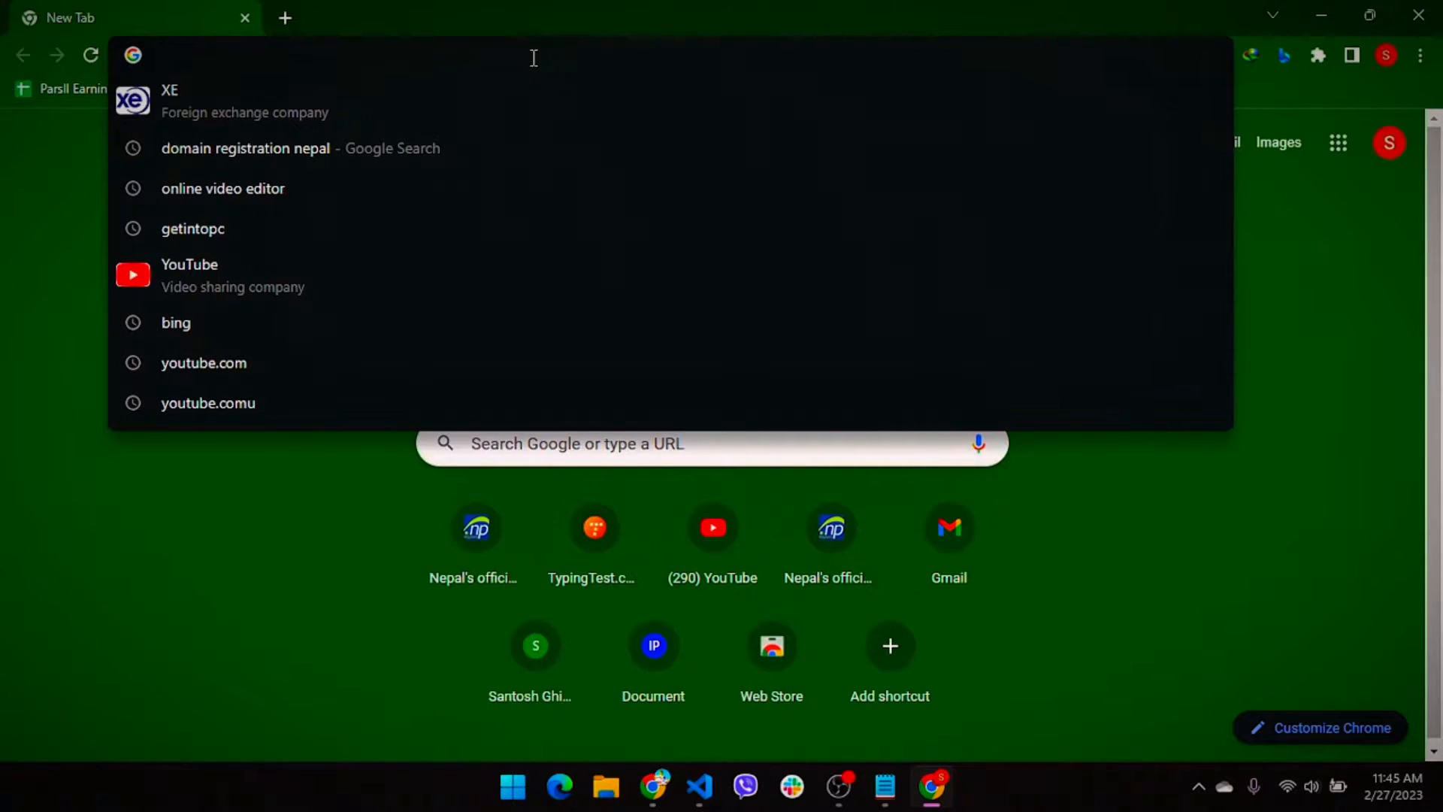
type("re")
type("gist")
key("BackSpace")
type("ster")
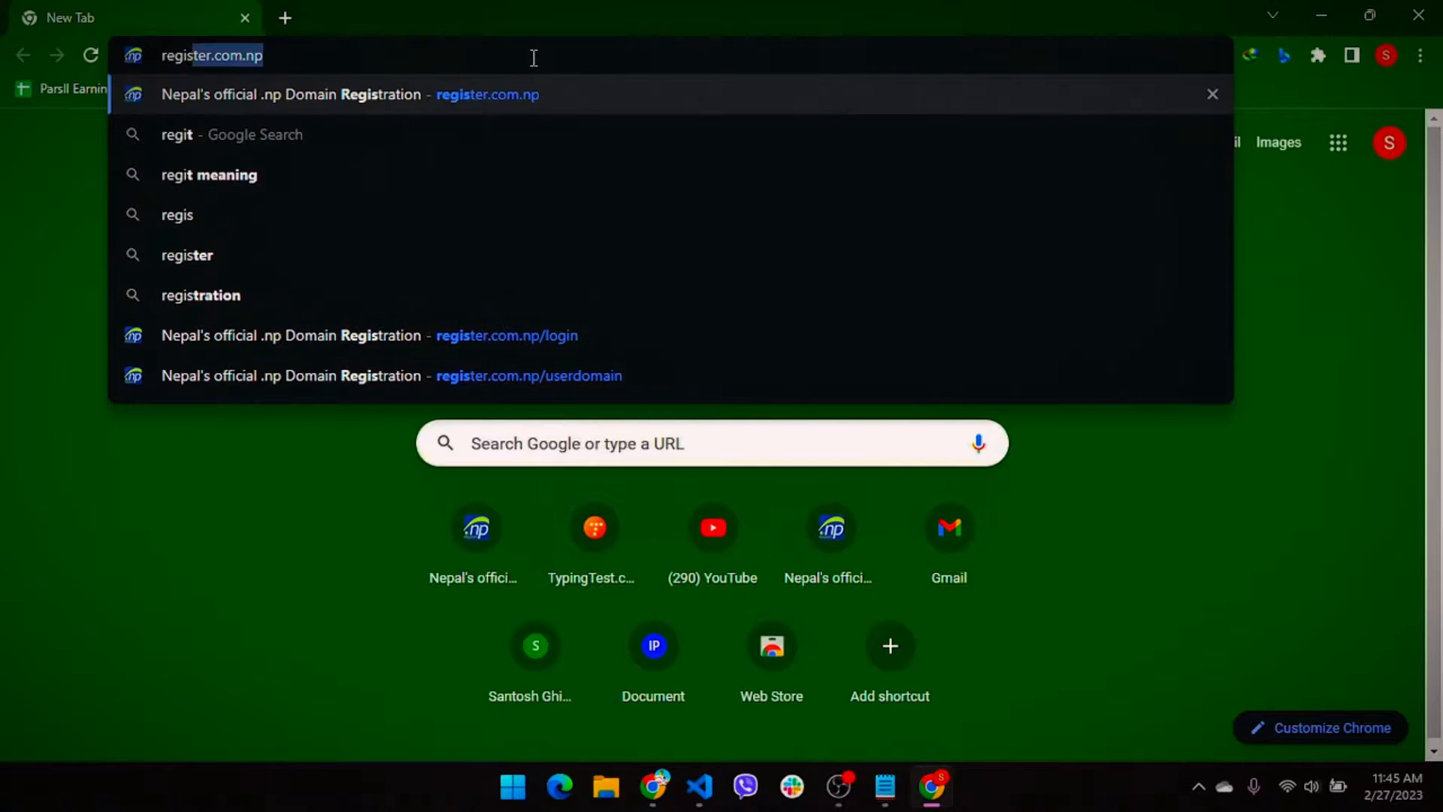
type(".com.np")
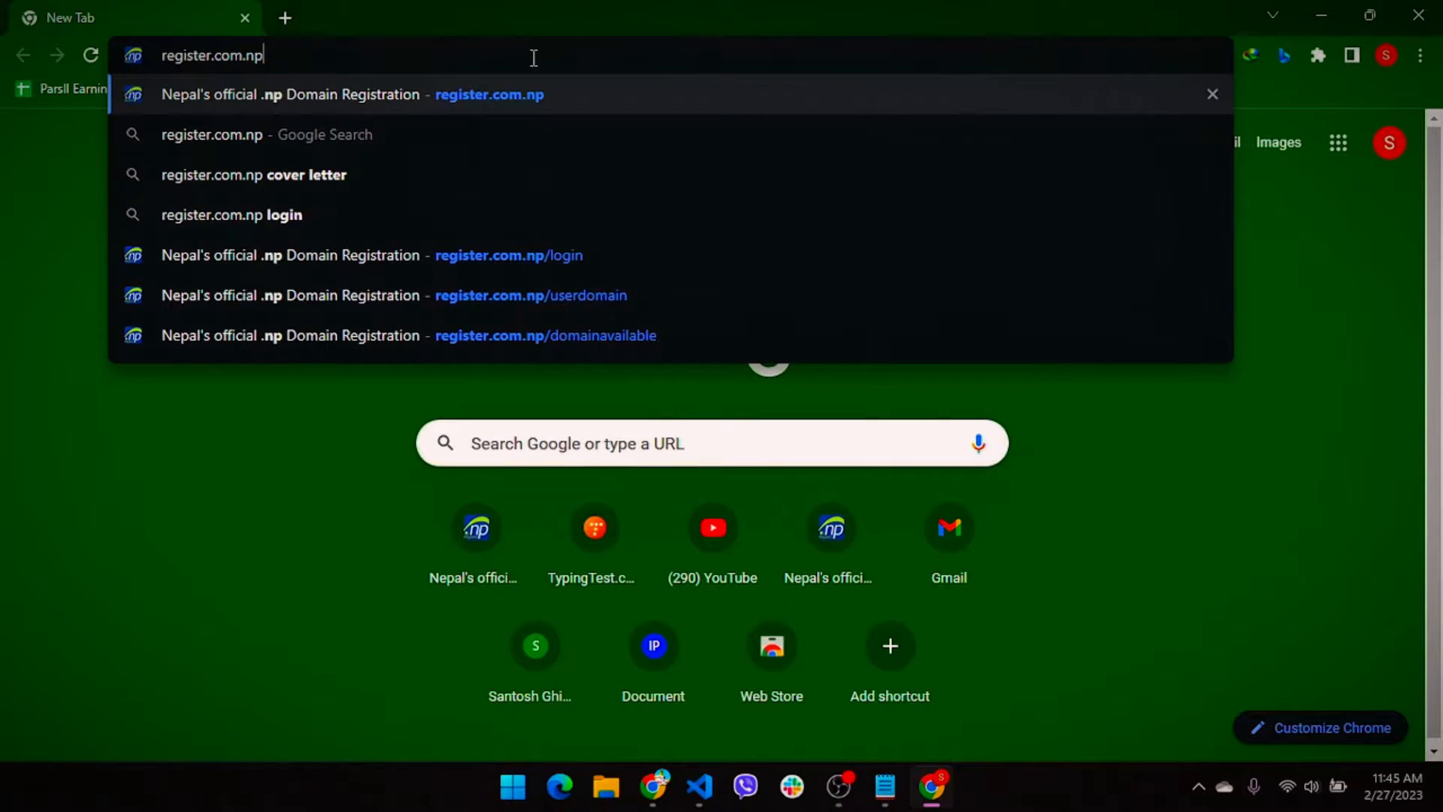
key("Return")
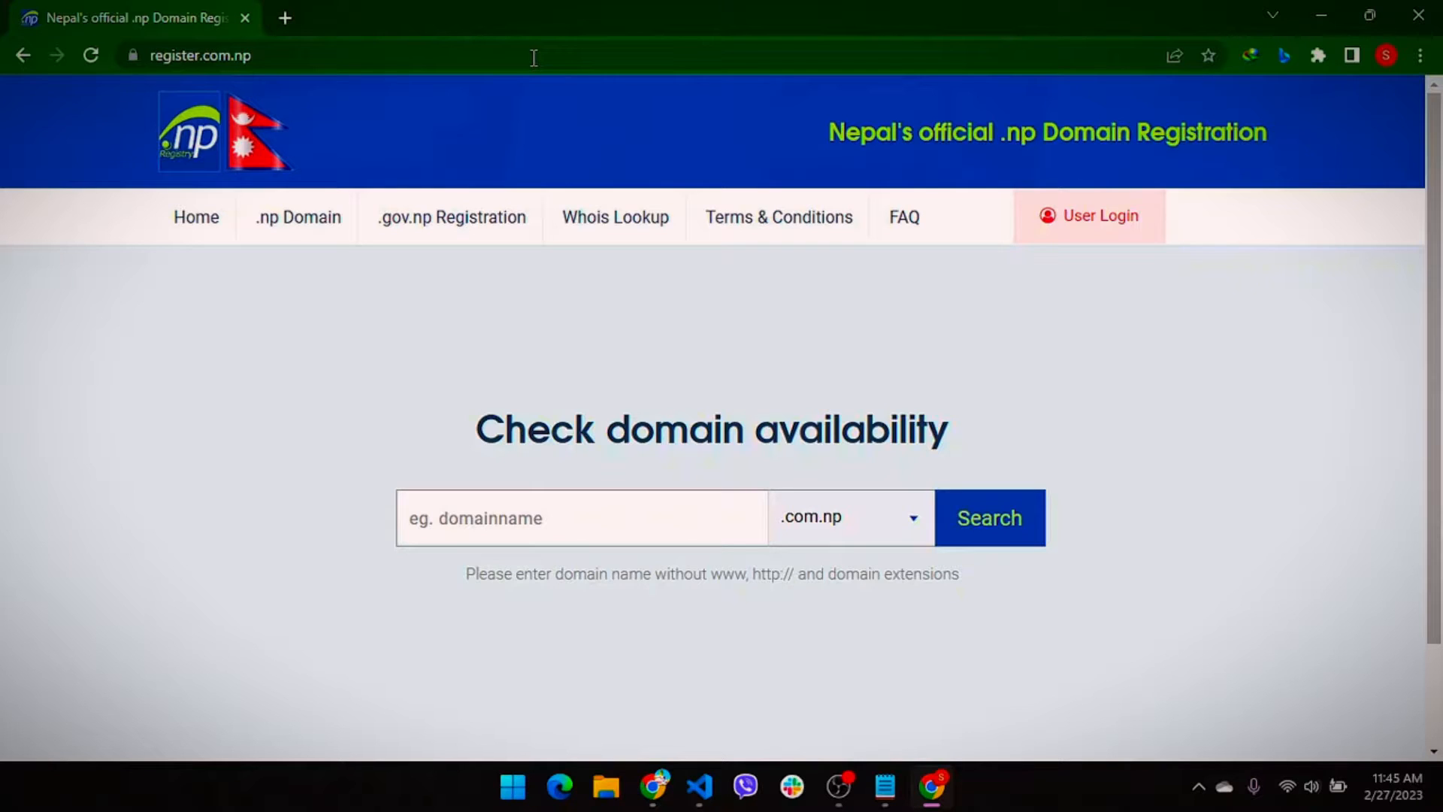
Check availability of a .com.np domain named after the account owner; it is already taken
left_click(536, 535)
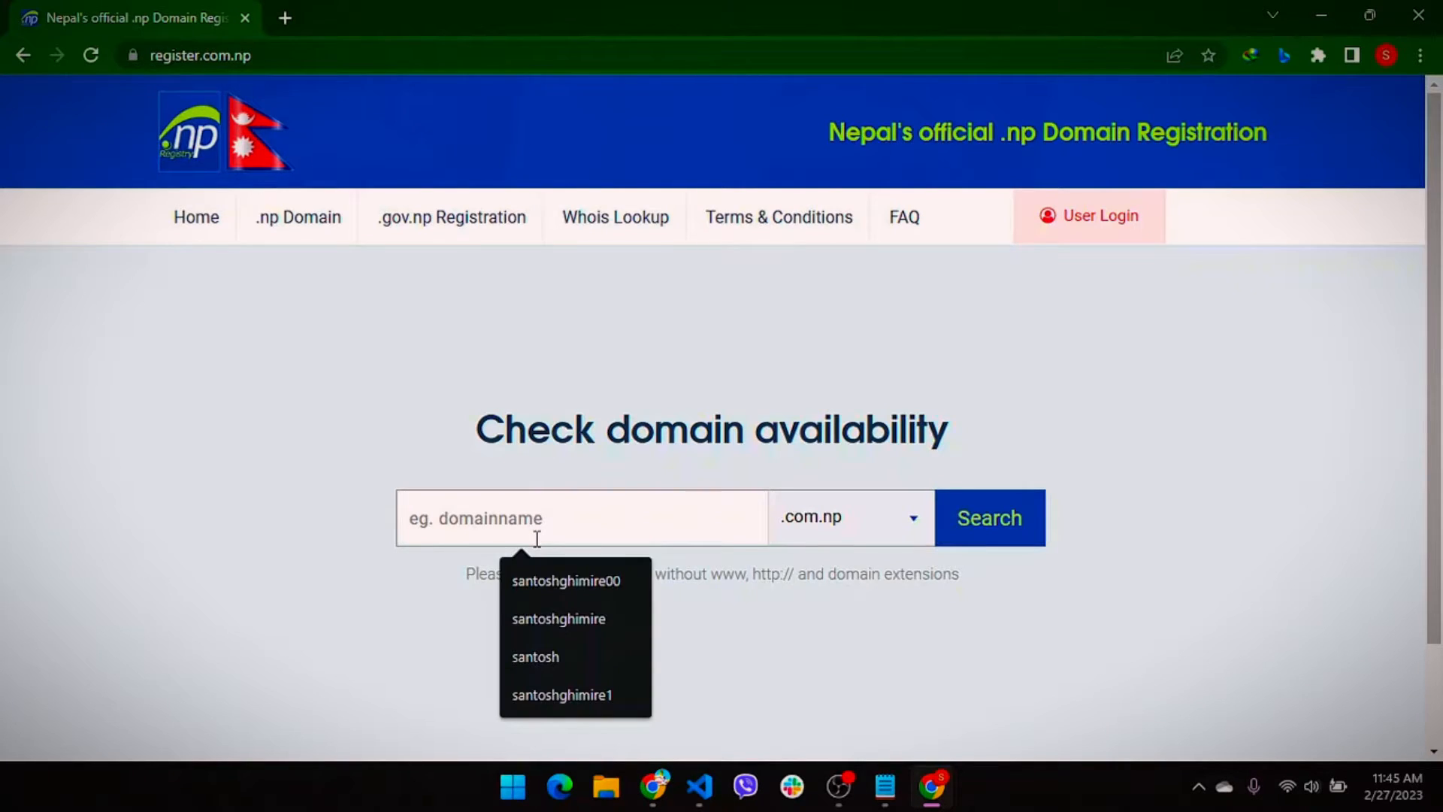
left_click(541, 381)
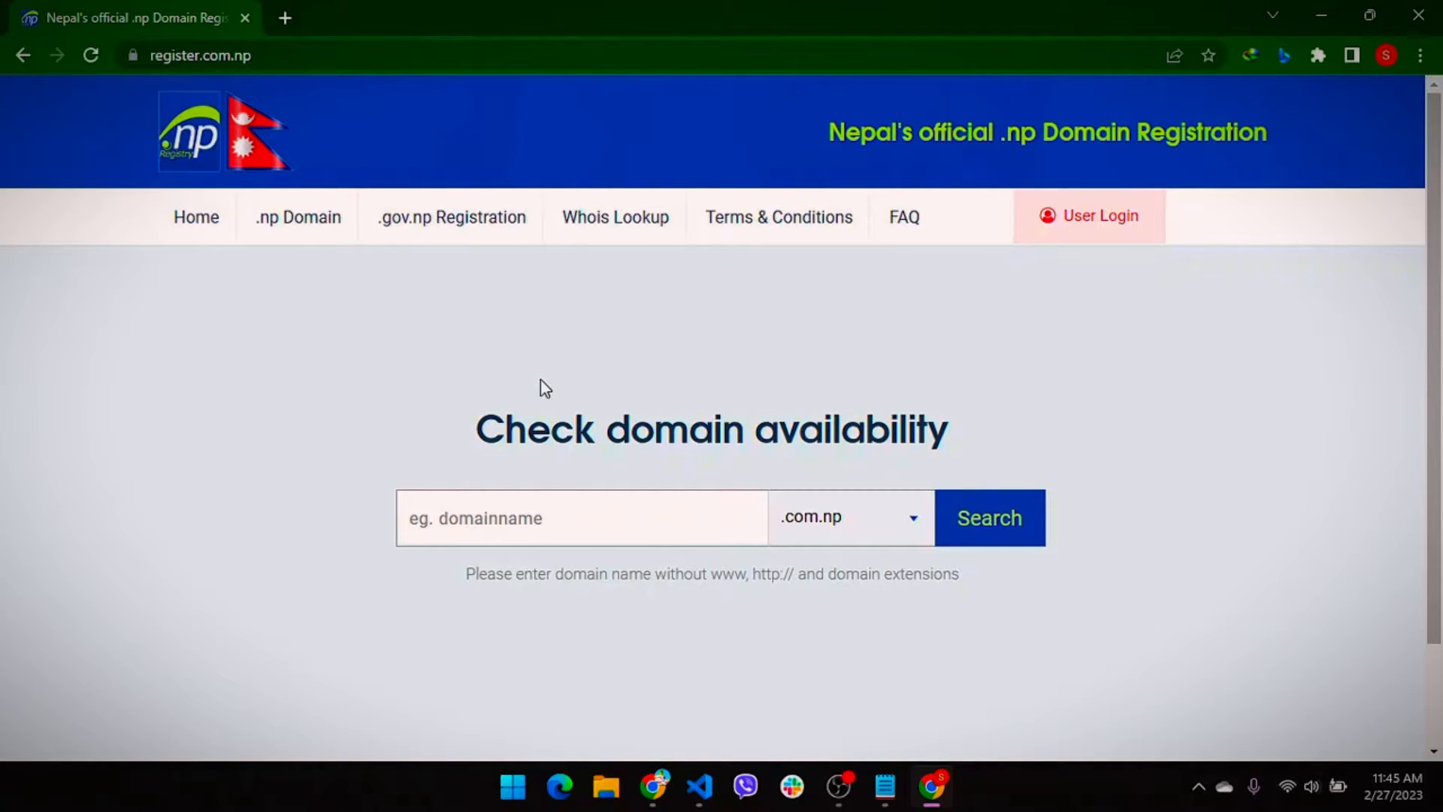
left_click(533, 516)
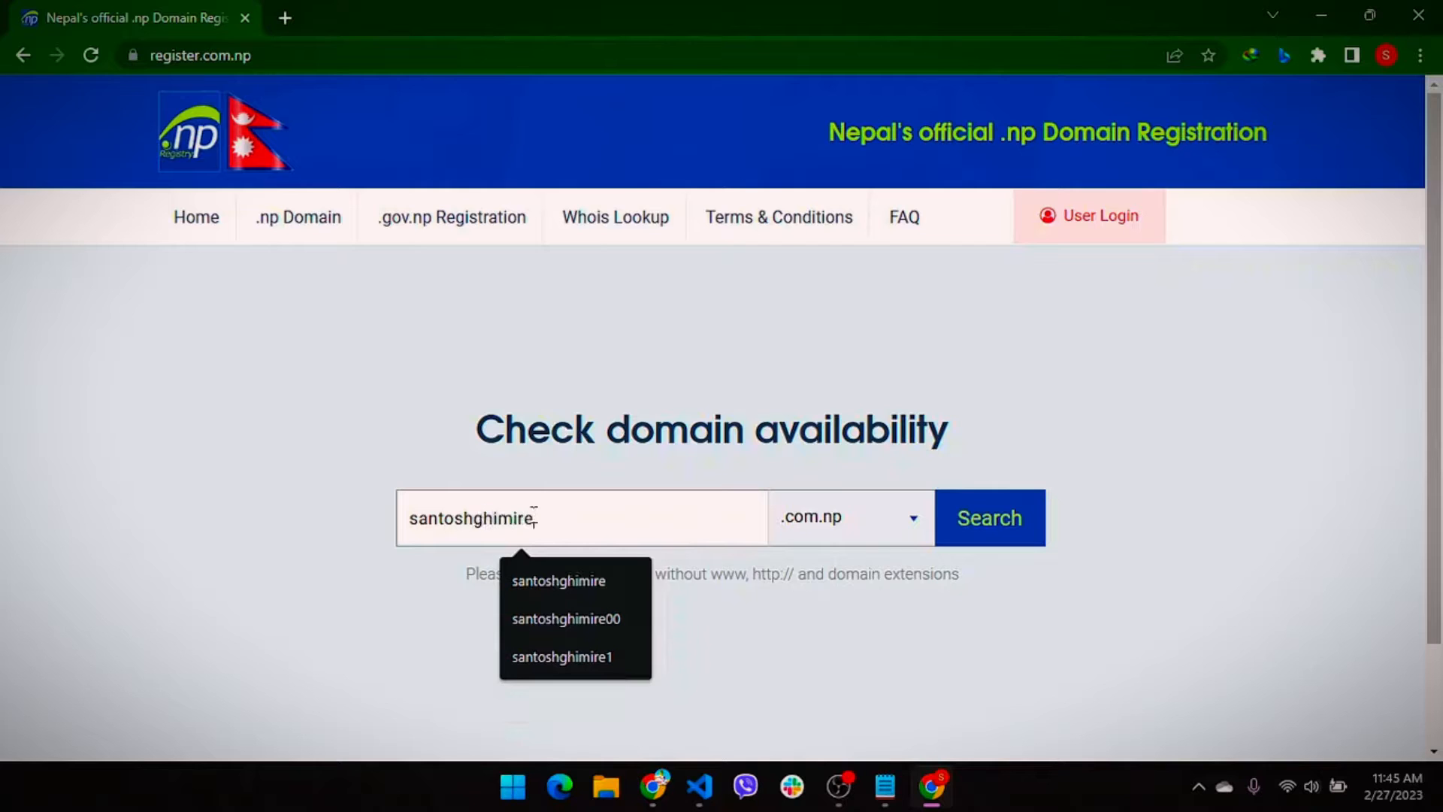
key("Return")
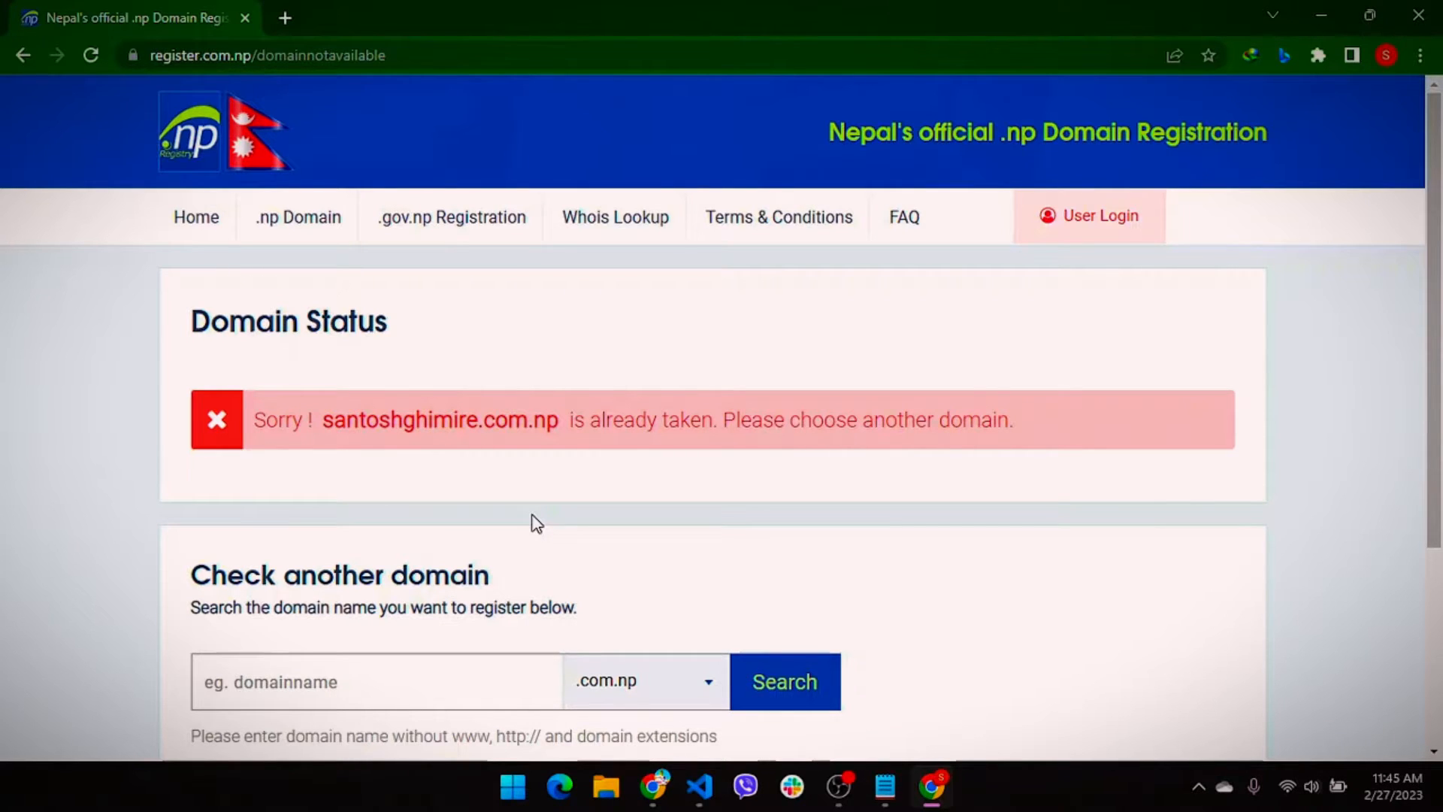
Check the same name with 1 appended, which is available, and start registering it
scroll(536, 524, "down", 2)
left_click(411, 521)
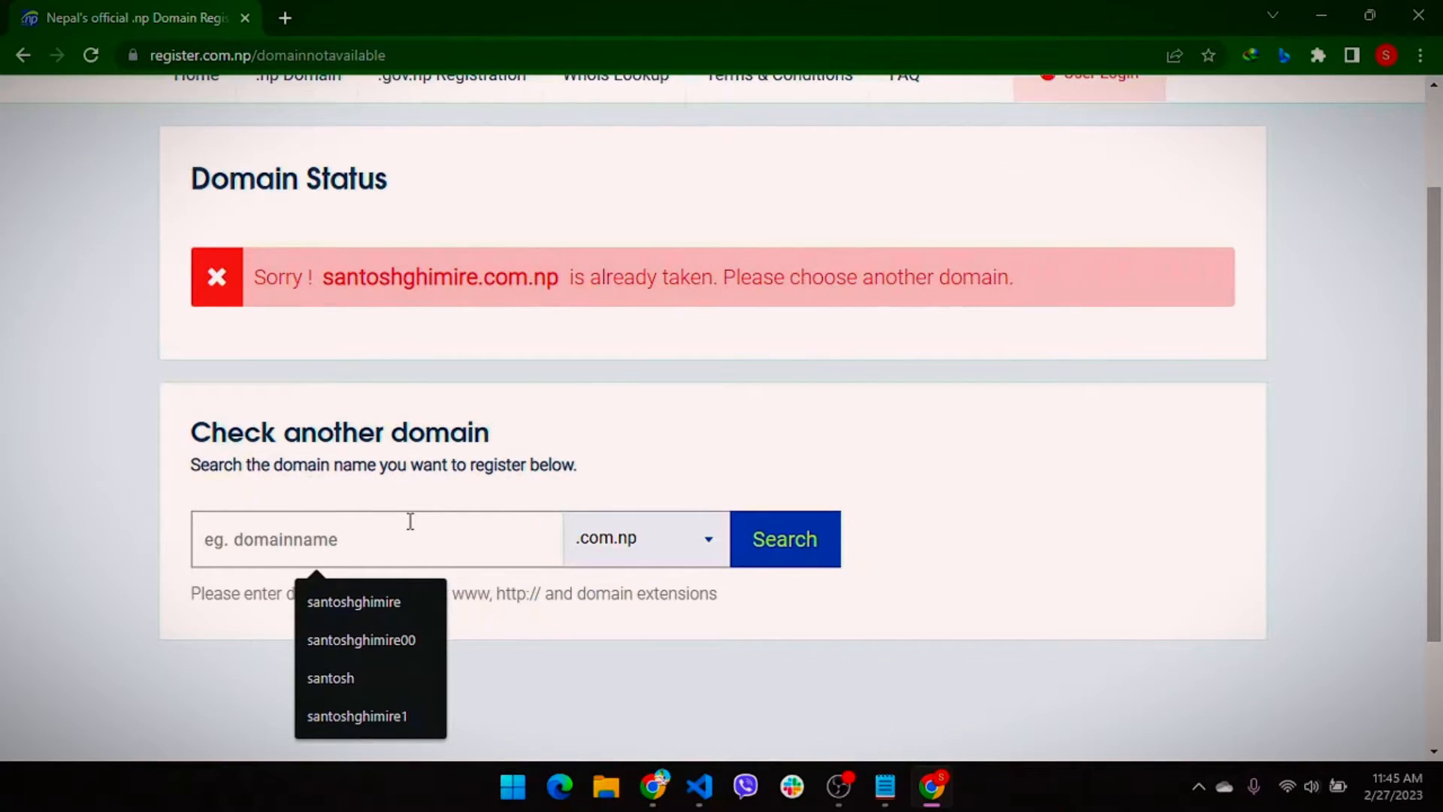
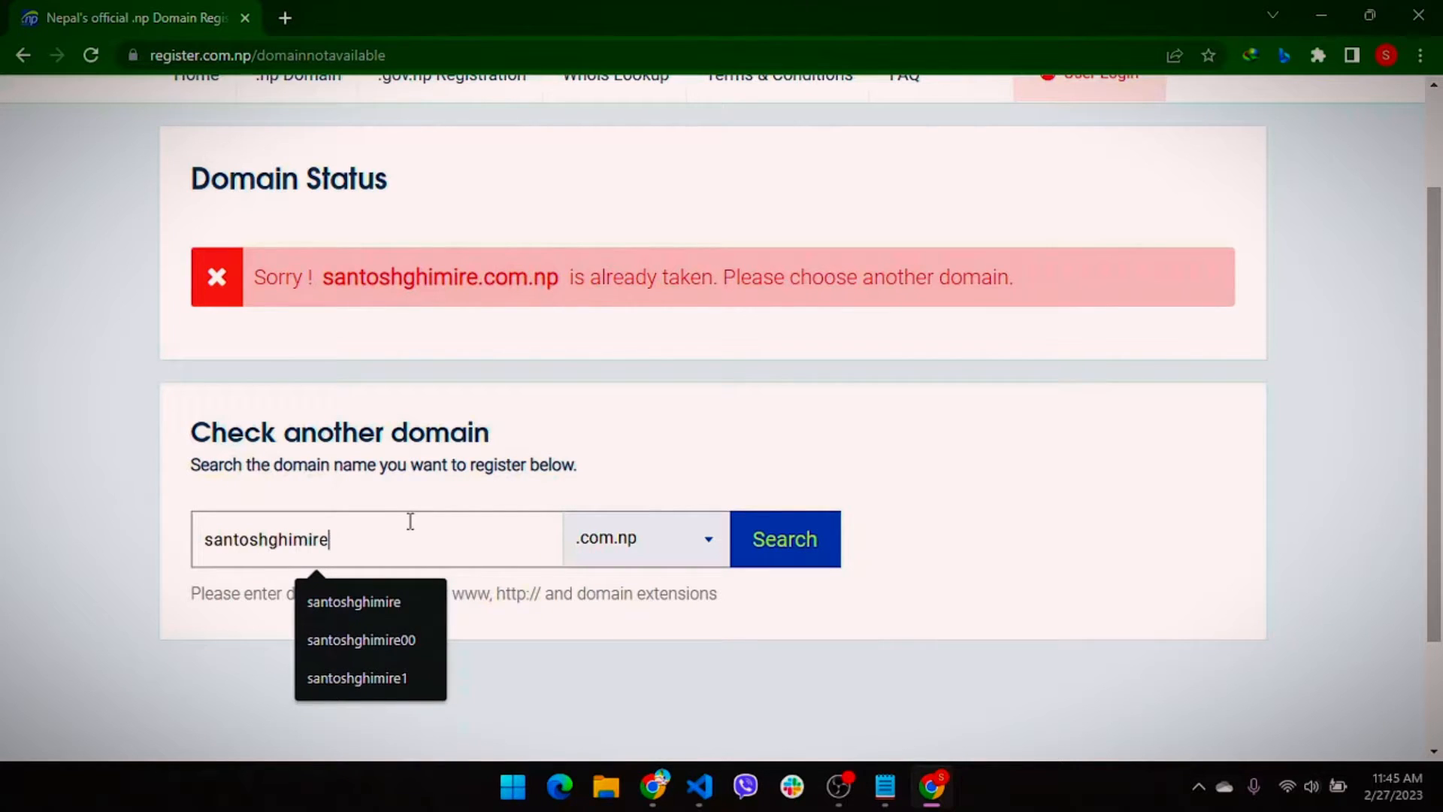
key("Return")
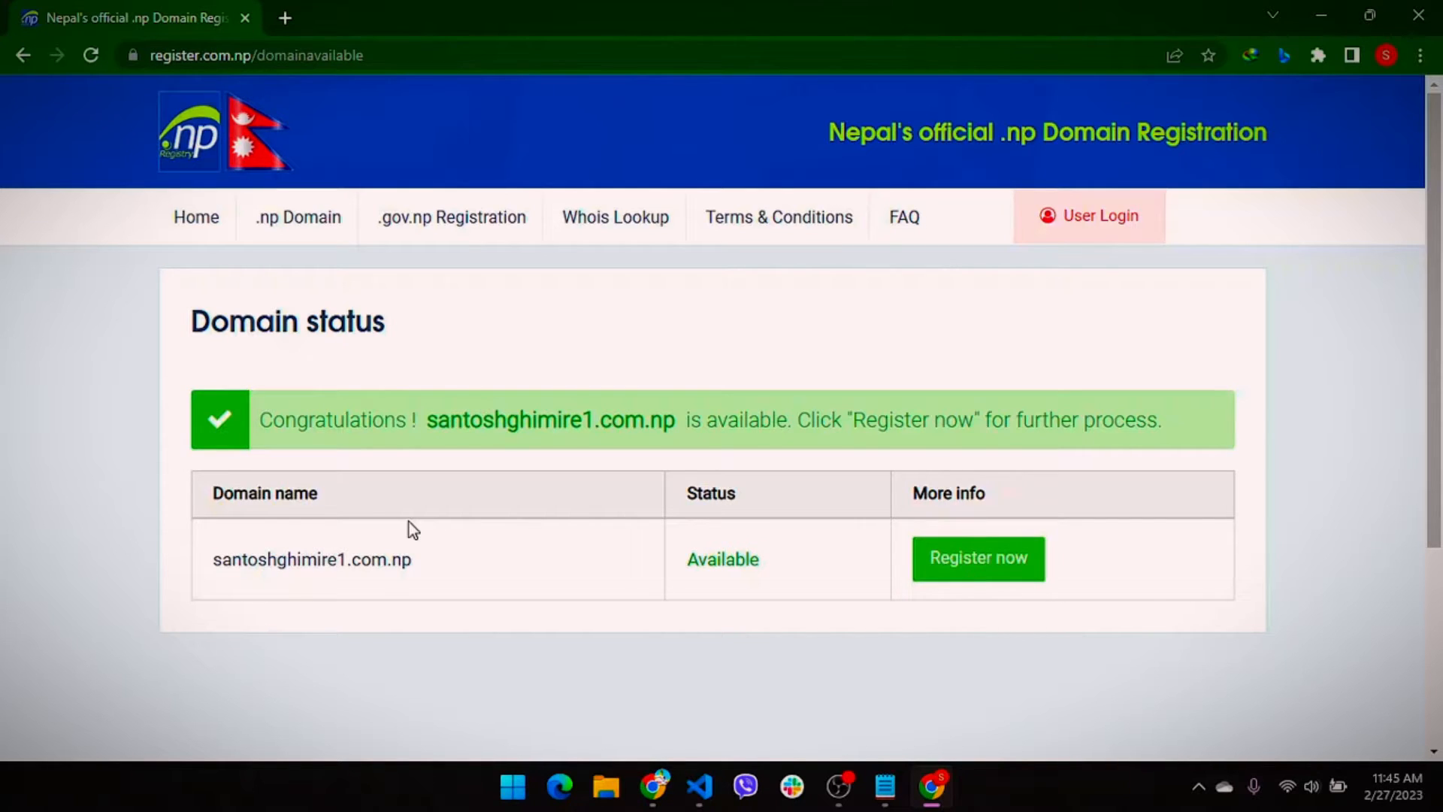
left_click(1002, 585)
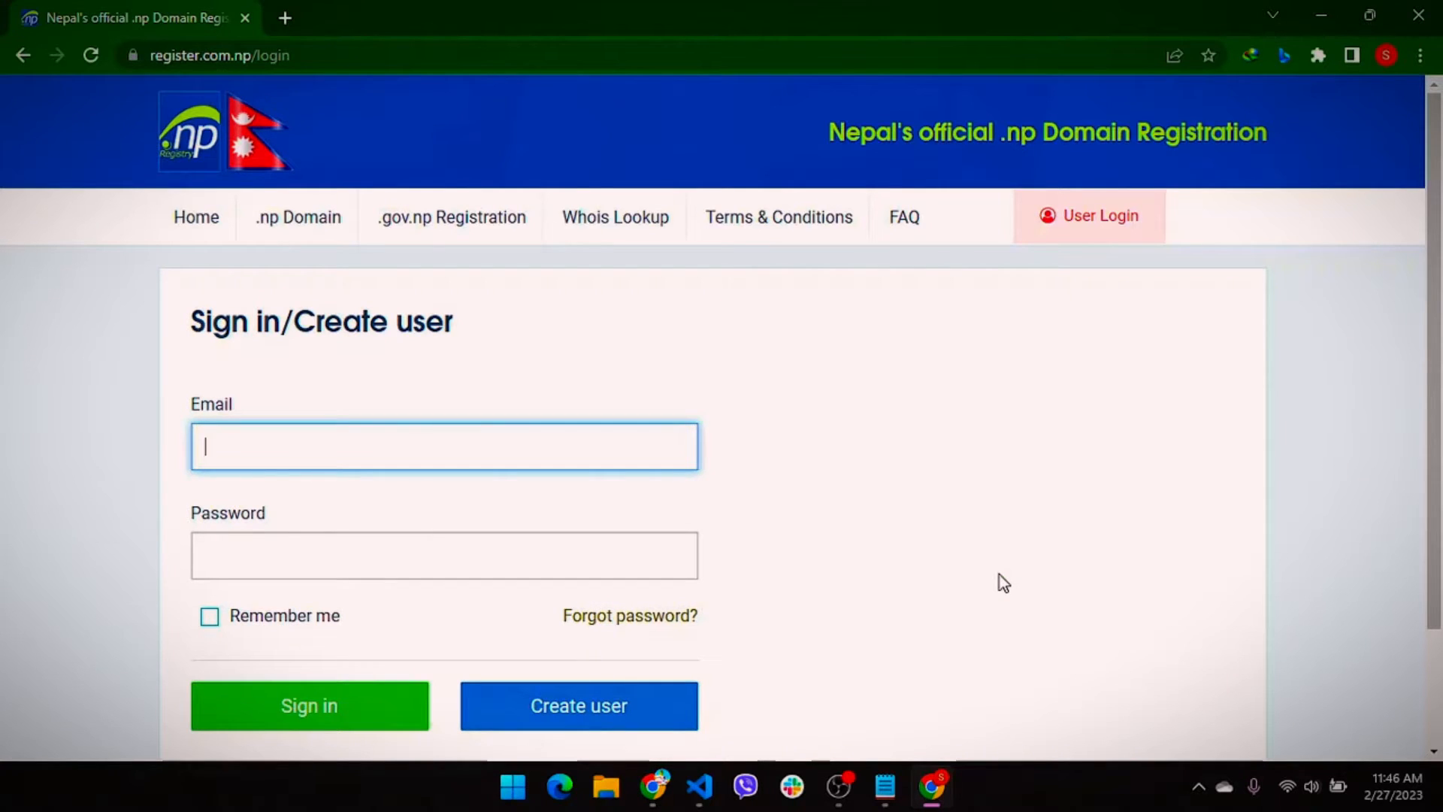
Fill in the saved account e-mail on the sign-in page after a brief look at the new-account form
left_click(487, 449)
key("Down")
key("Return")
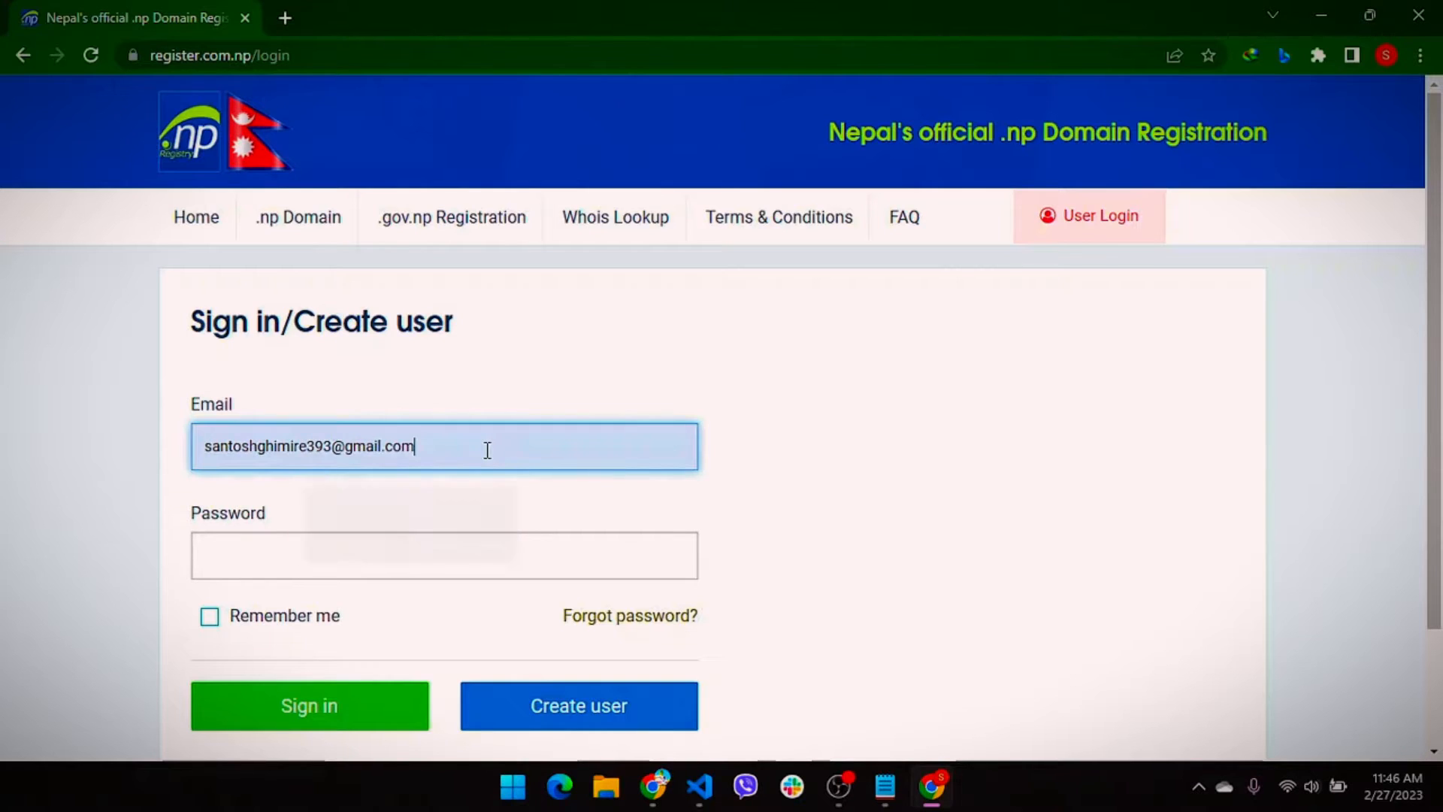
key("Tab")
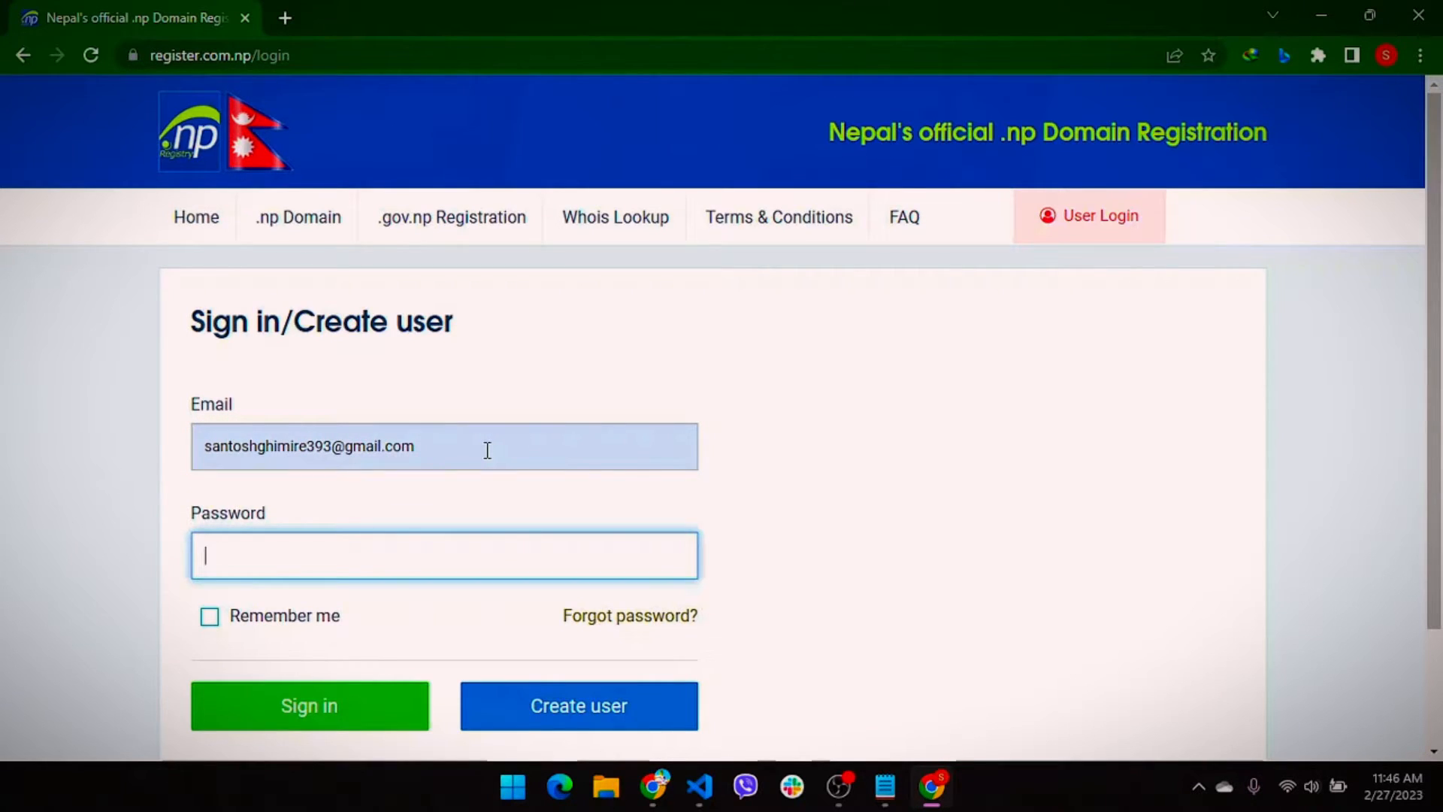
scroll(487, 450, "down", 1)
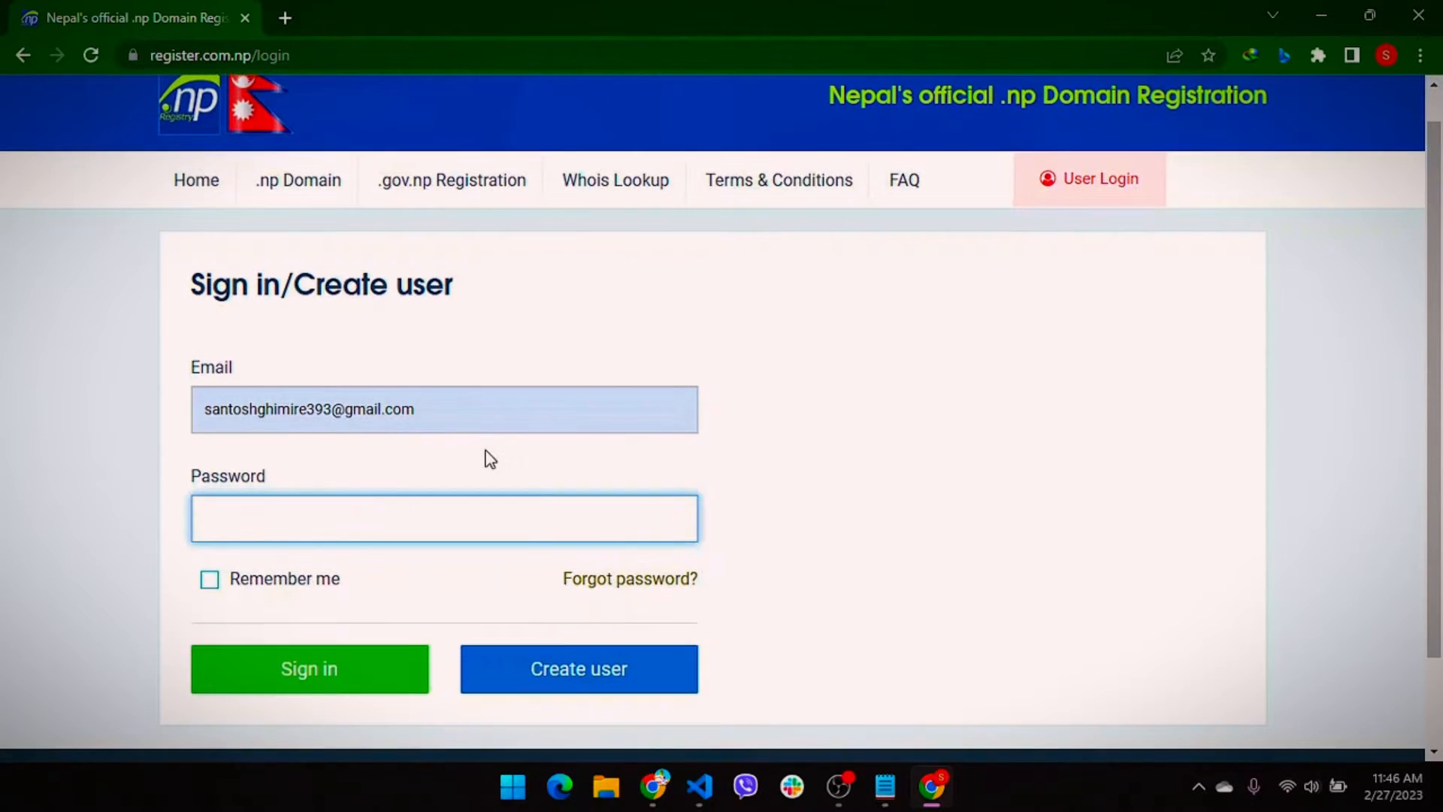
left_click(551, 695)
scroll(551, 691, "down", 1)
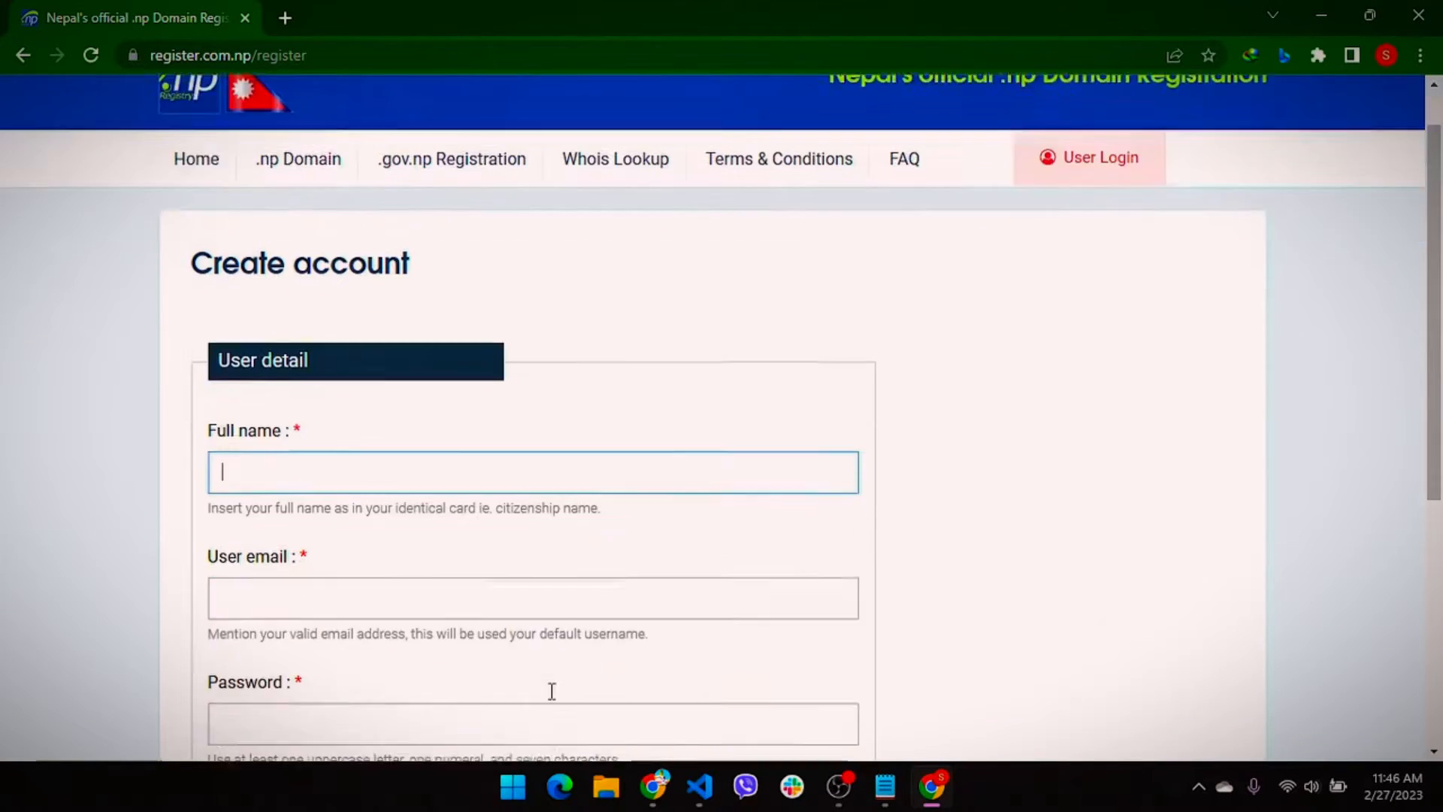
scroll(331, 579, "down", 1)
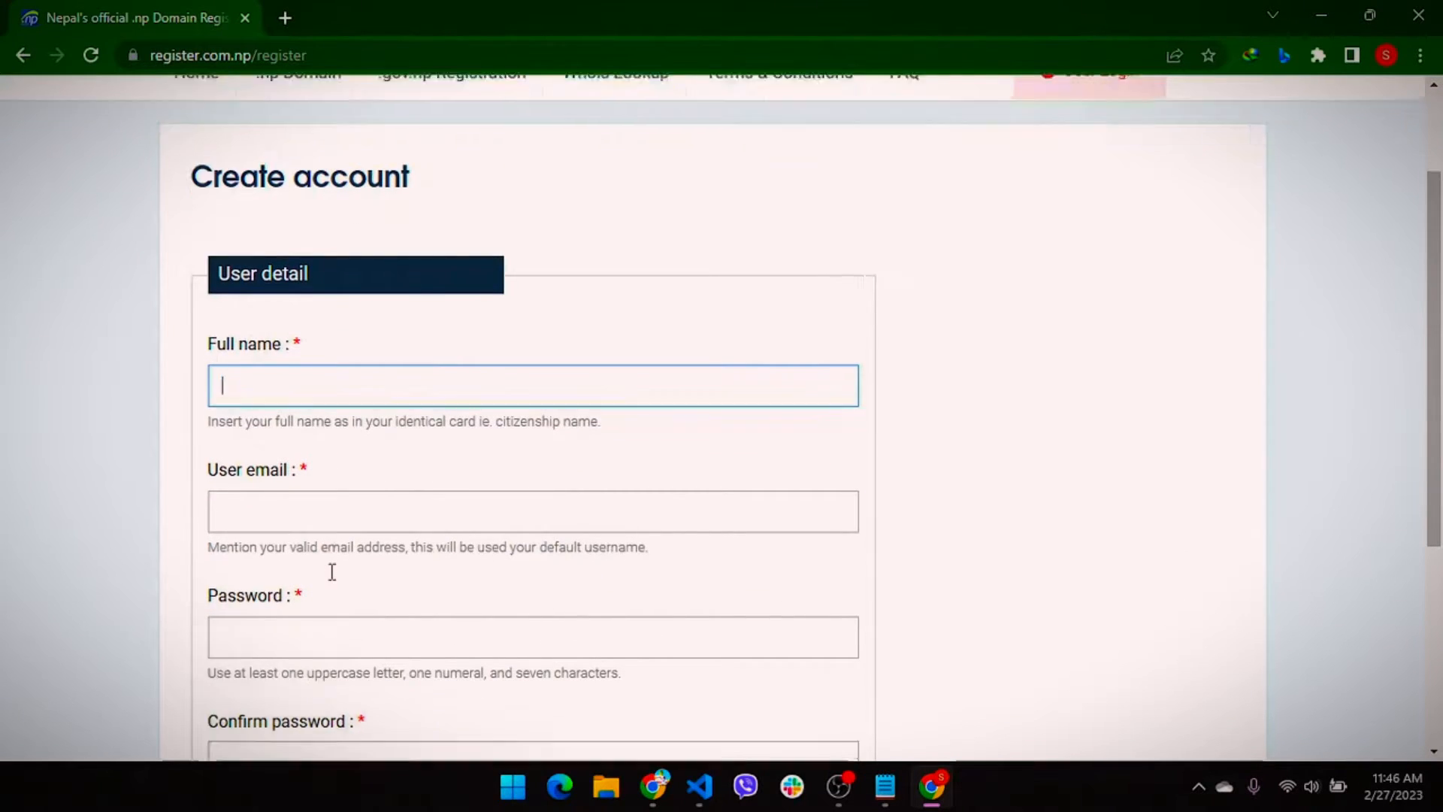
scroll(291, 436, "down", 2)
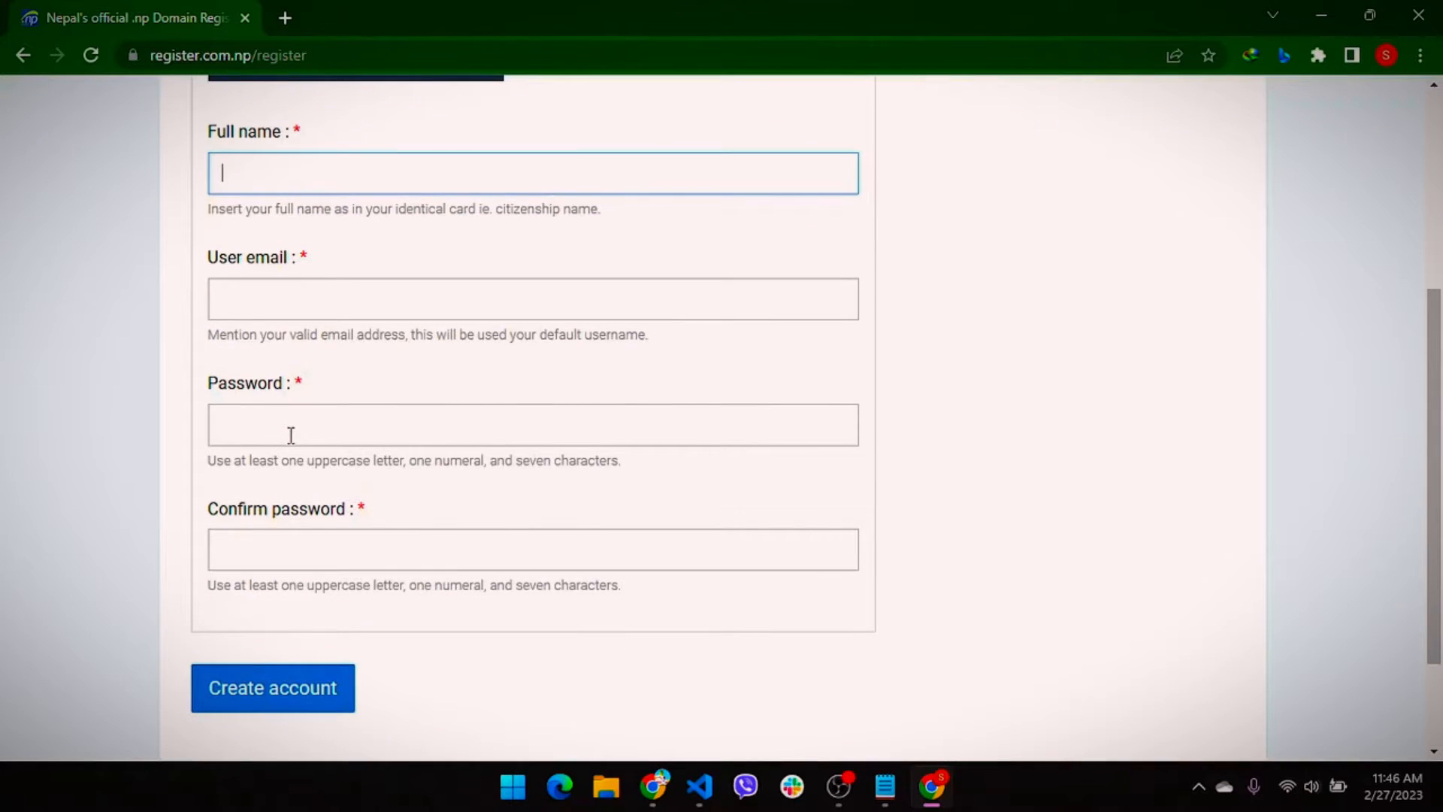
scroll(290, 436, "up", 4)
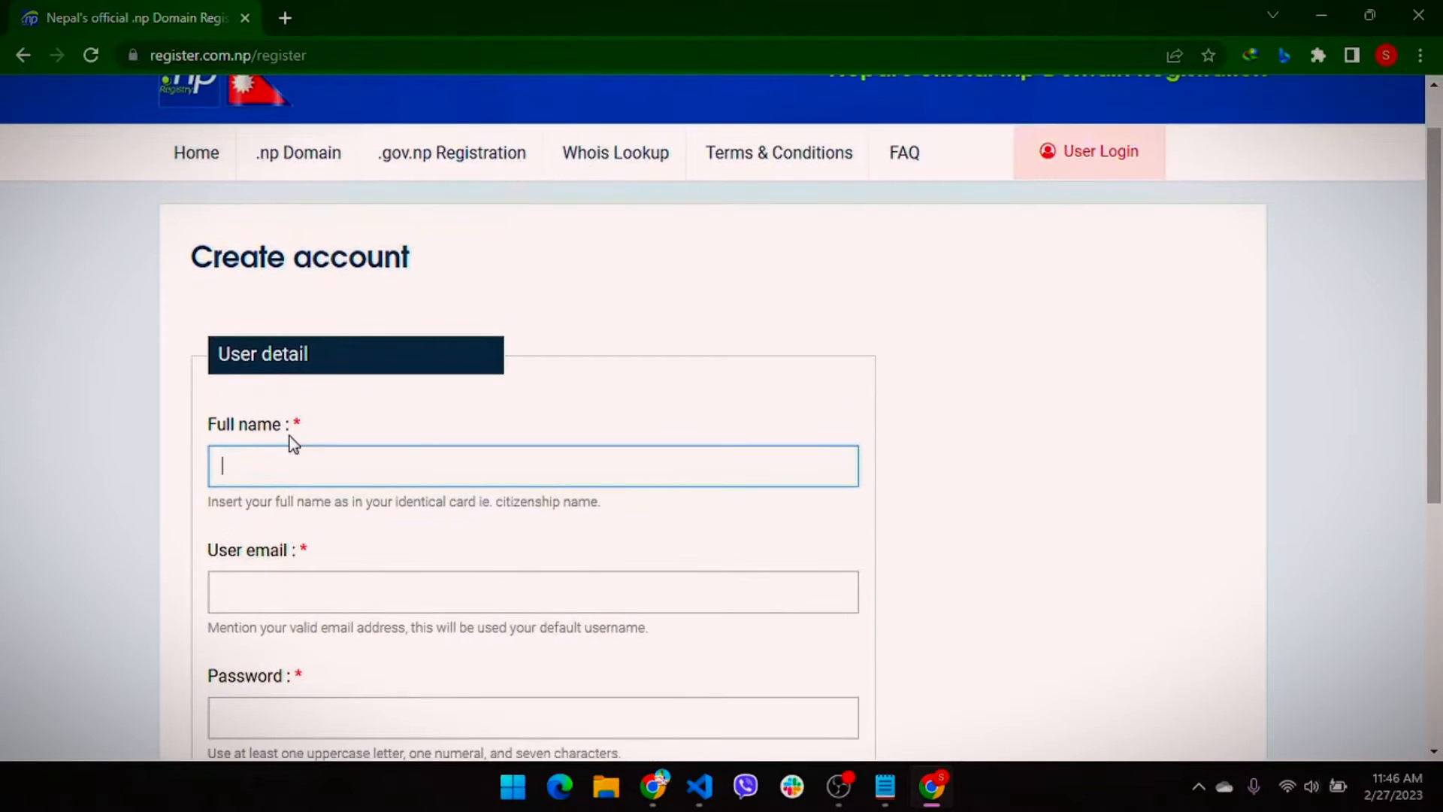
scroll(290, 436, "up", 1)
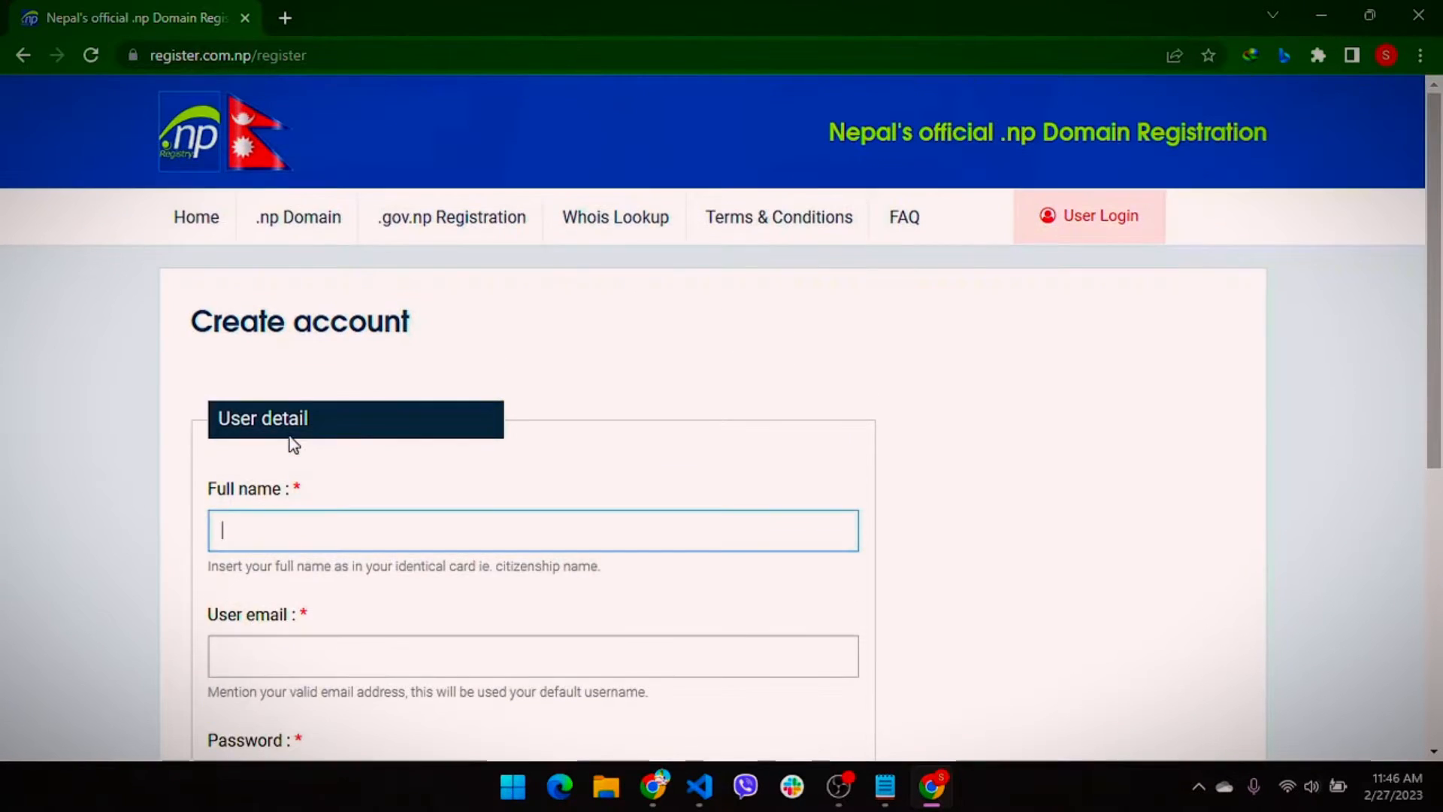
left_click(24, 56)
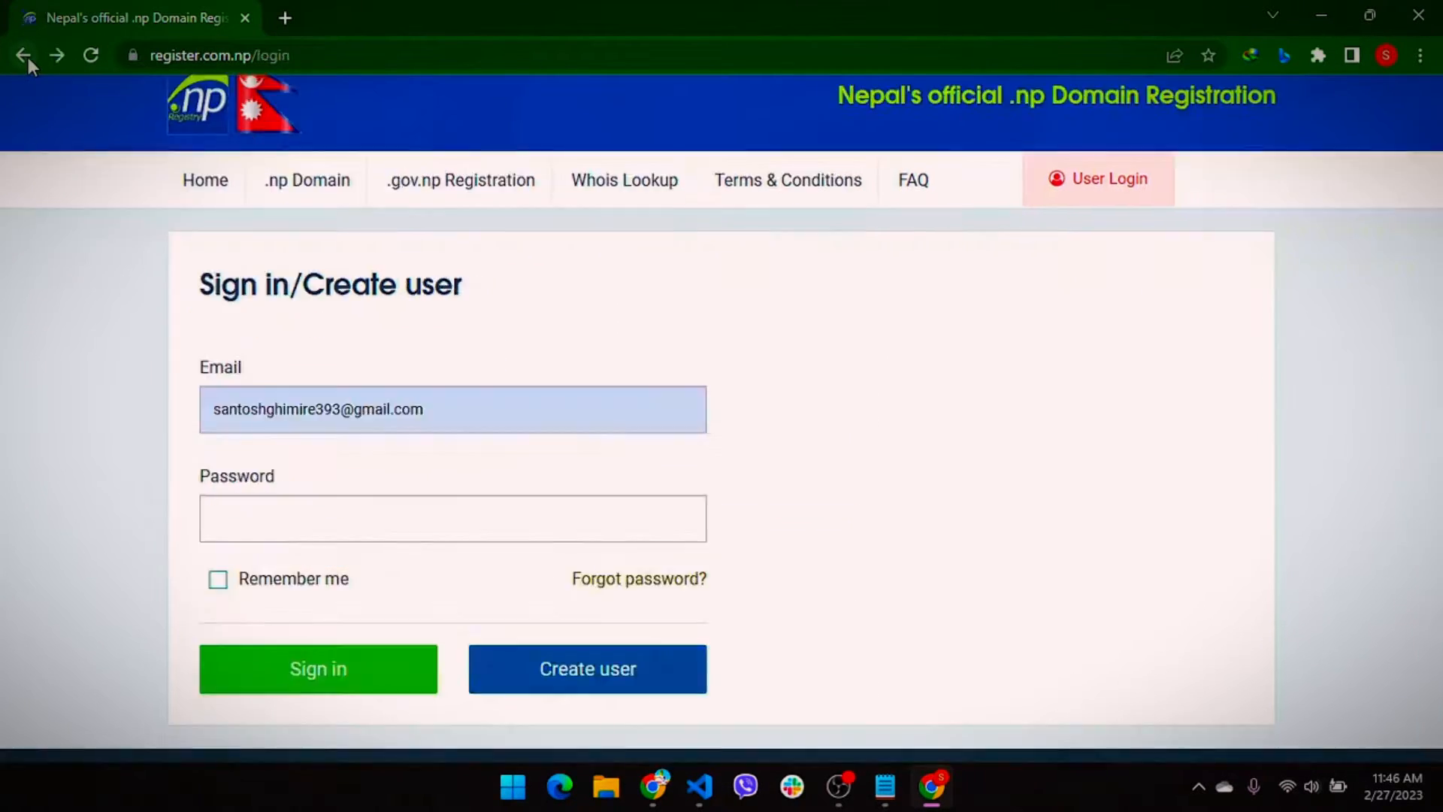
Enter the account password and sign in to reach the Domain request form
left_click(377, 531)
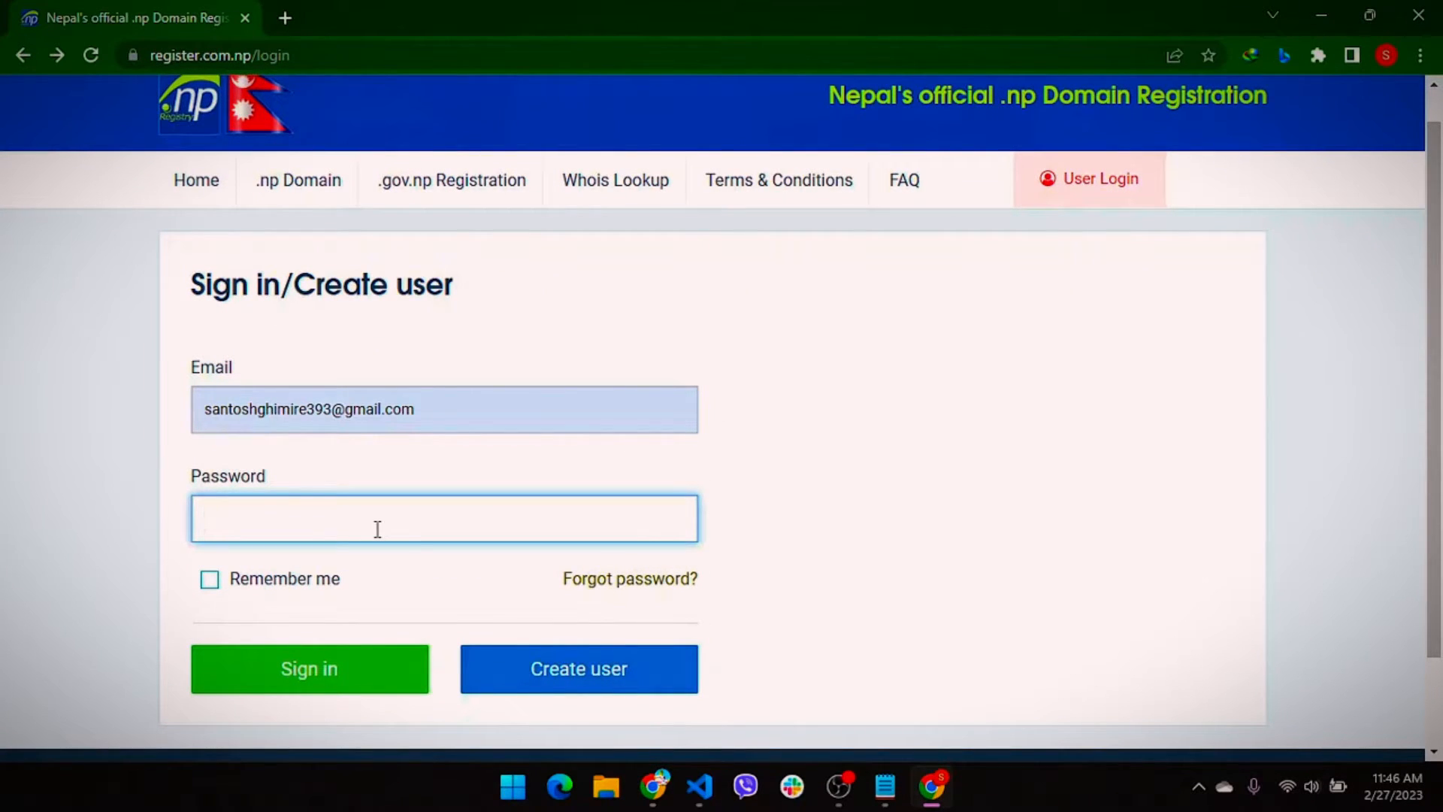
type("••••••••••")
key("Return")
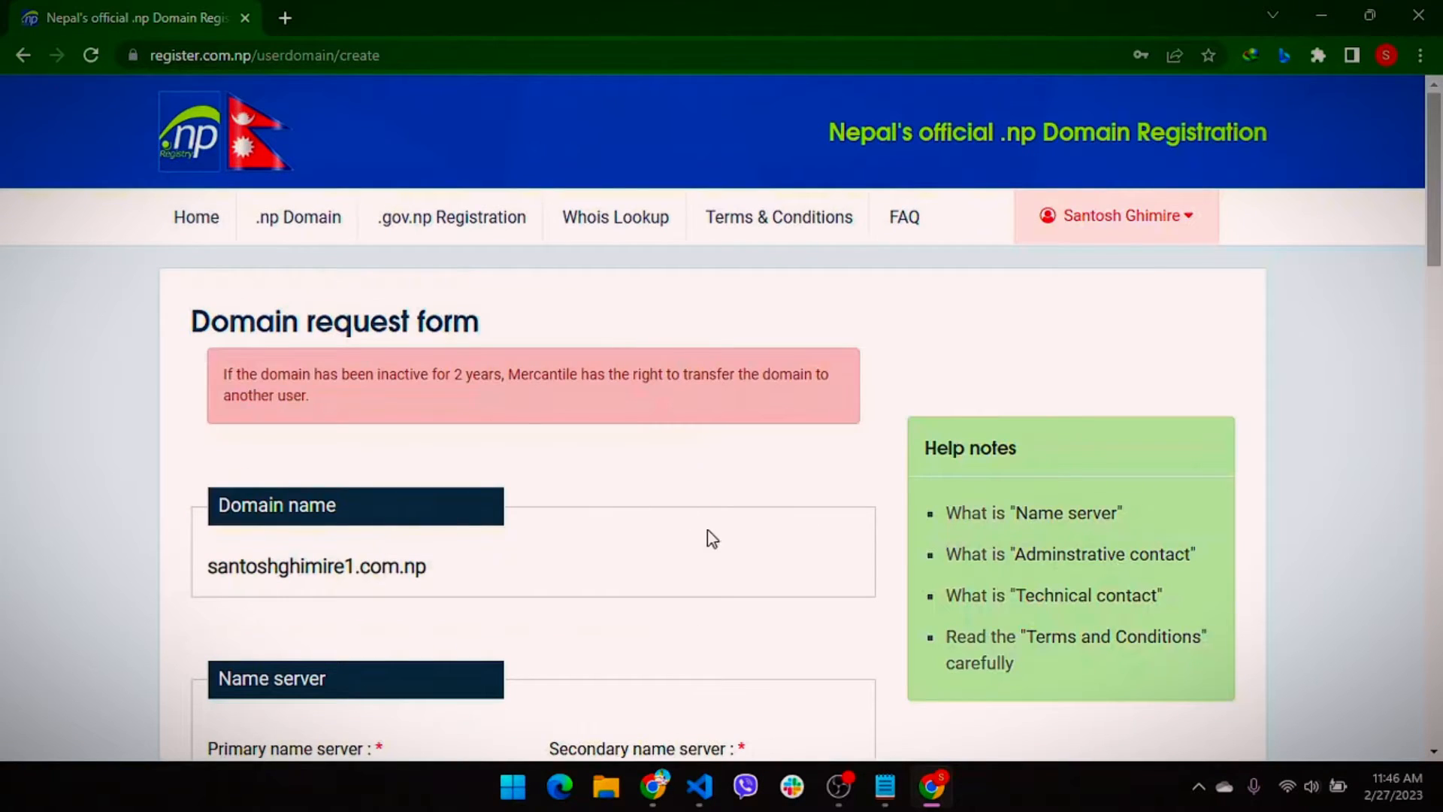
Scroll to the Primary and Secondary name server fields and bring up Notepad with the DNS addresses
scroll(721, 556, "down", 5)
scroll(723, 562, "up", 6)
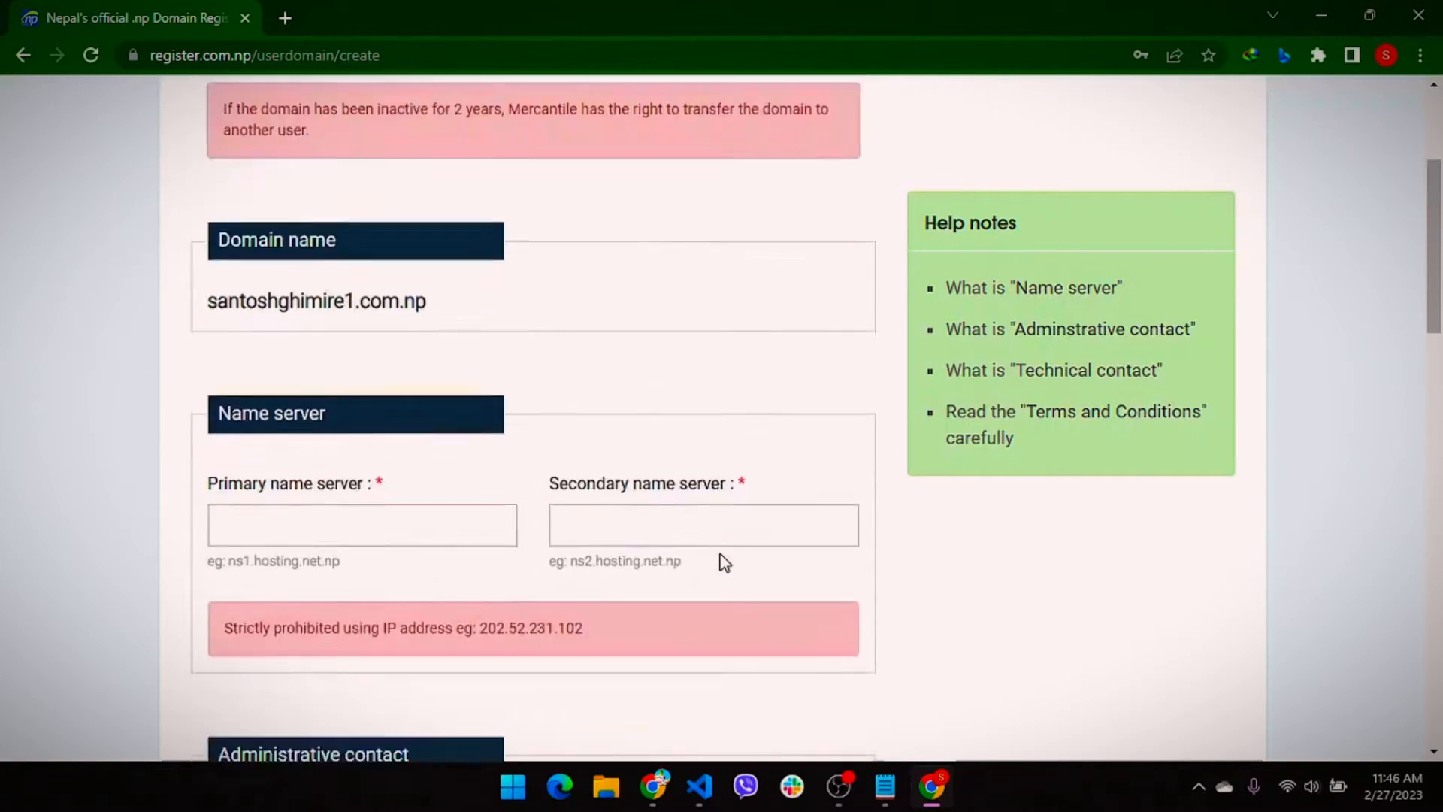
scroll(639, 596, "down", 1)
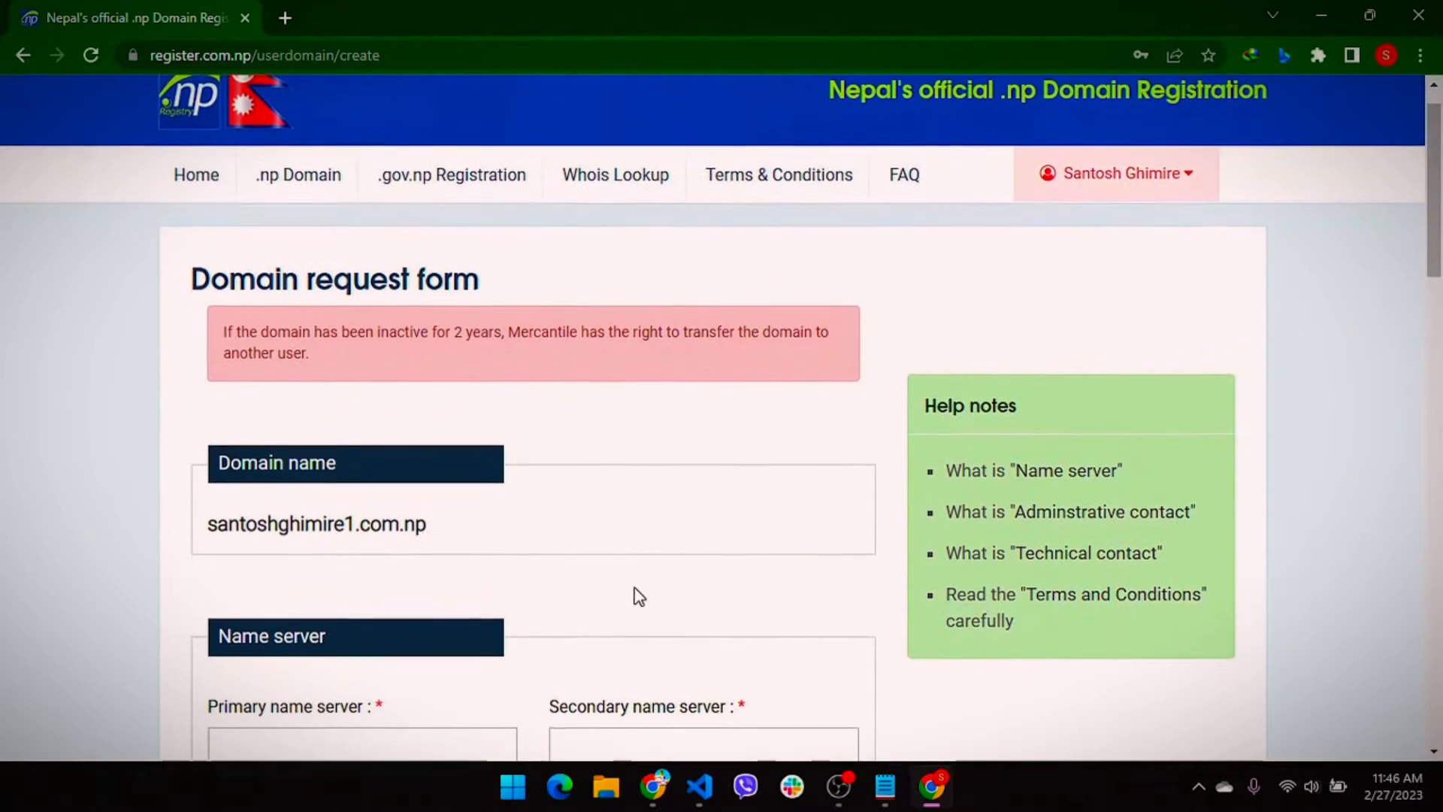
scroll(639, 596, "down", 4)
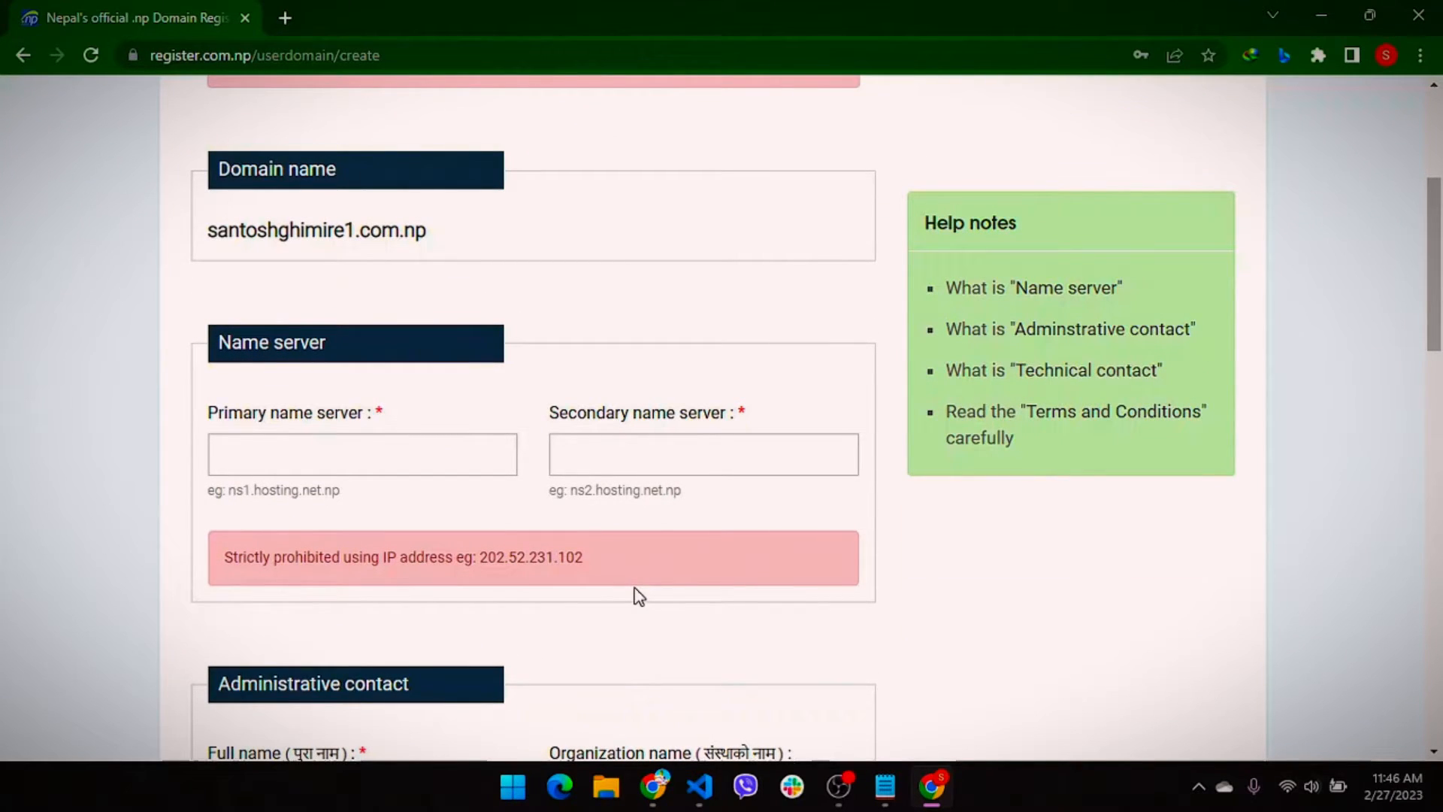
left_click(366, 440)
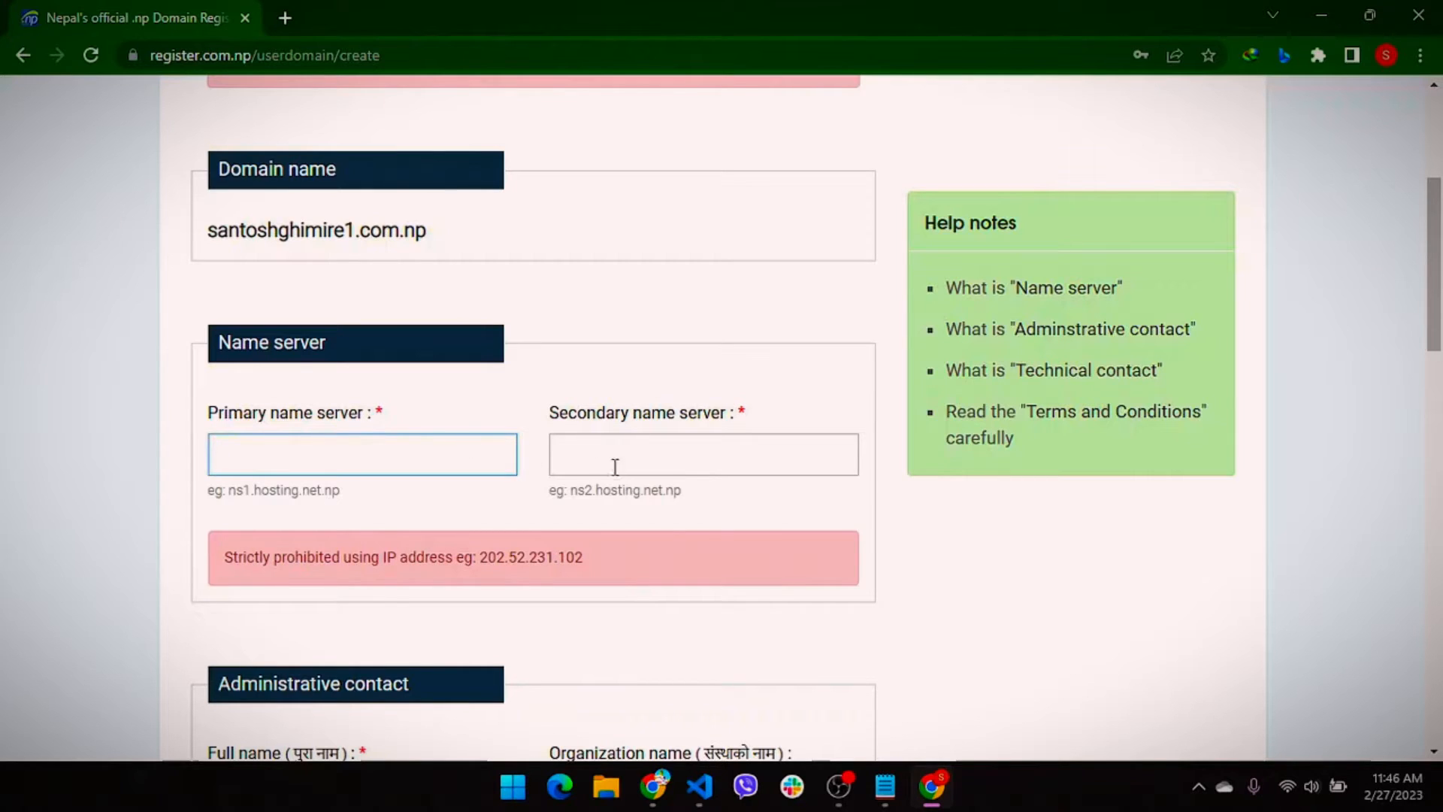
left_click(671, 467)
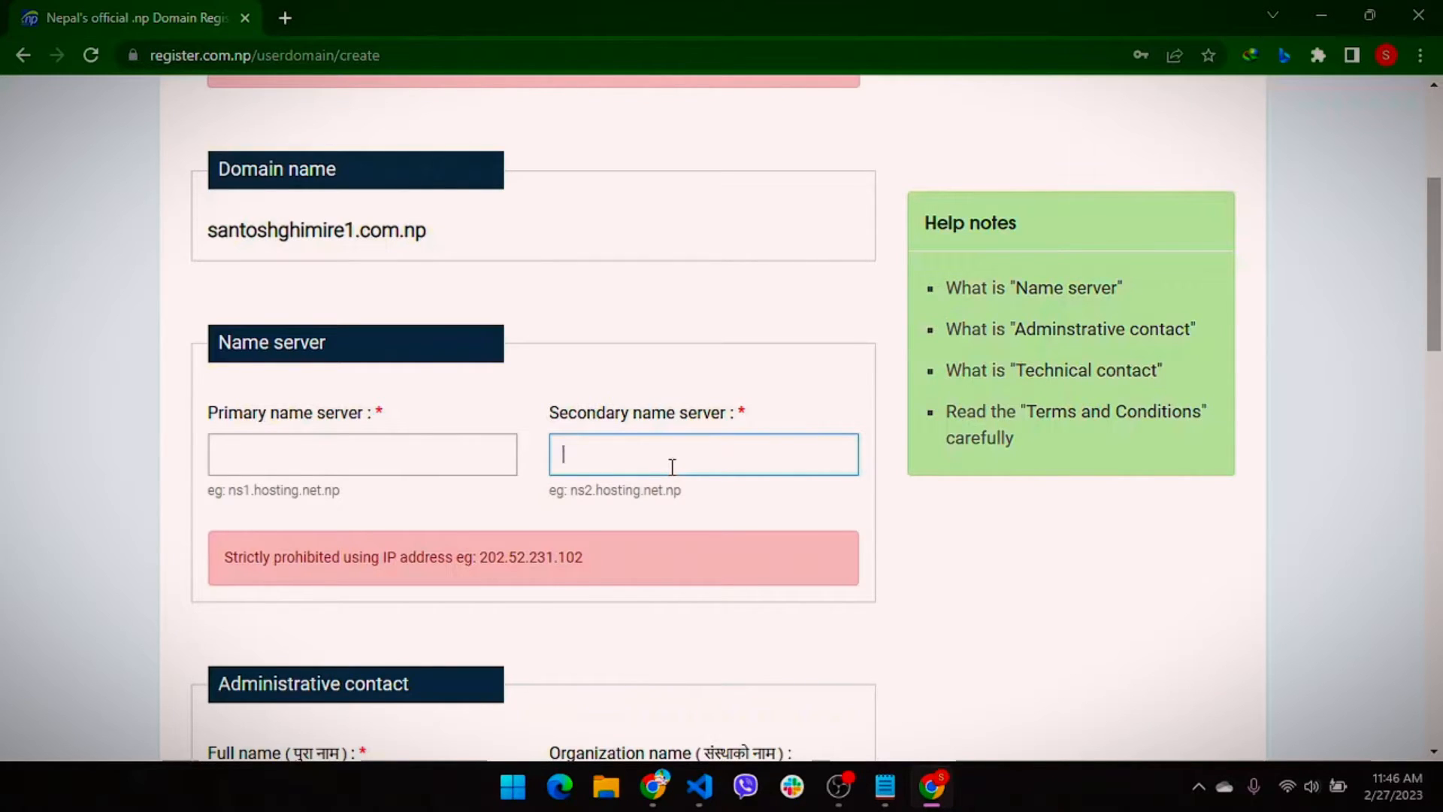
left_click(462, 445)
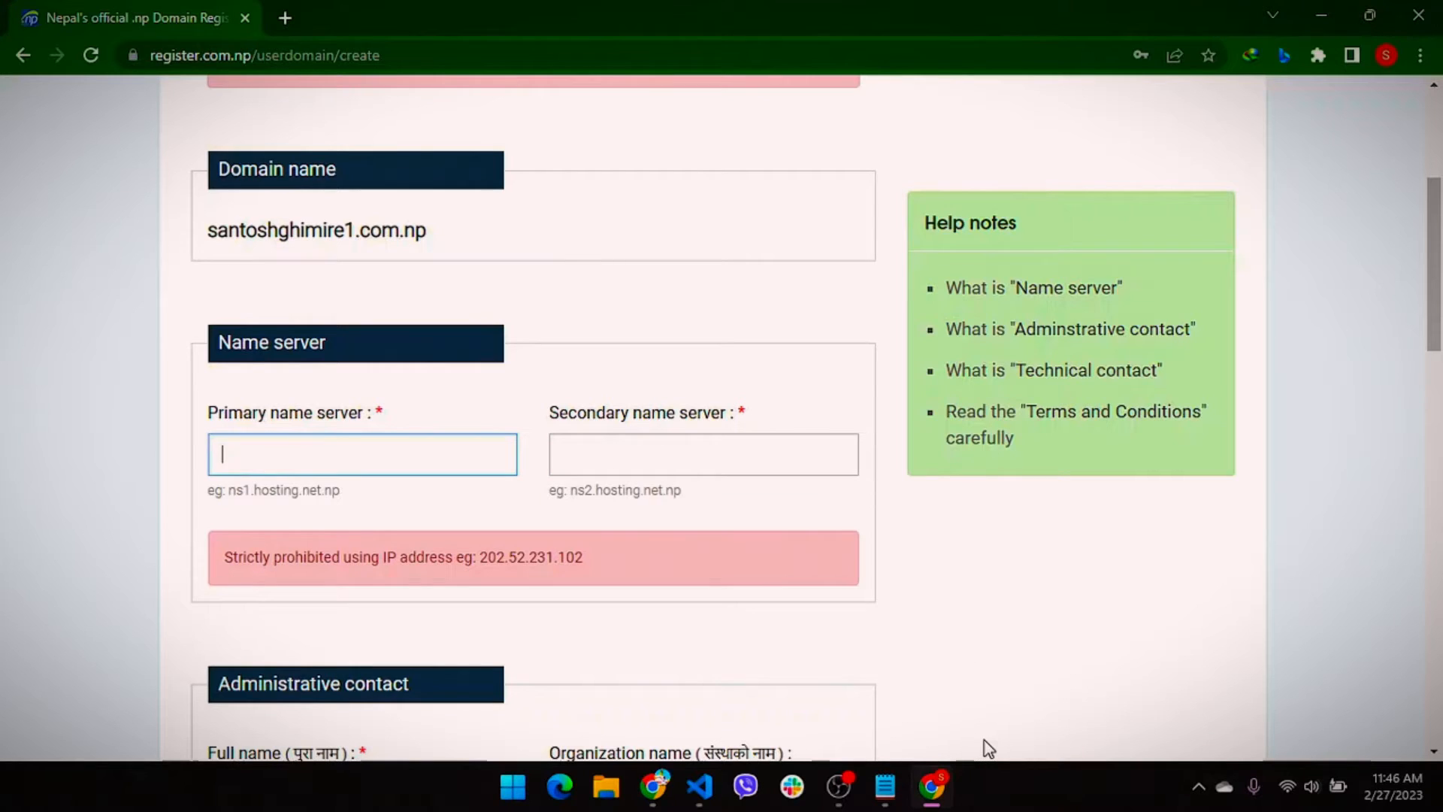
left_click(885, 784)
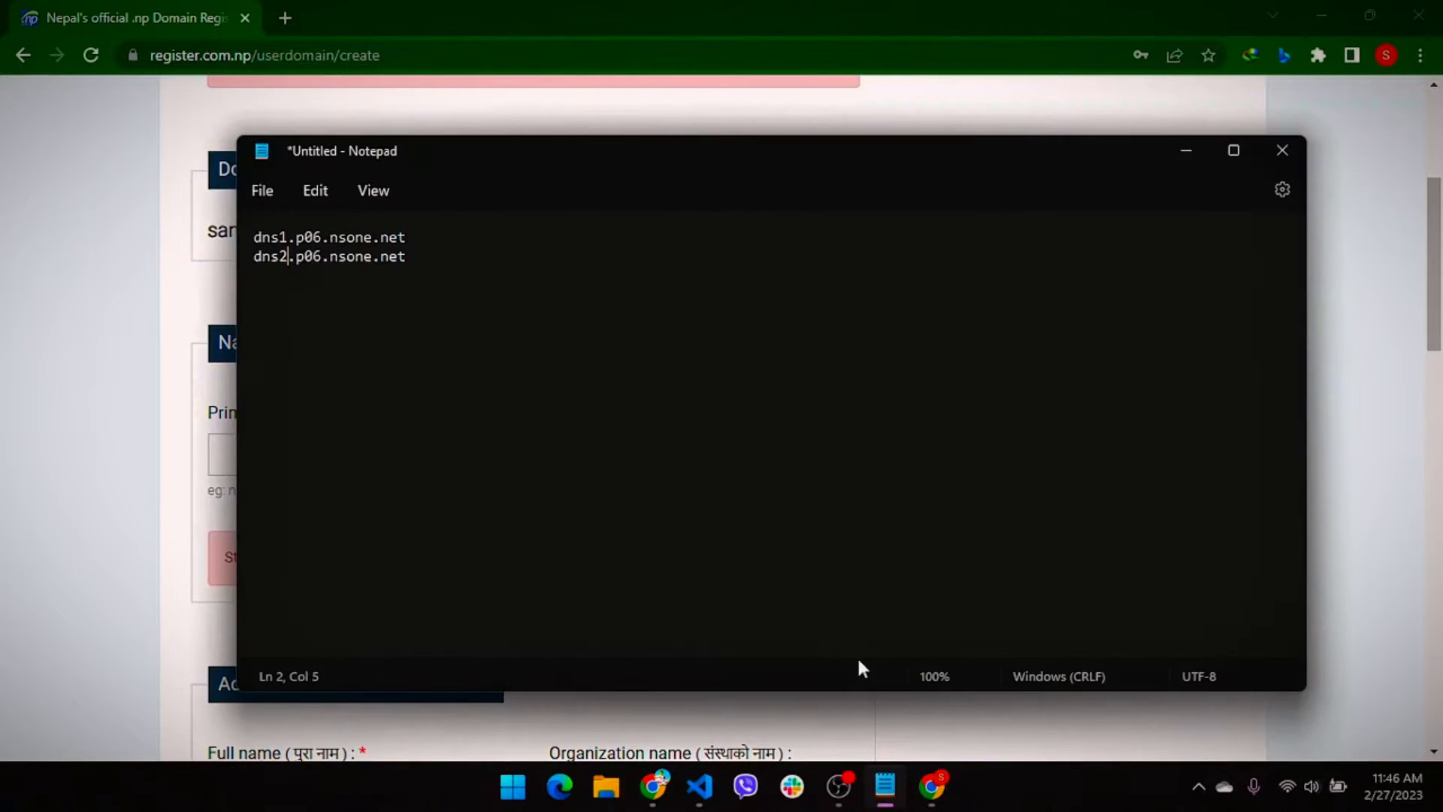
Copy dns1.p06.nsone.net from Notepad into the Primary name server field
left_click_drag(410, 238, 233, 247)
key("ctrl+c")
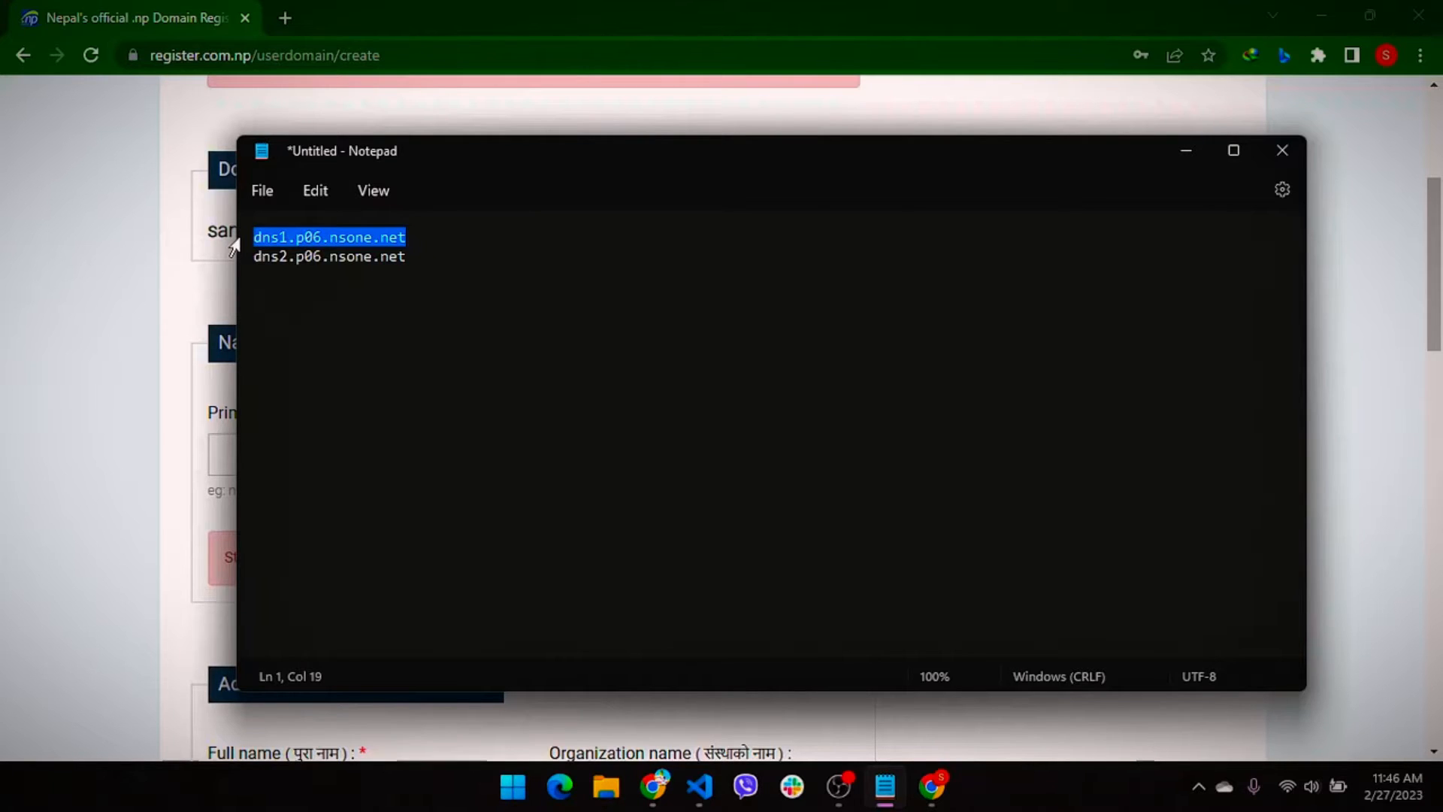
left_click(170, 361)
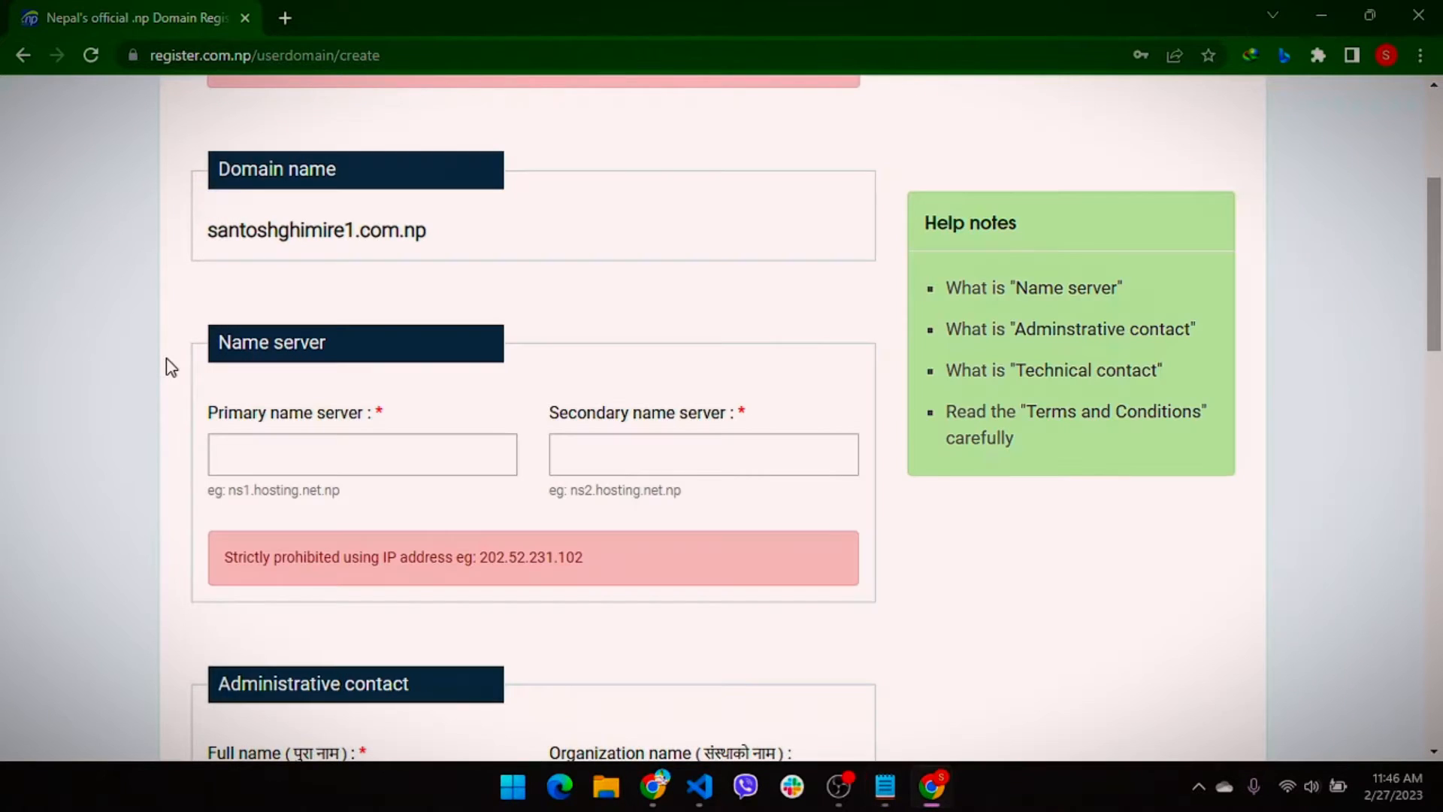
left_click(289, 448)
key("ctrl+v")
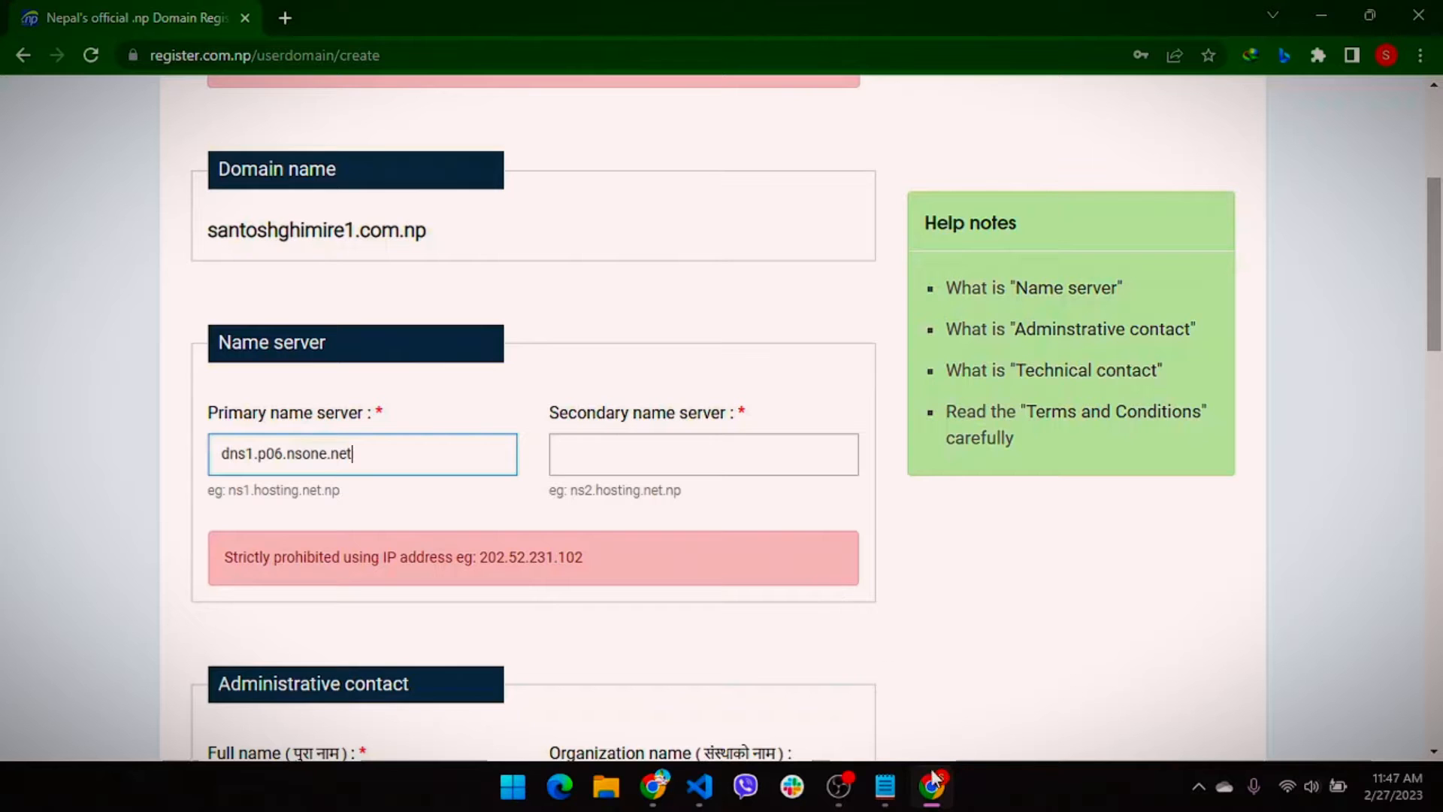
Copy dns2.p06.nsone.net from Notepad into the Secondary name server field
left_click(886, 786)
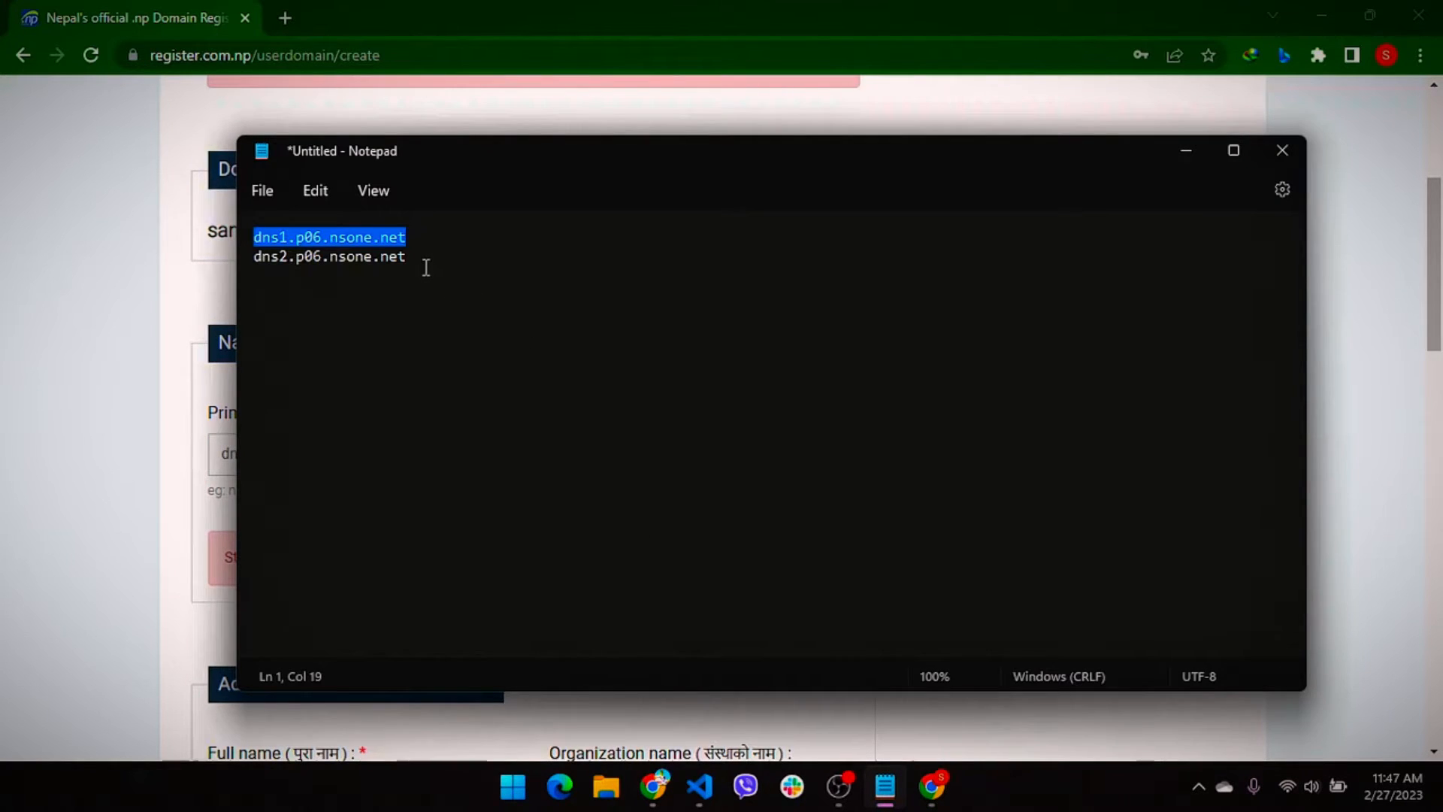
left_click_drag(418, 257, 230, 274)
key("ctrl+c")
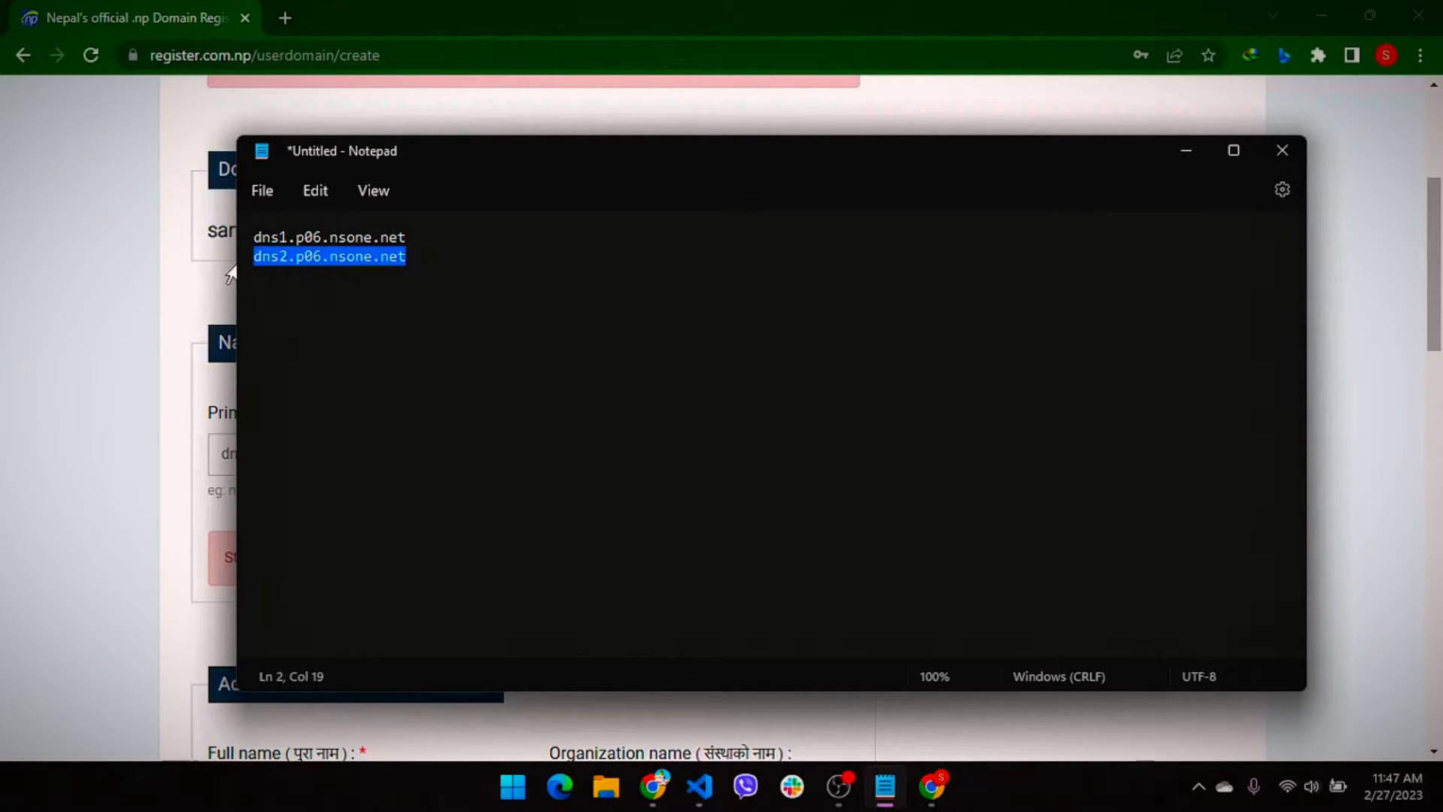
left_click(156, 418)
left_click(699, 451)
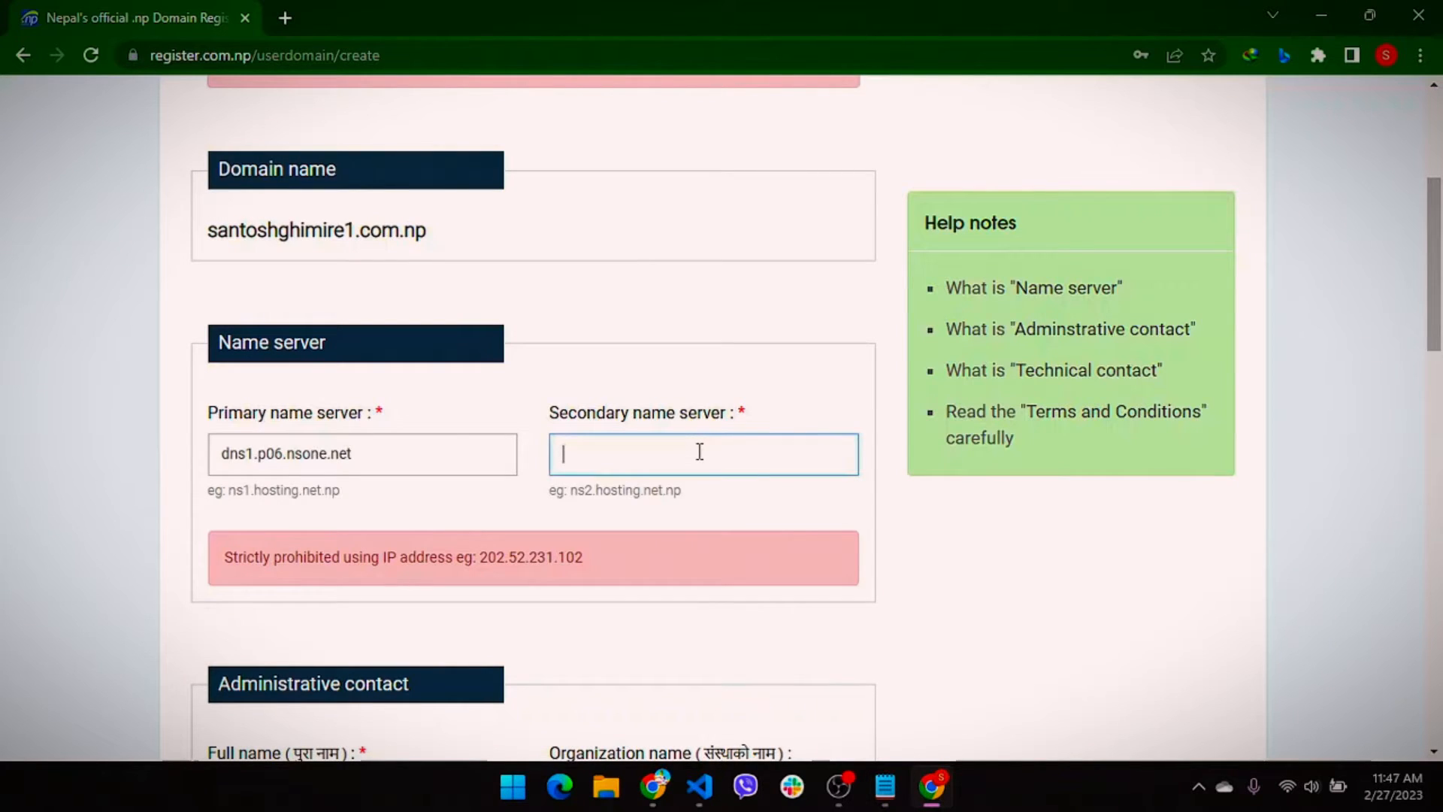
key("ctrl+v")
key("alt+Tab")
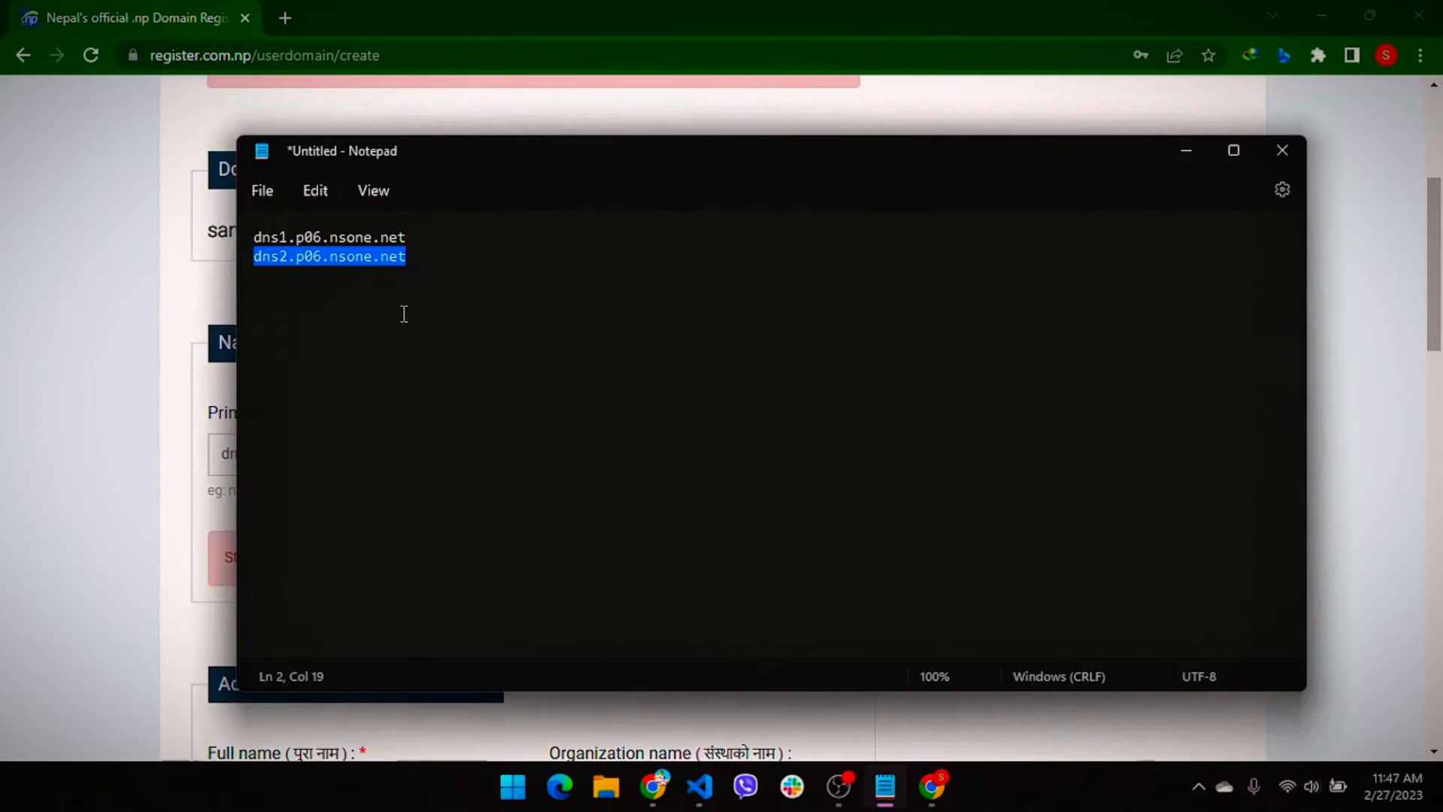
left_click(356, 237)
left_click(359, 257)
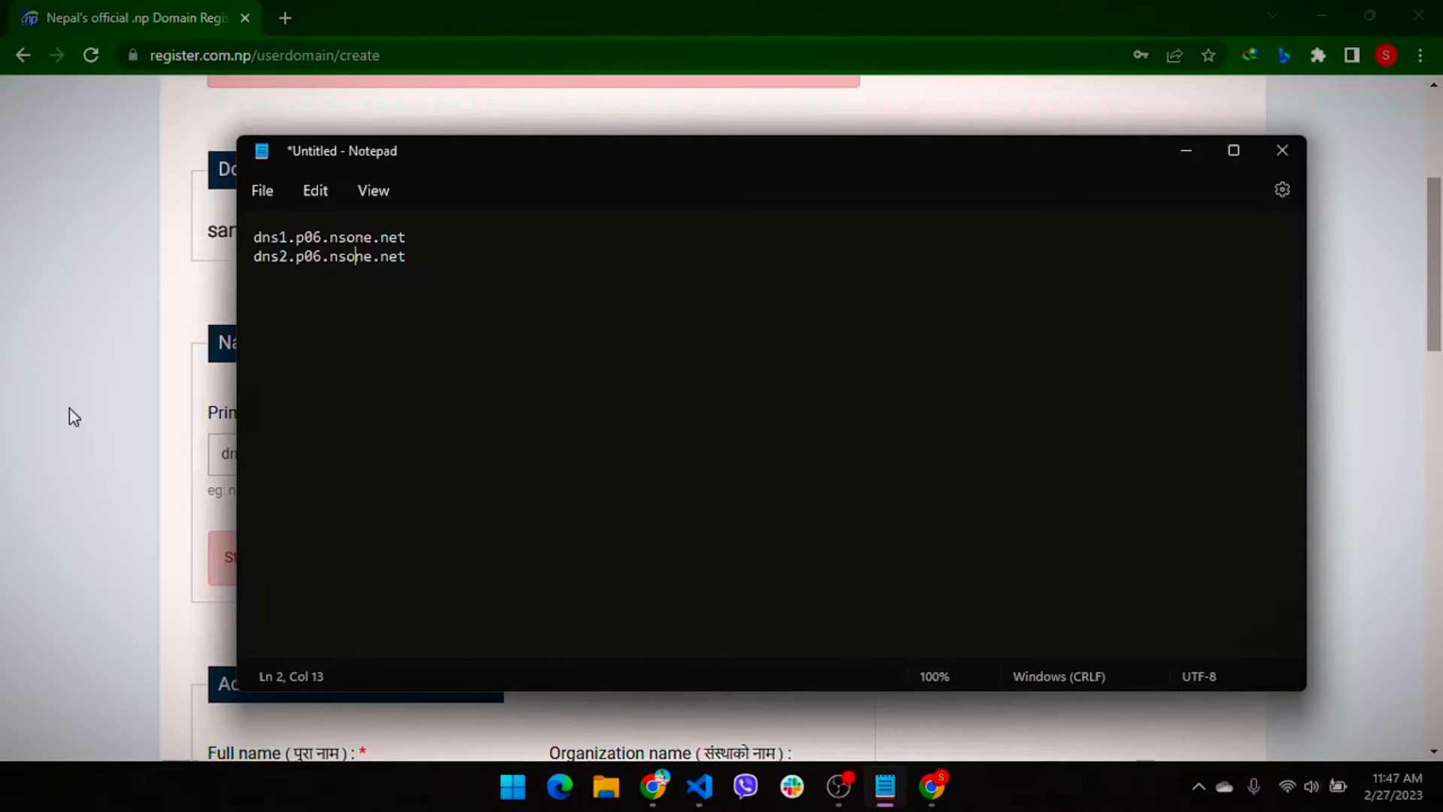
left_click(17, 391)
key("alt+Tab")
key("alt+Tab")
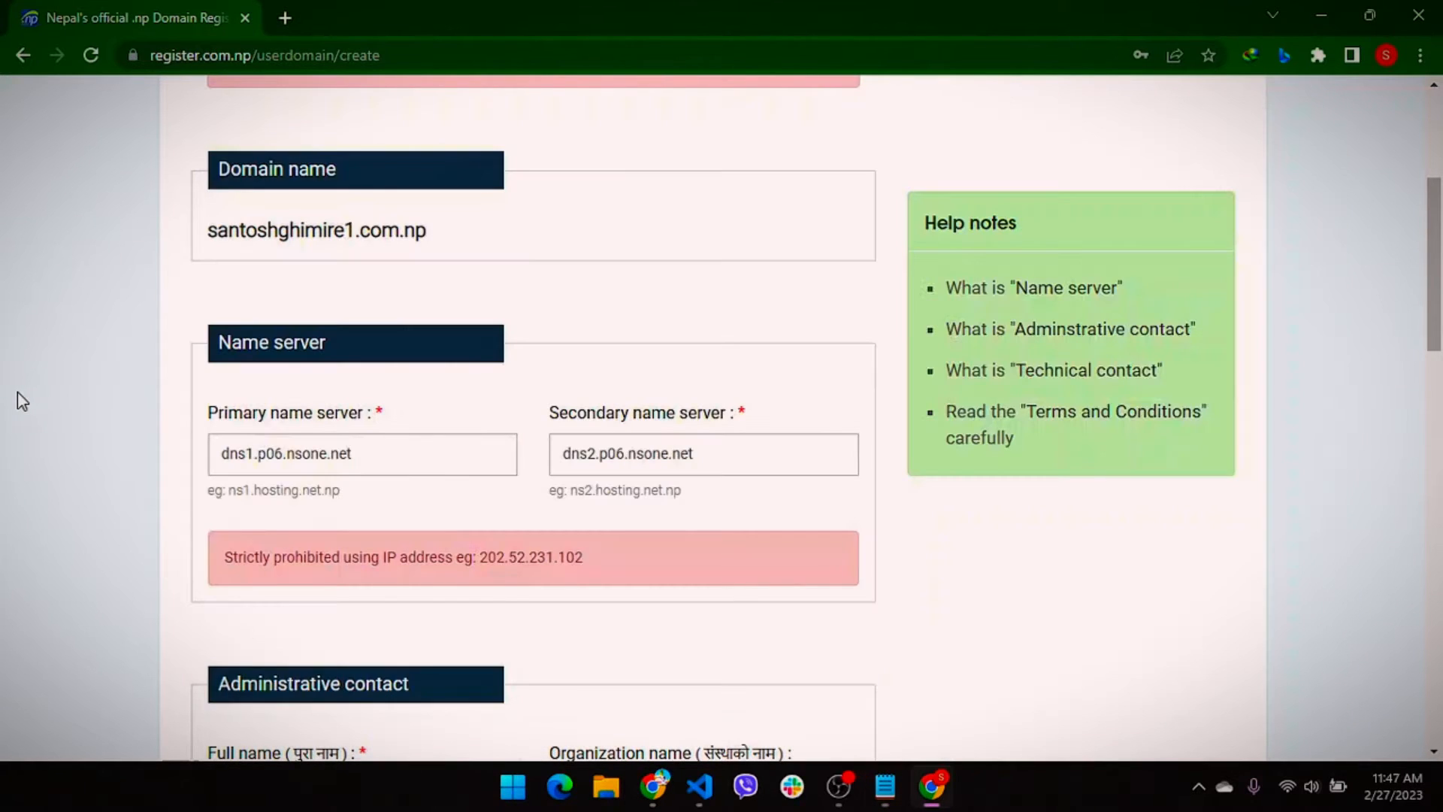
scroll(773, 404, "down", 5)
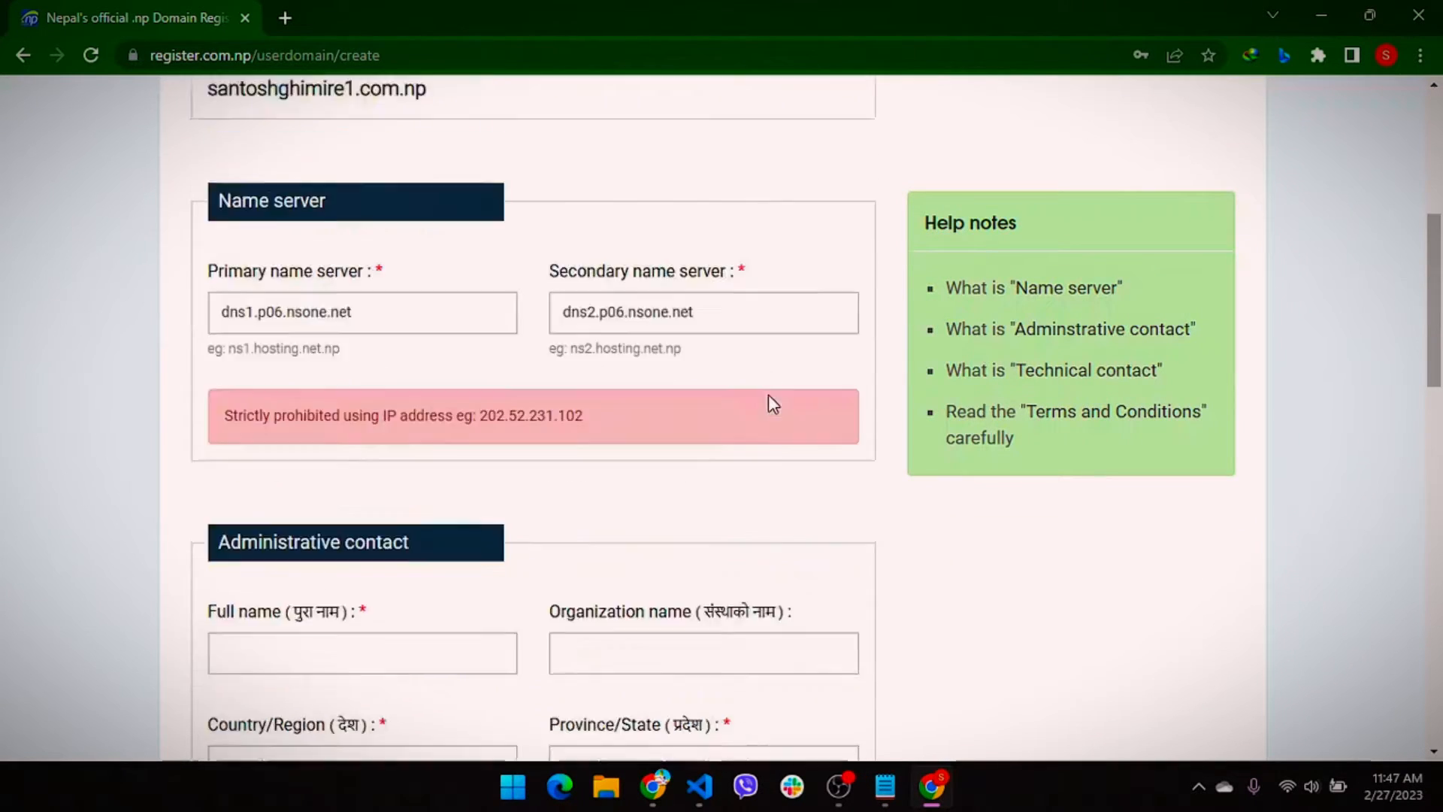
Scroll to the documents section and set the Document Title dropdown to Cover letter
left_click(405, 300)
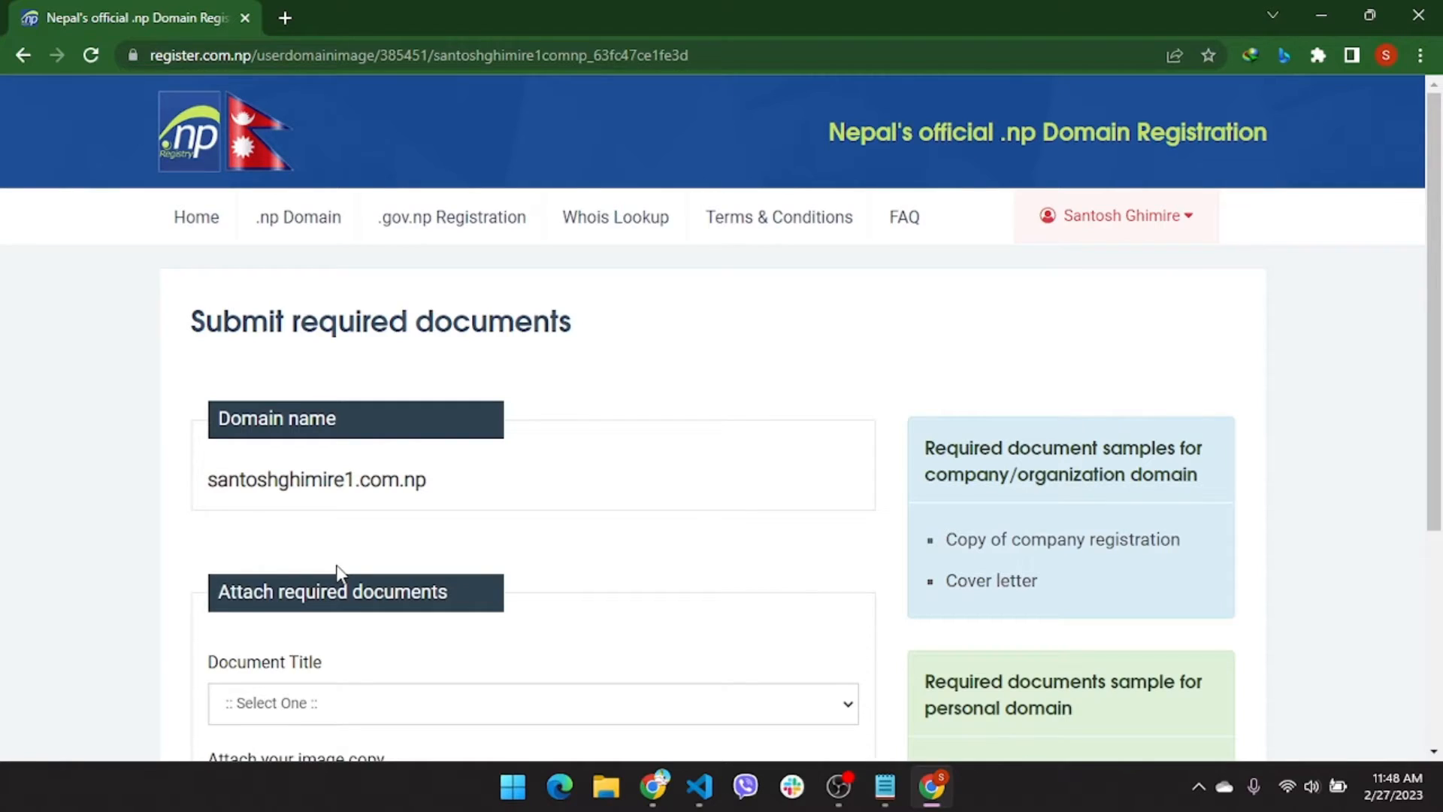
scroll(339, 575, "down", 3)
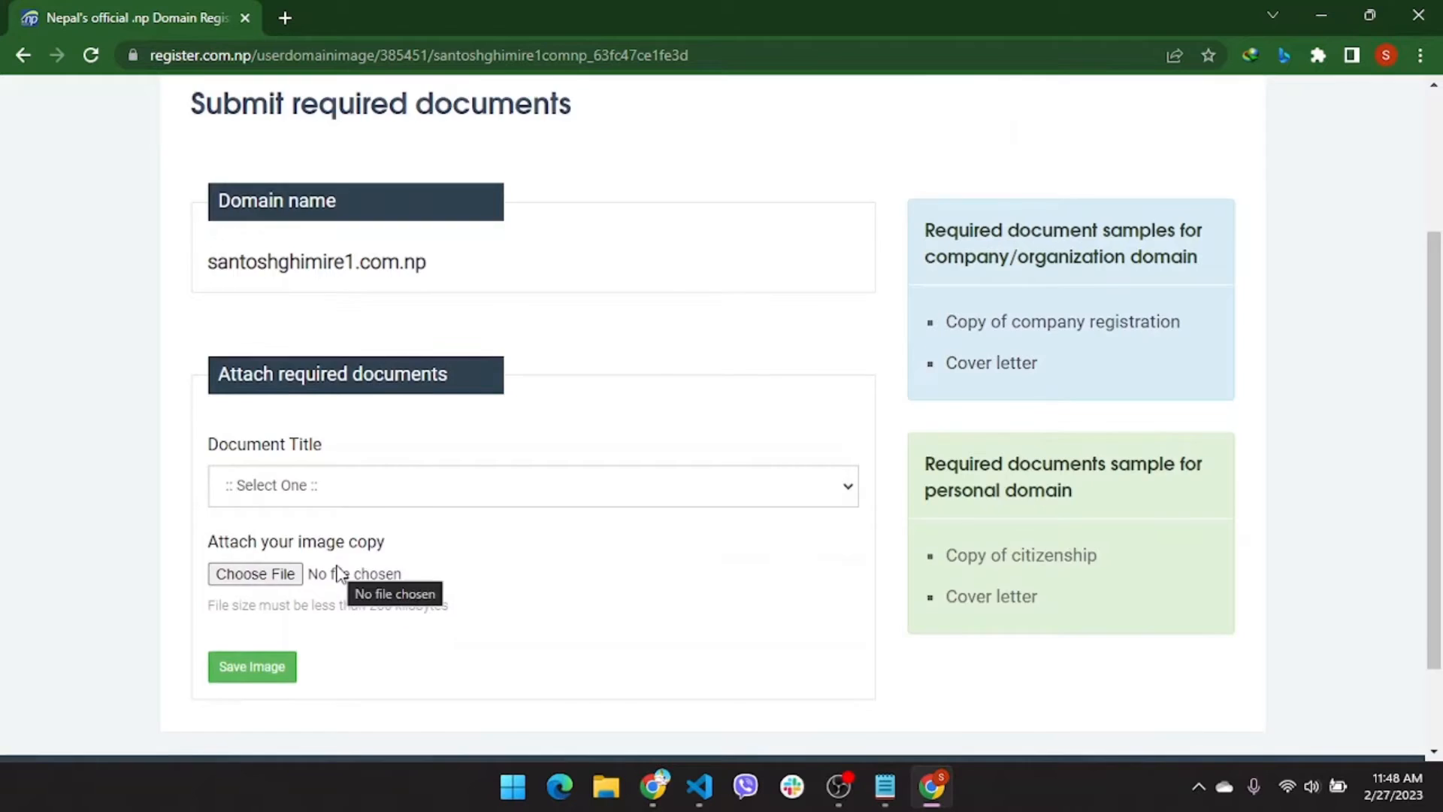
scroll(340, 575, "down", 2)
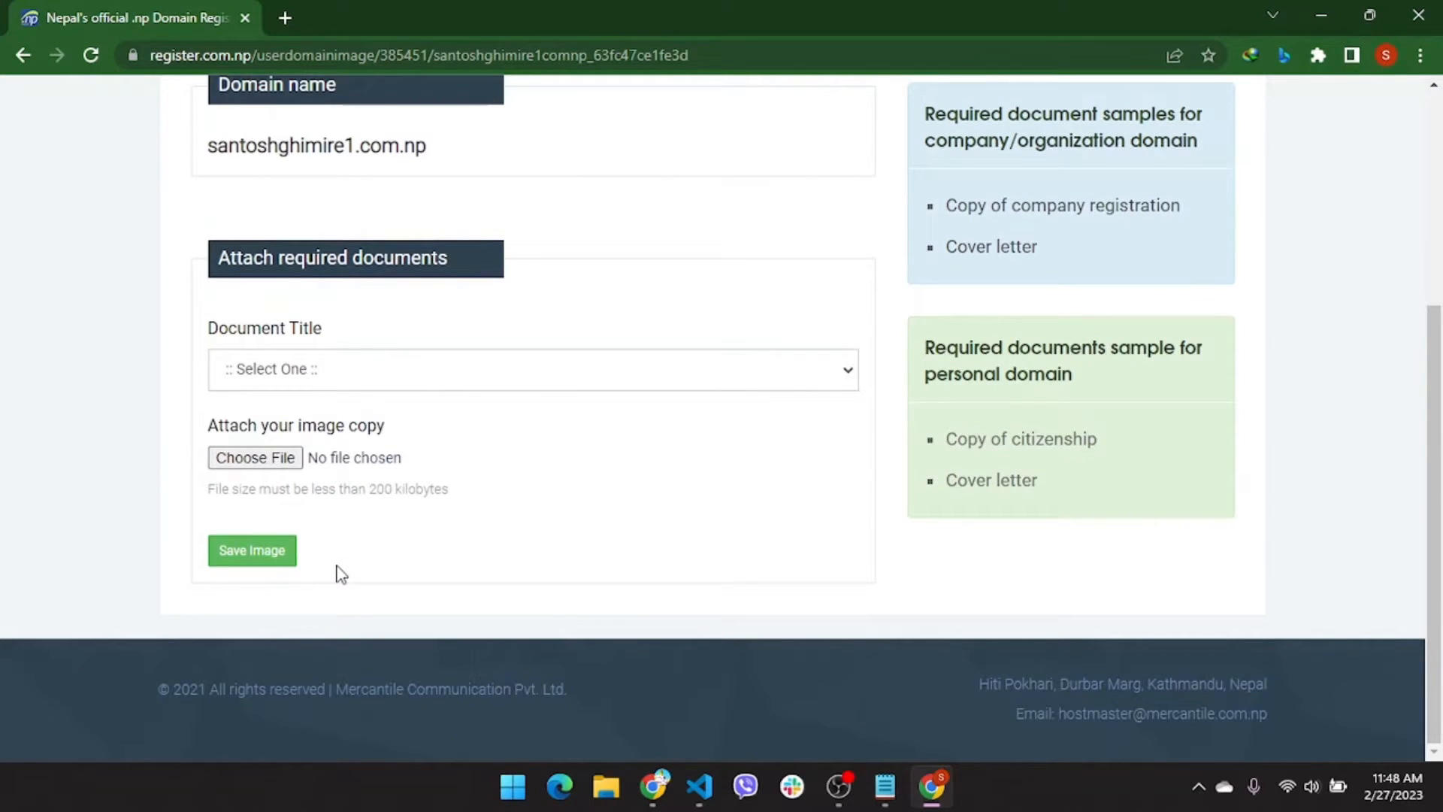
left_click(651, 369)
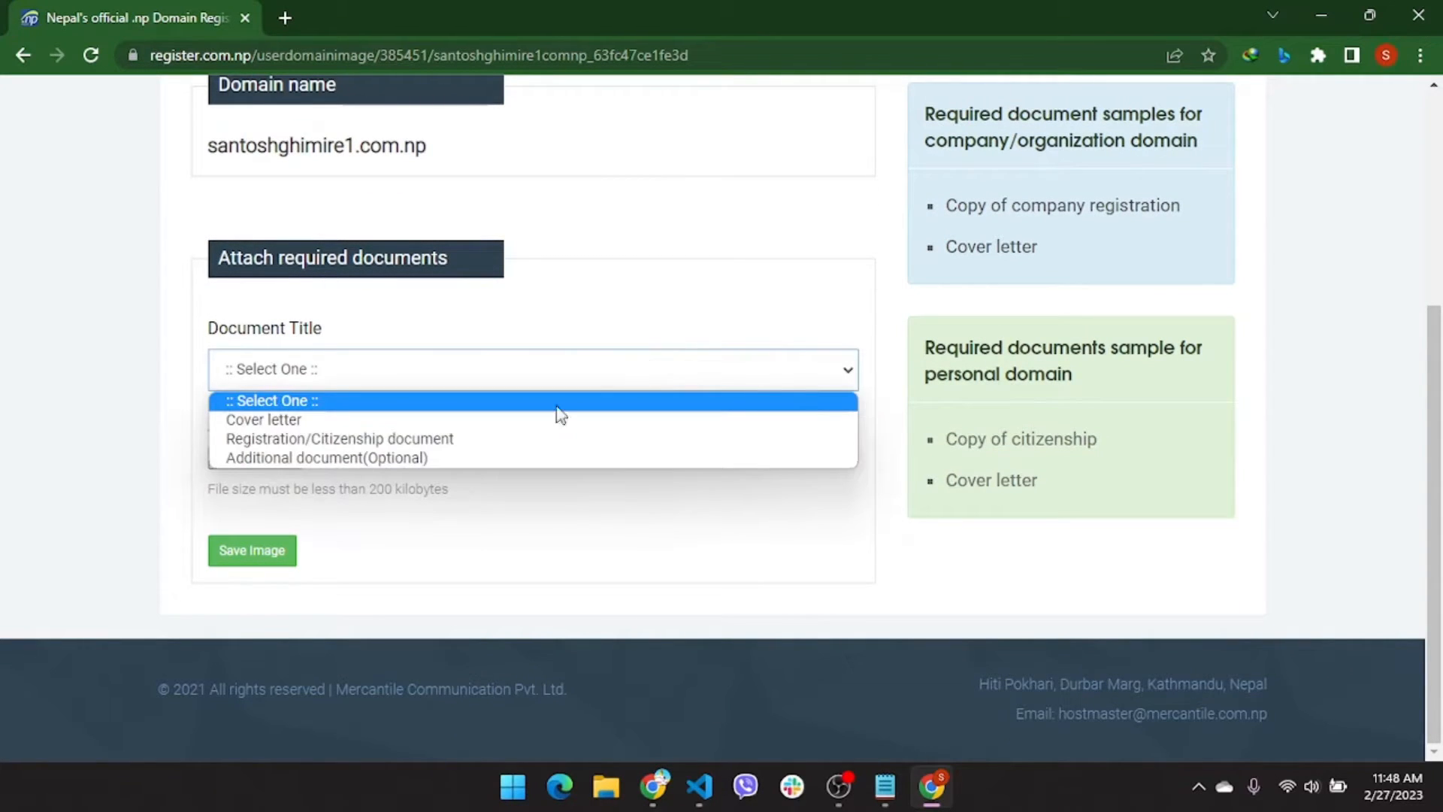
left_click(476, 419)
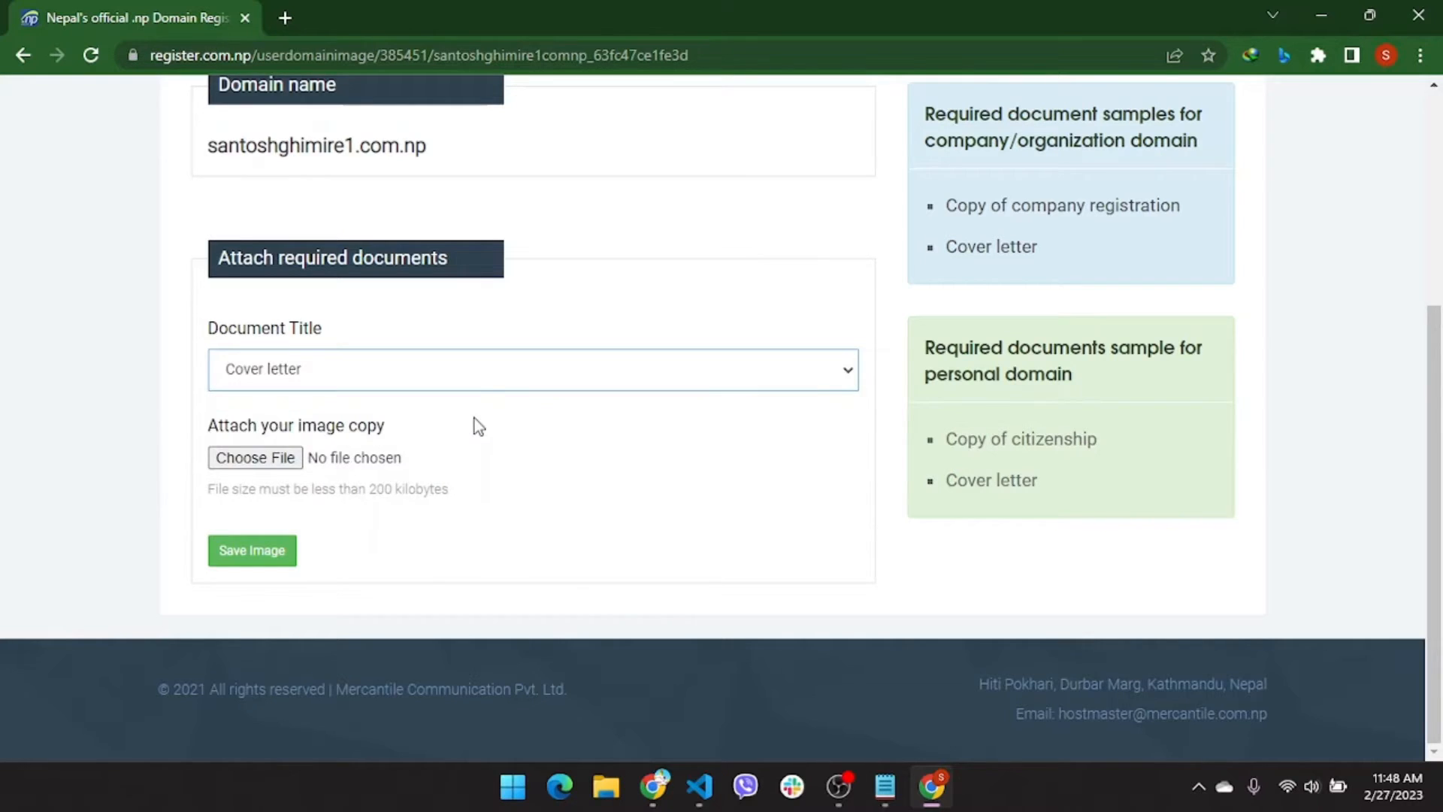
left_click(489, 367)
left_click(445, 442)
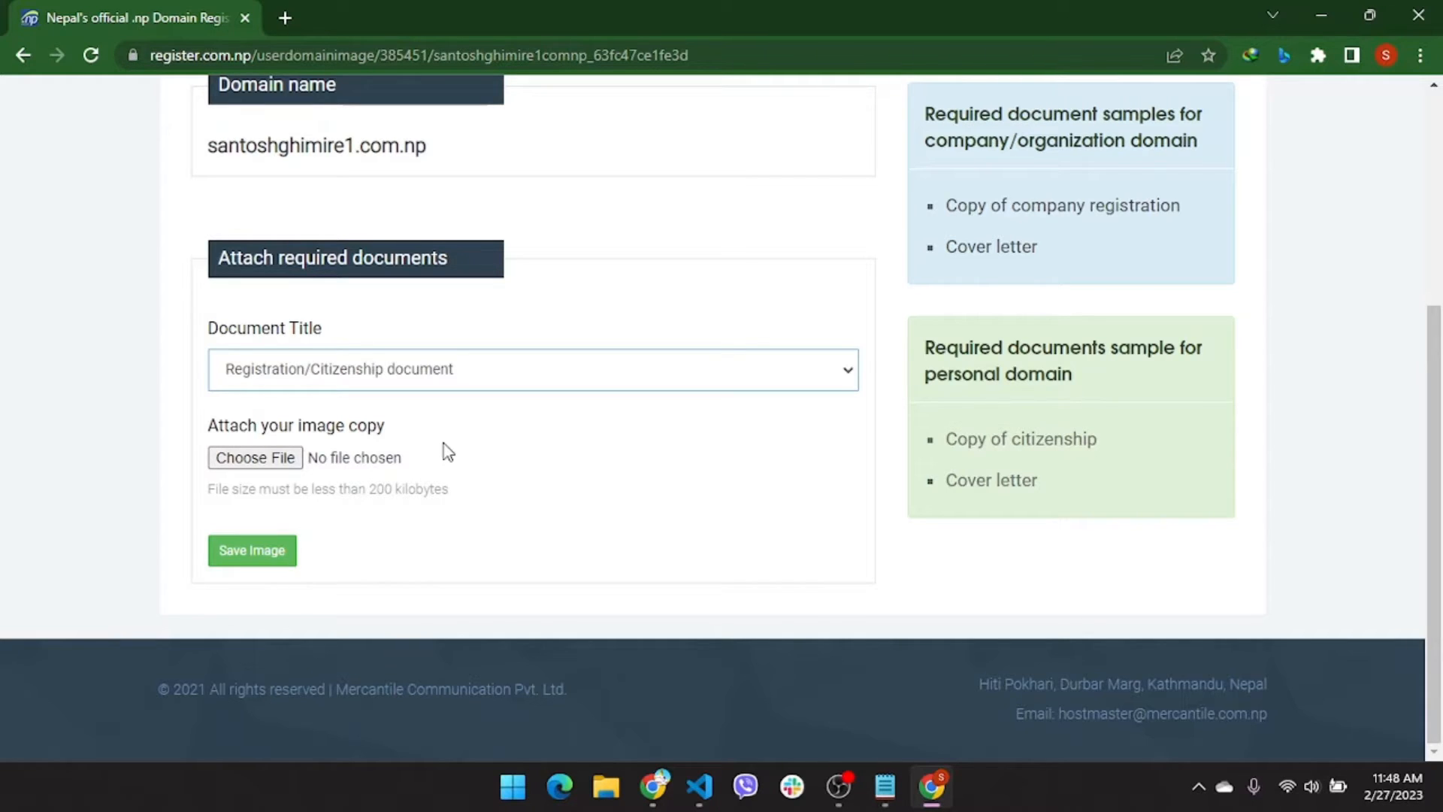
left_click(452, 384)
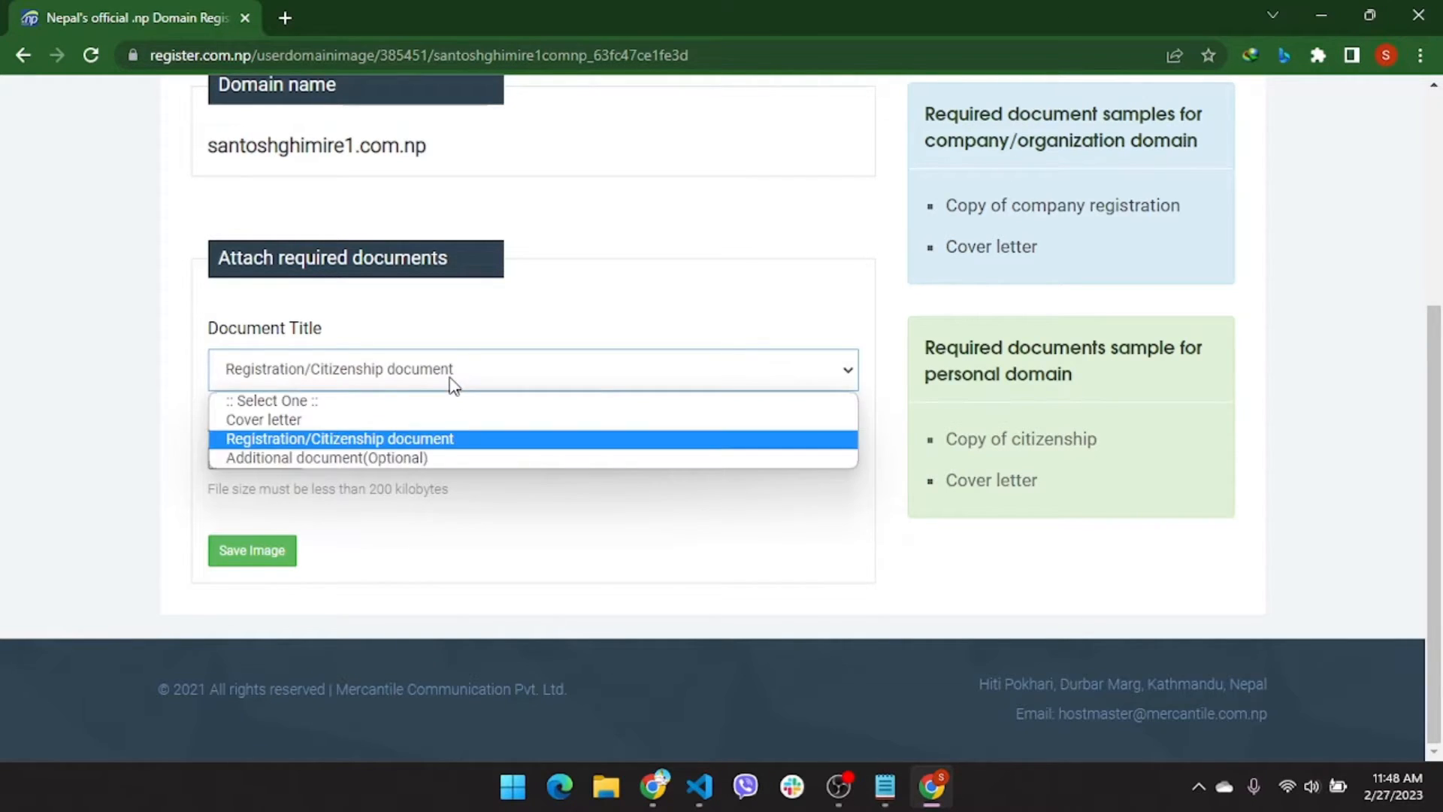
left_click(399, 422)
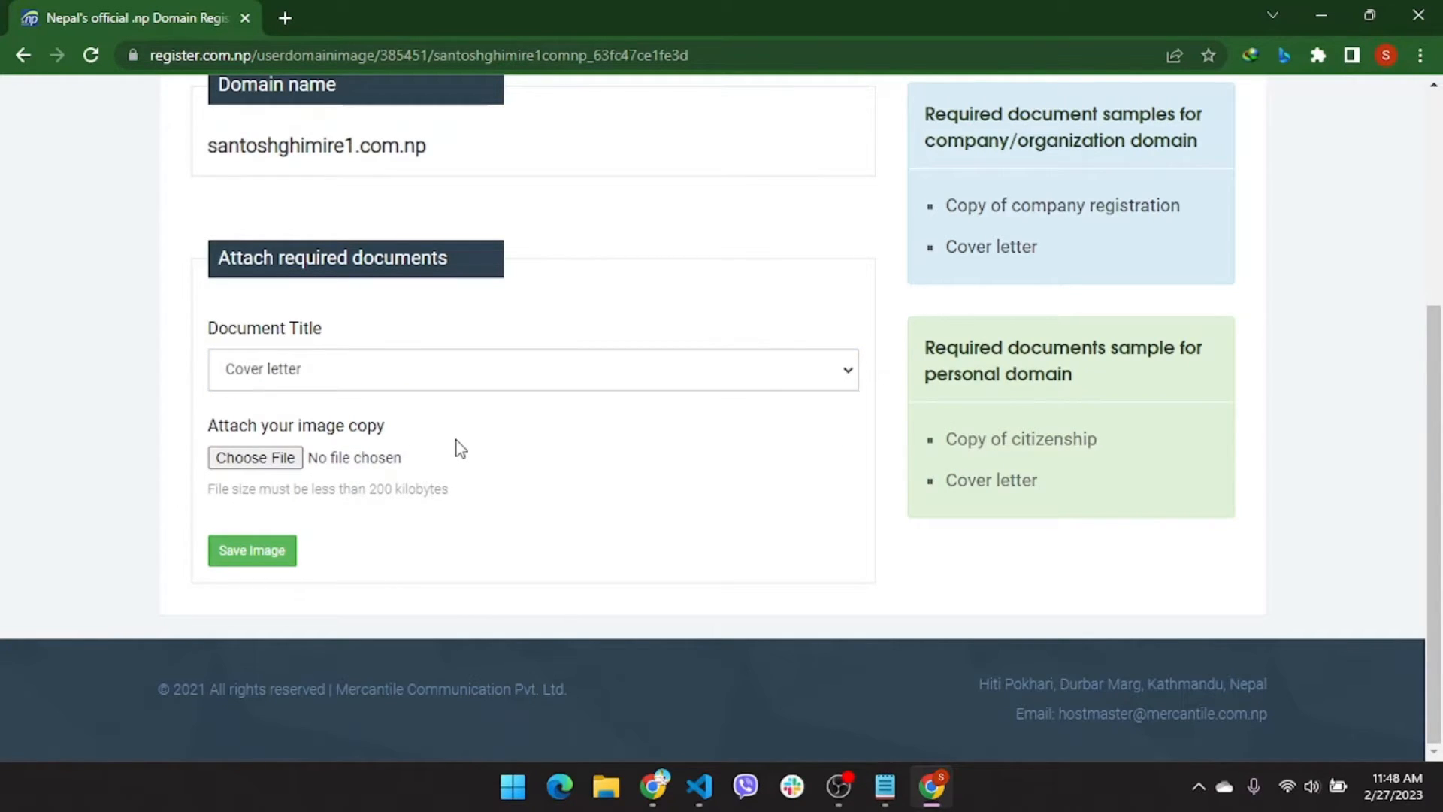
Search Google in a new tab for 'cover letter for domain registration nepal' and open the timeandupdate.com generator
left_click(283, 16)
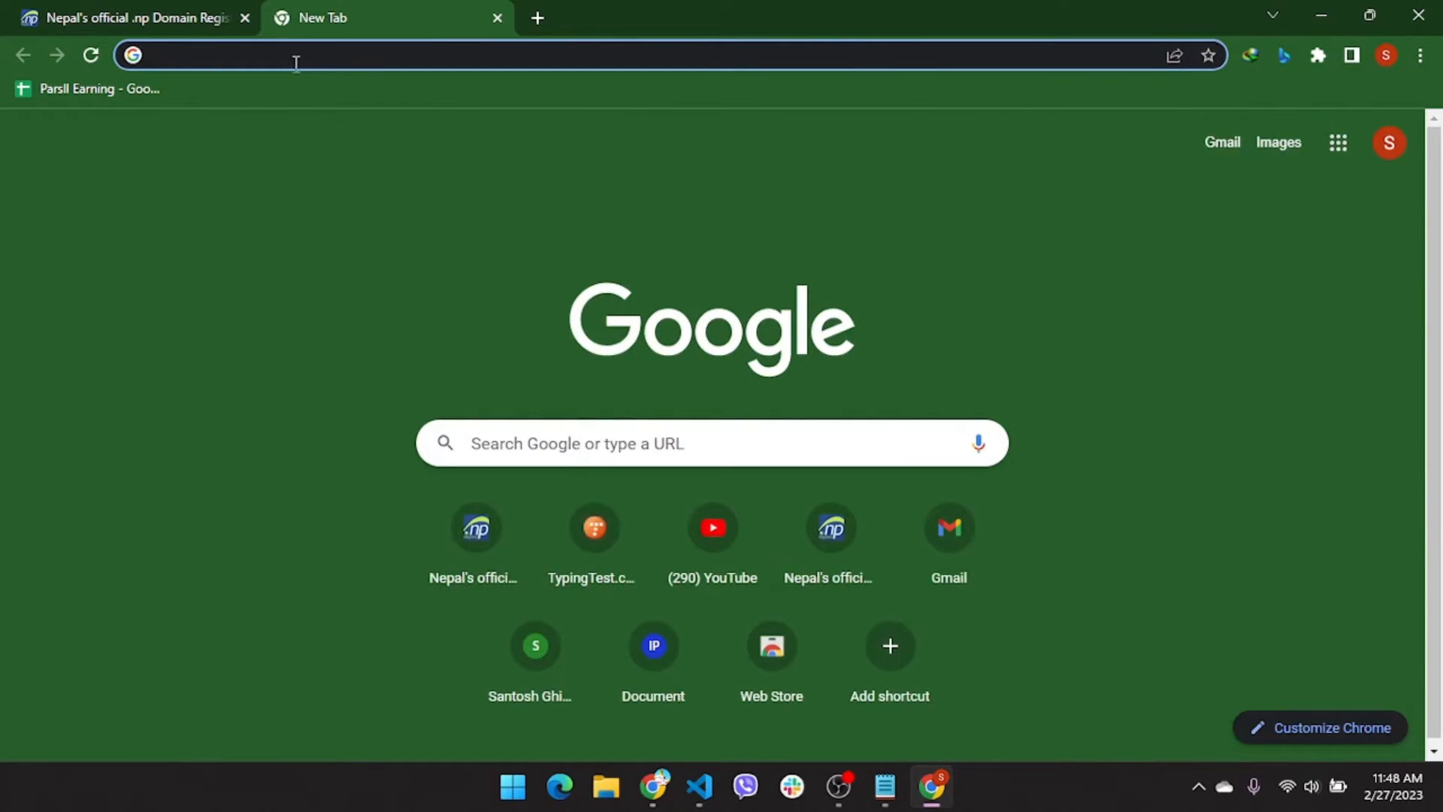
left_click(294, 57)
type("c")
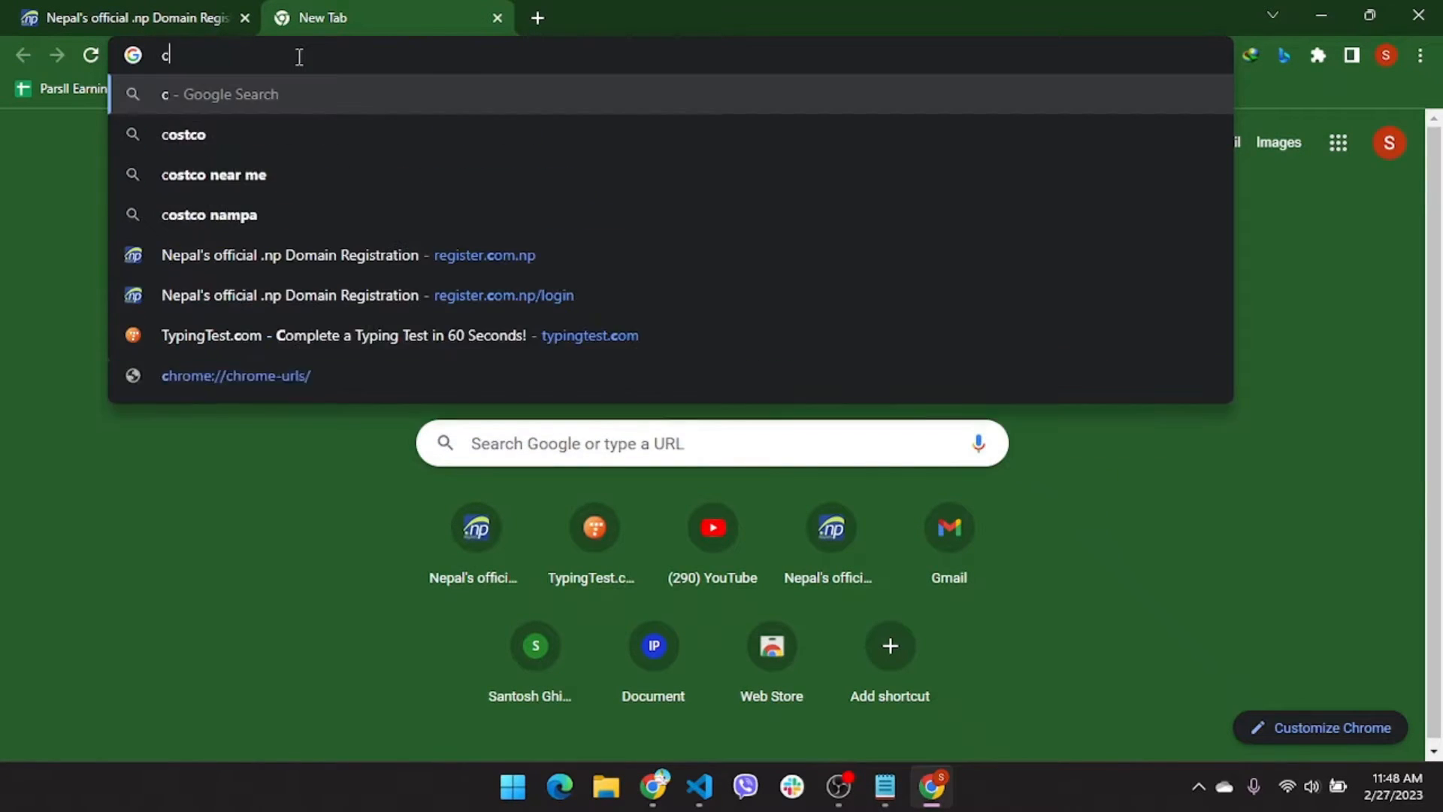
type("over leg")
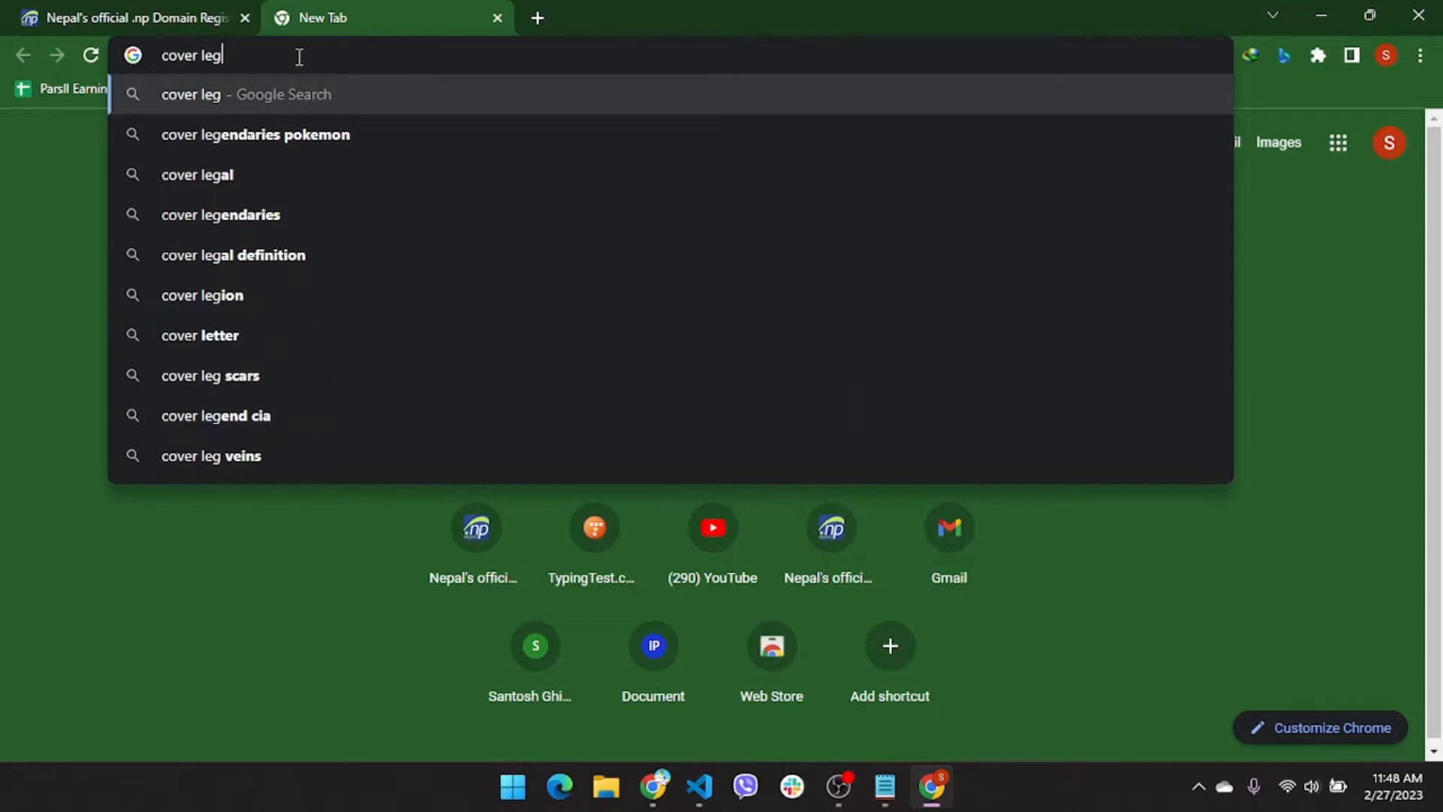
key("BackSpace")
type("tter for ")
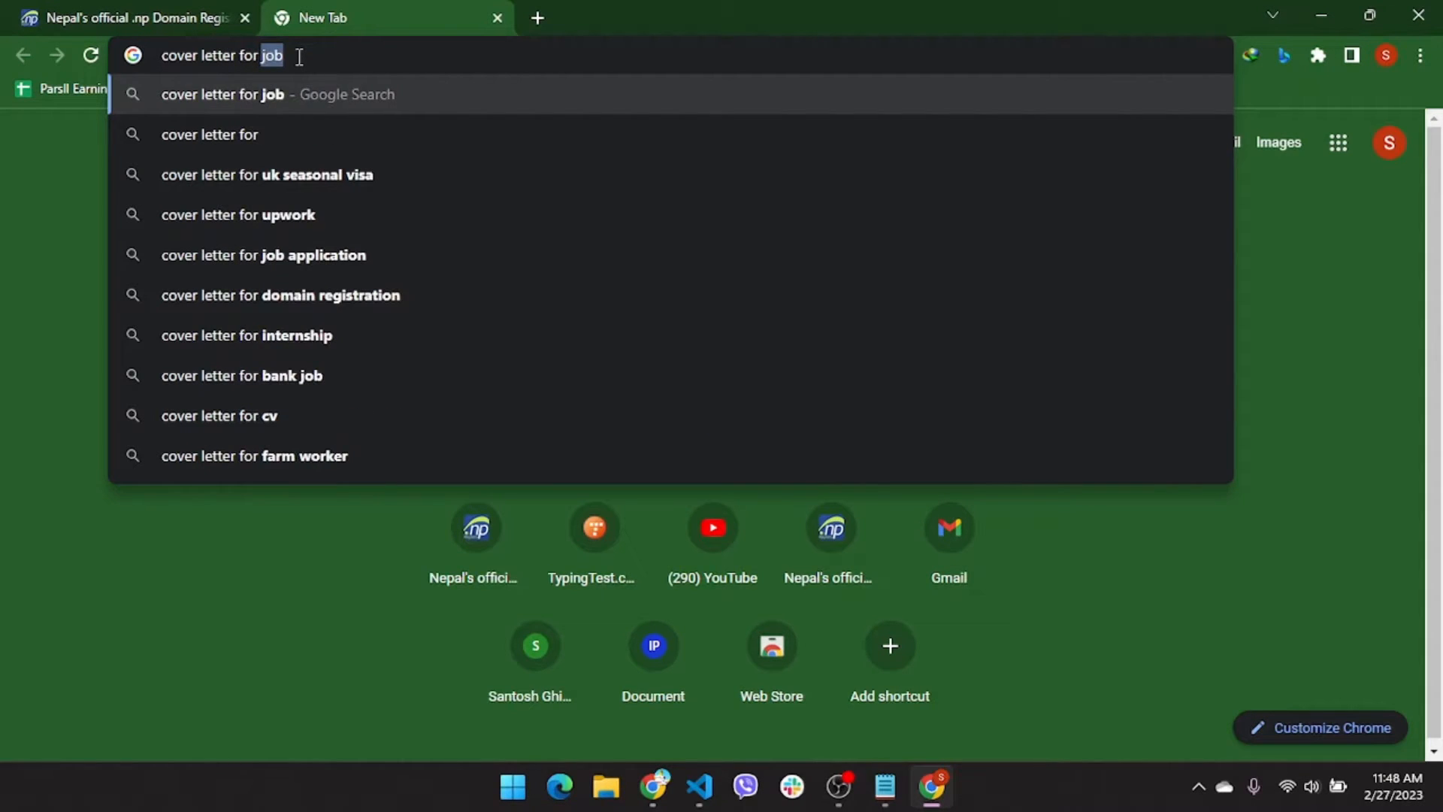
type("domain registr")
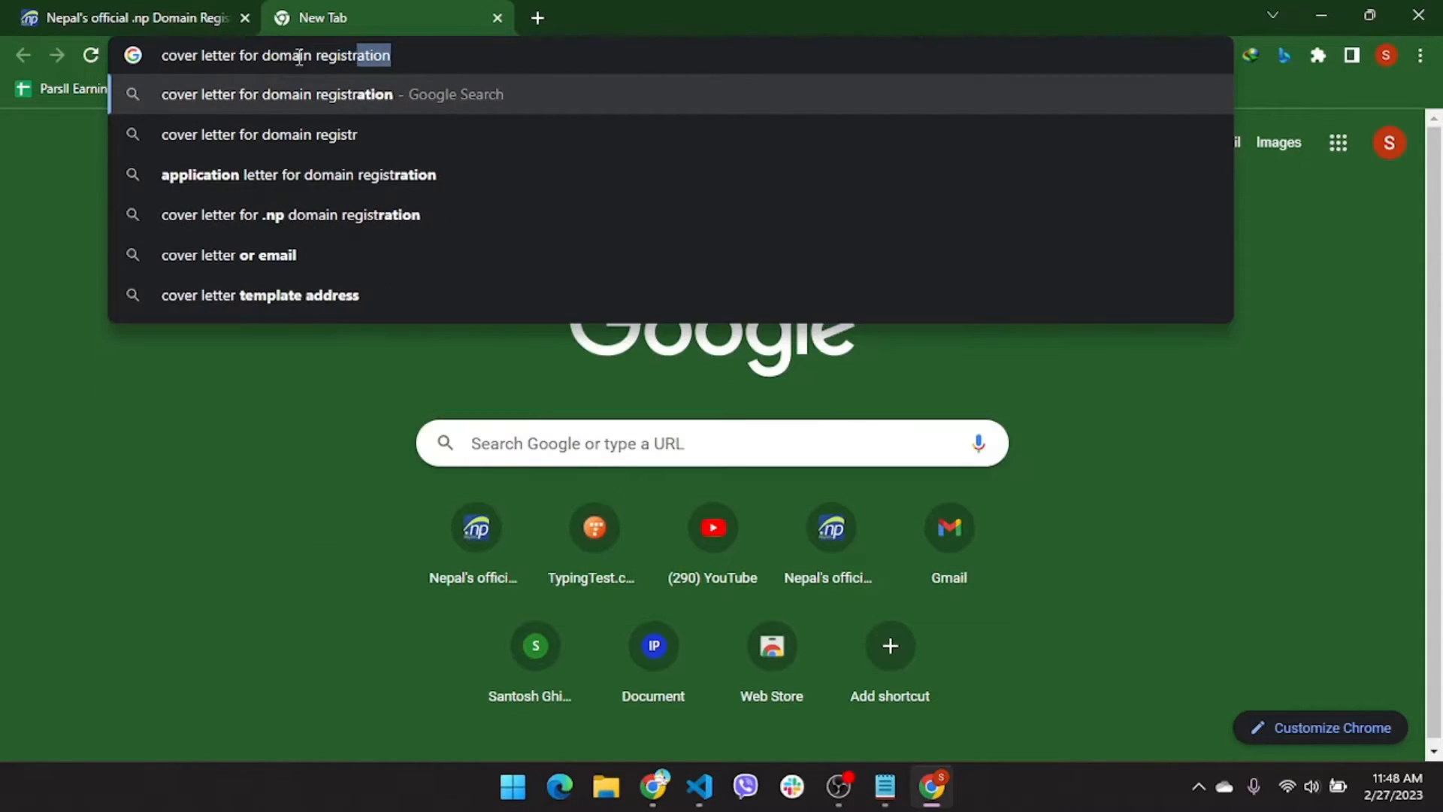
type("ation nepal")
key("Return")
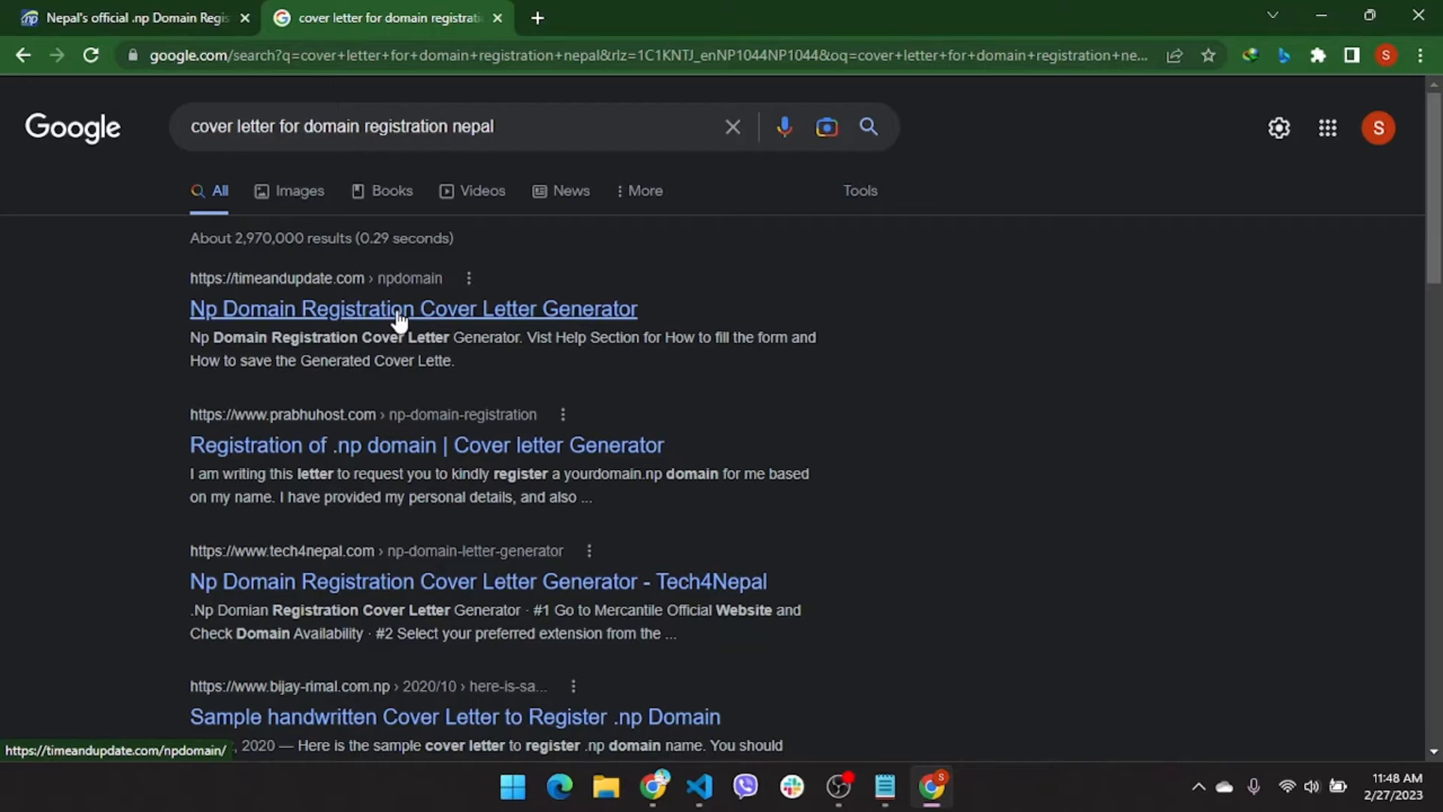
scroll(618, 578, "down", 10)
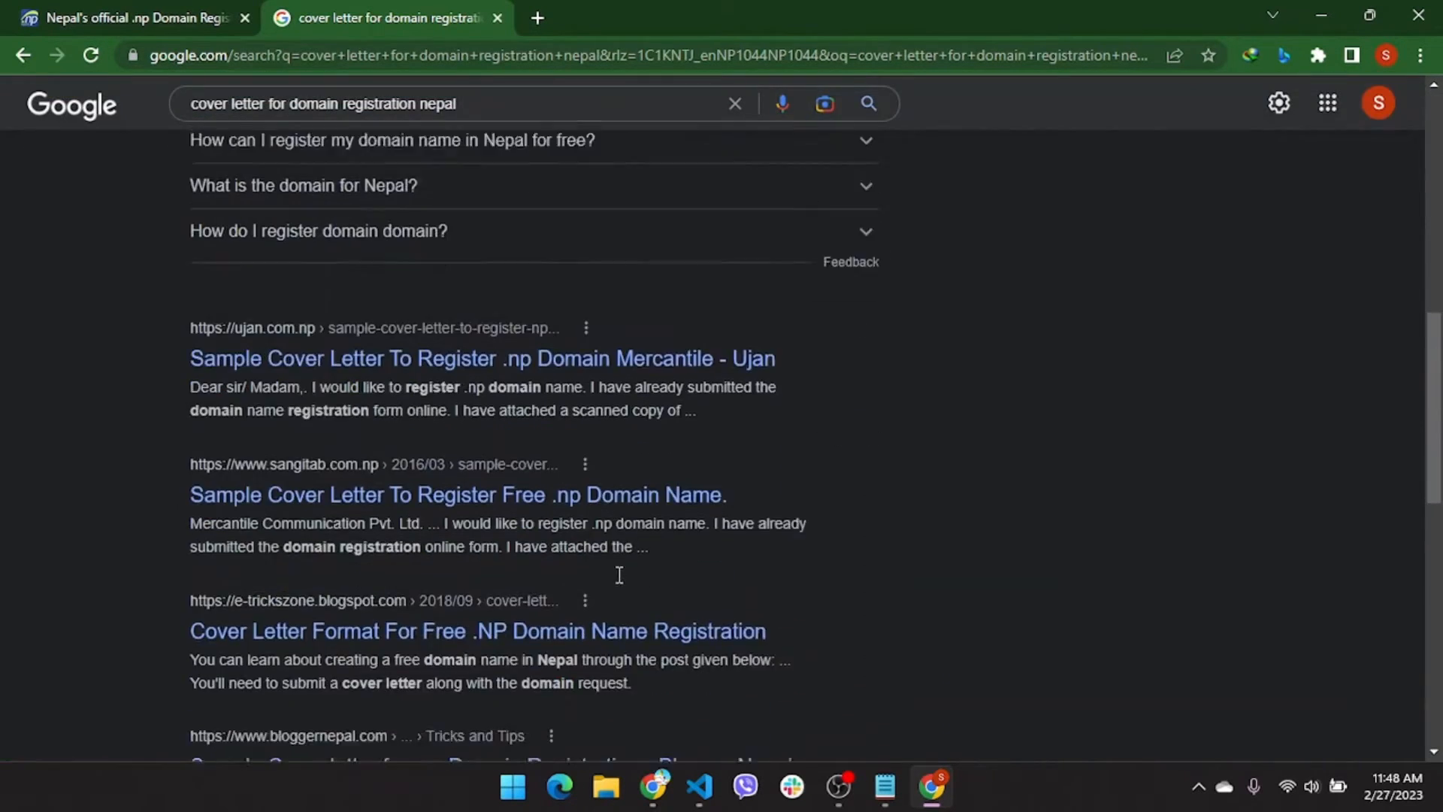
scroll(618, 579, "up", 10)
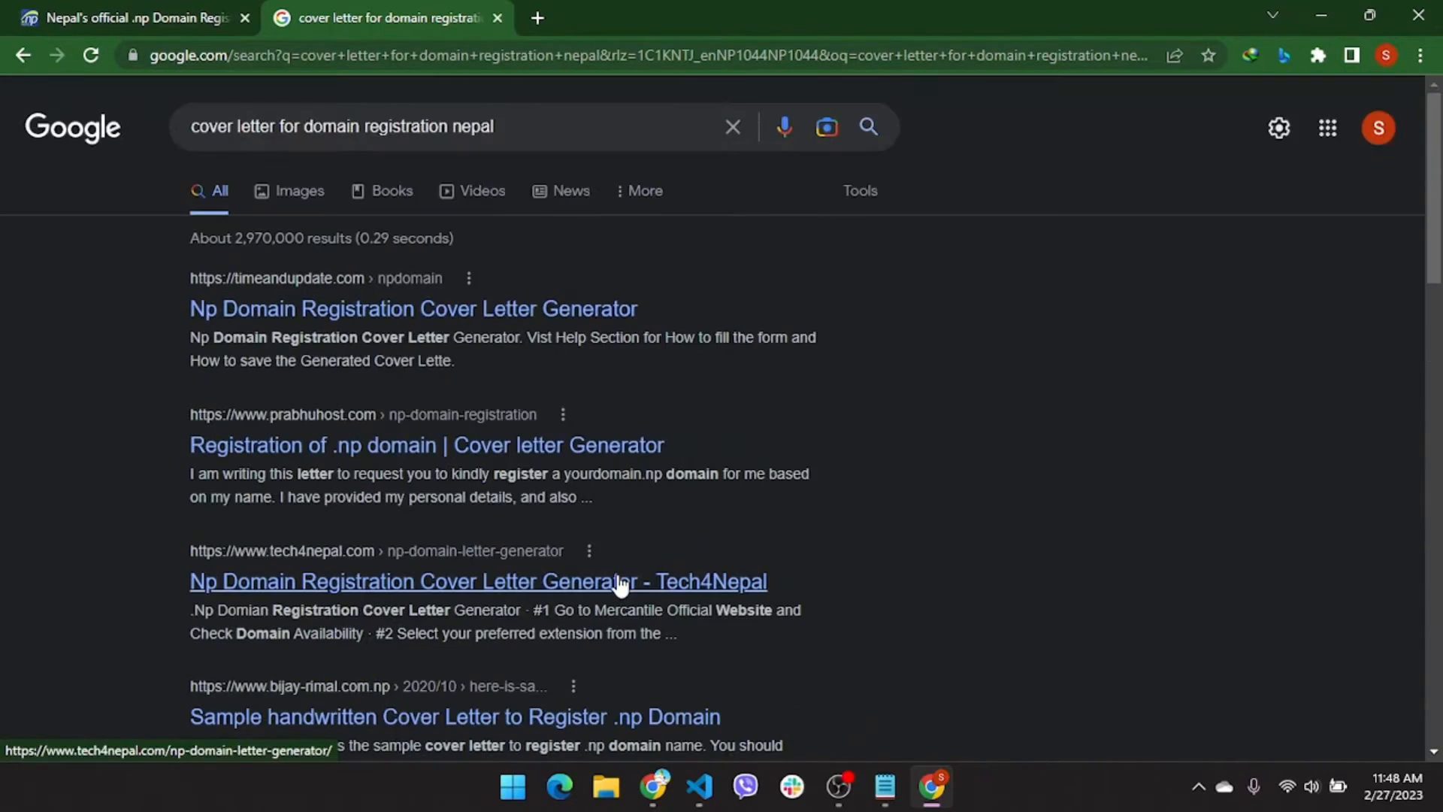
left_click(501, 309)
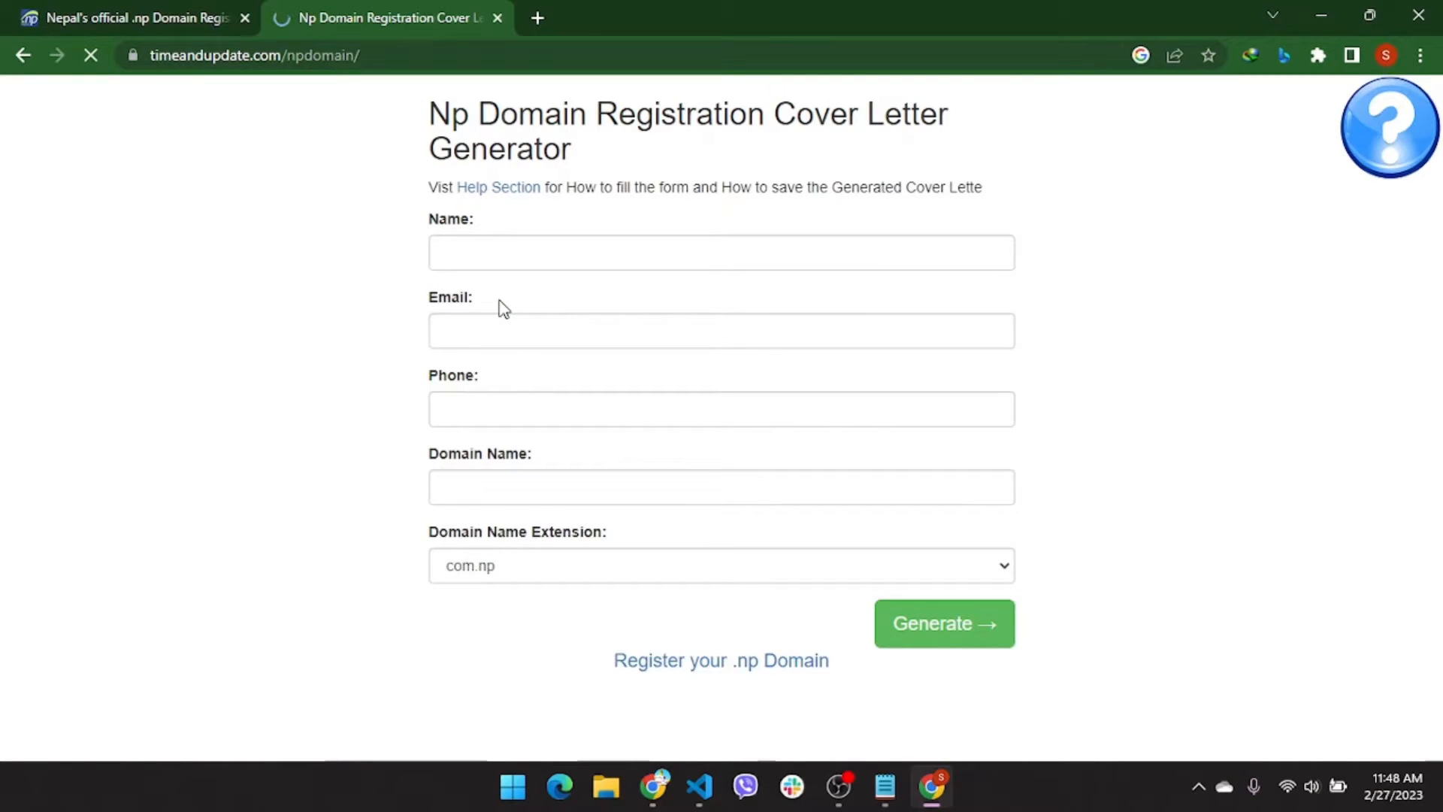
Fill in the applicant's name and e-mail from autofill, then enter the phone number
left_click(571, 253)
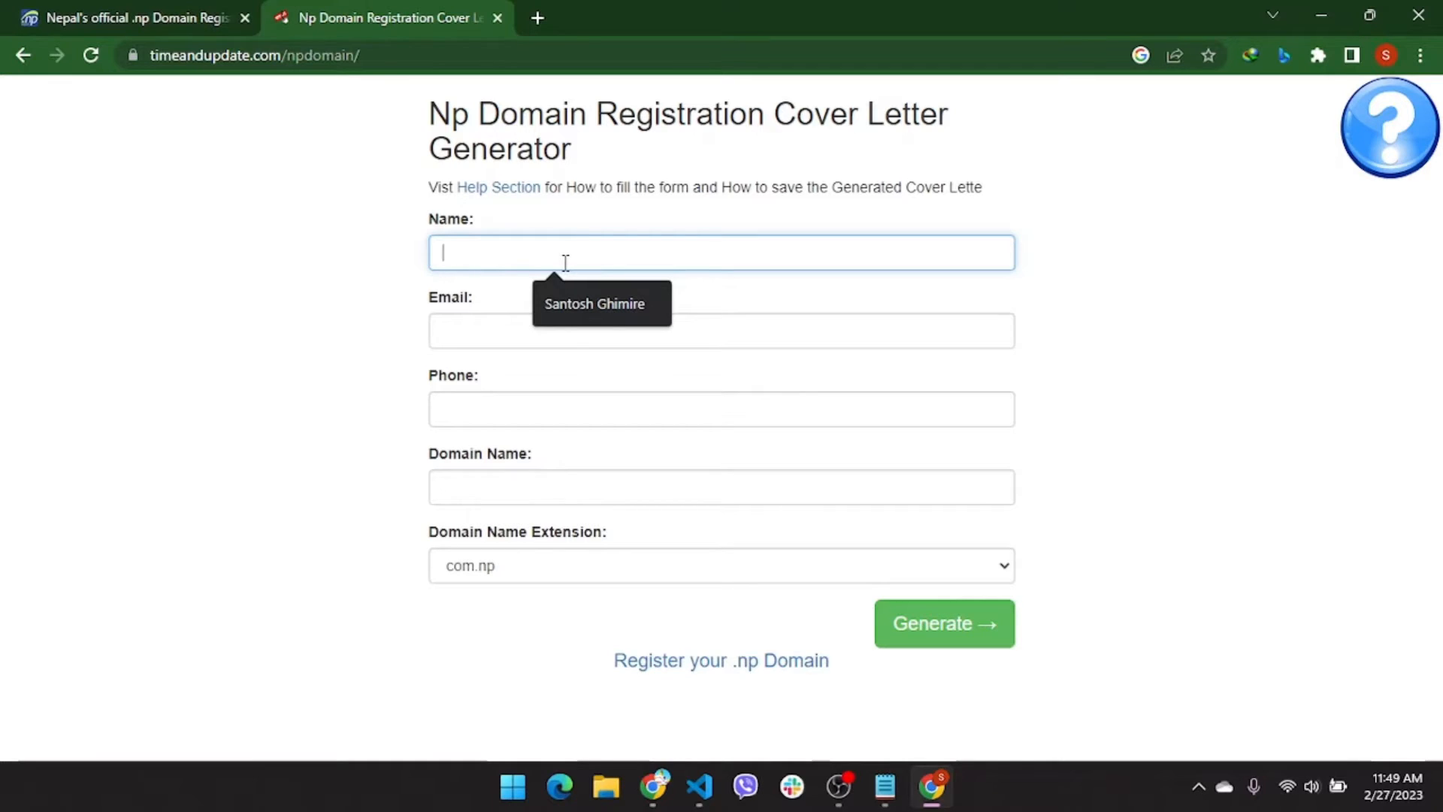
key("Down")
key("Return")
key("Tab")
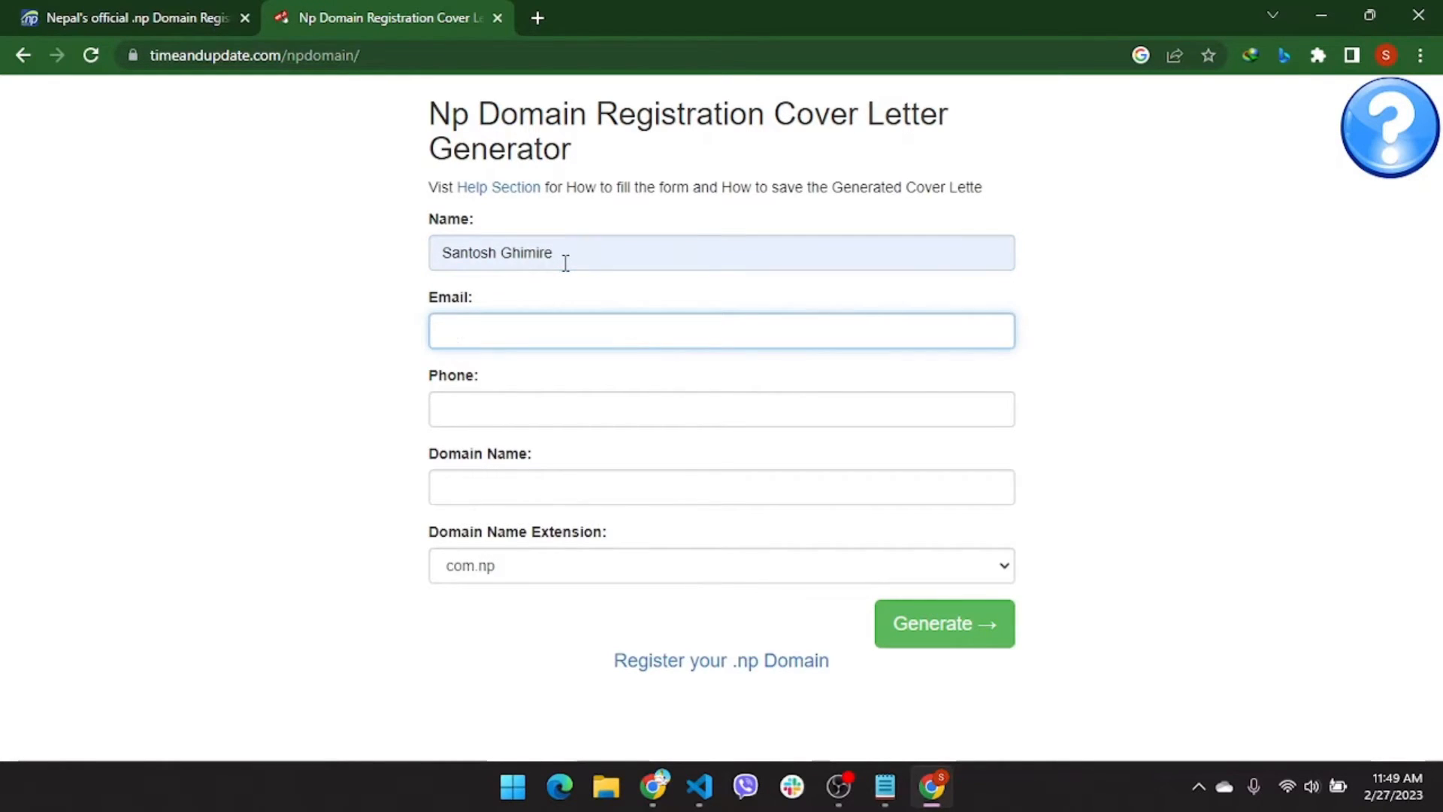
type("santo")
key("Down")
key("Down")
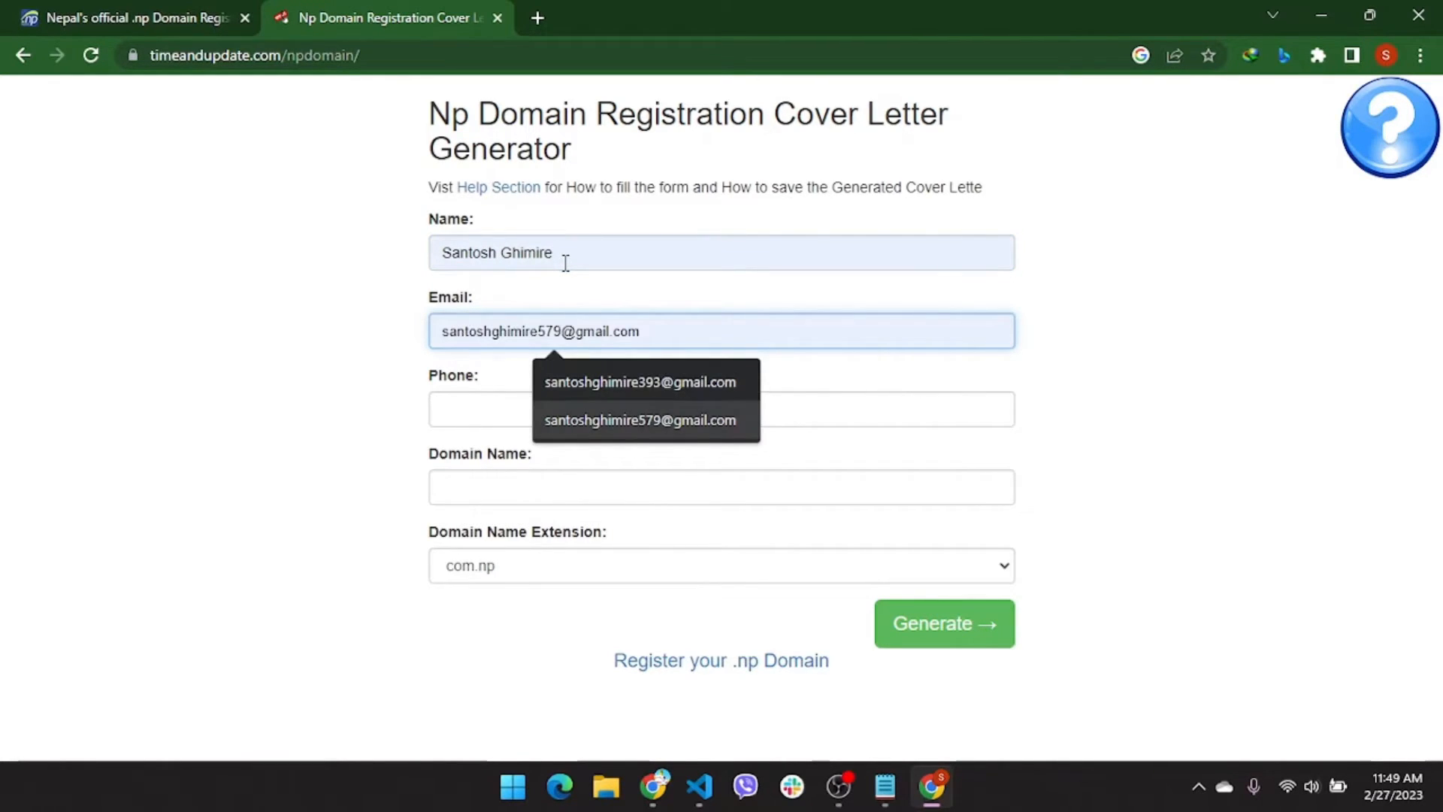
key("Up")
key("Return")
key("Tab")
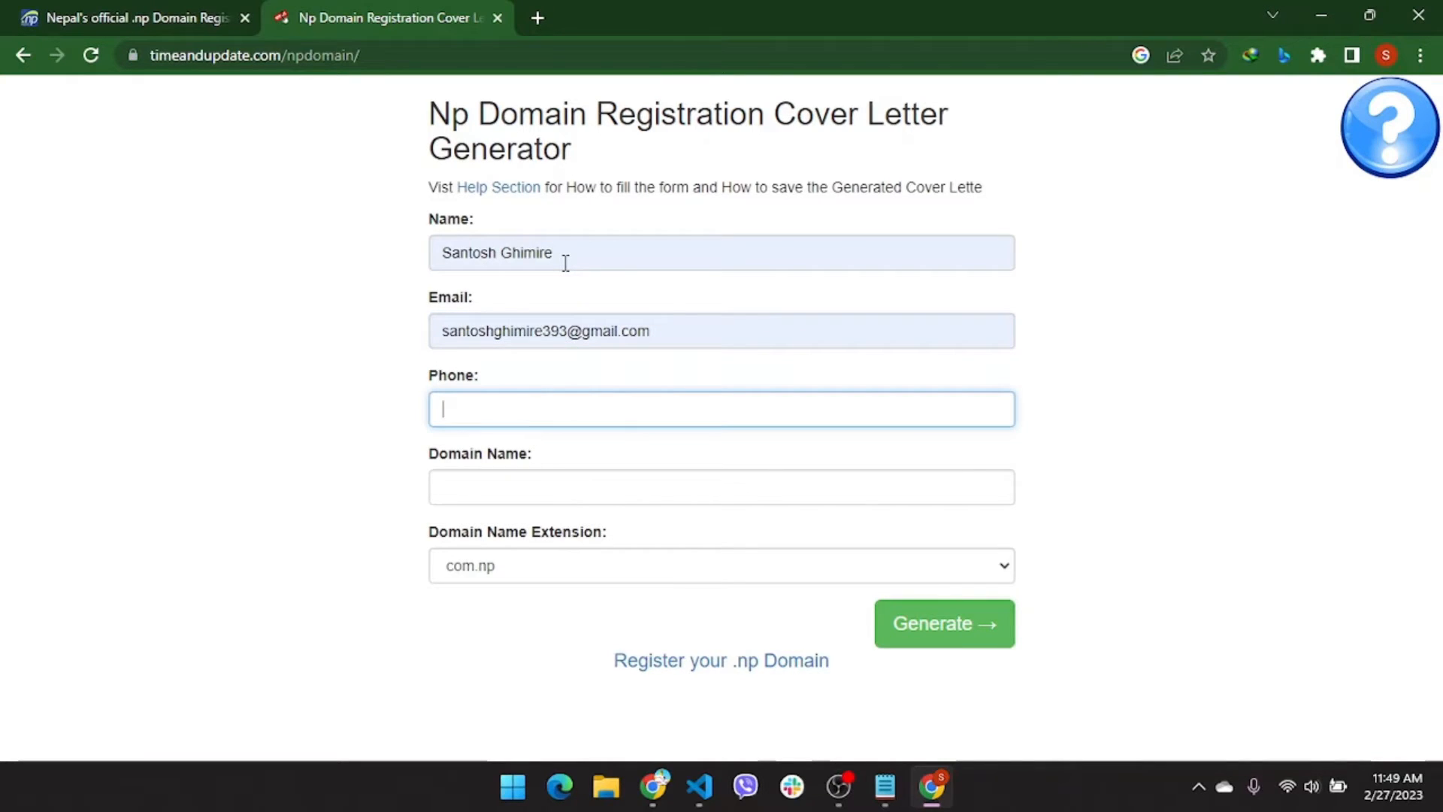
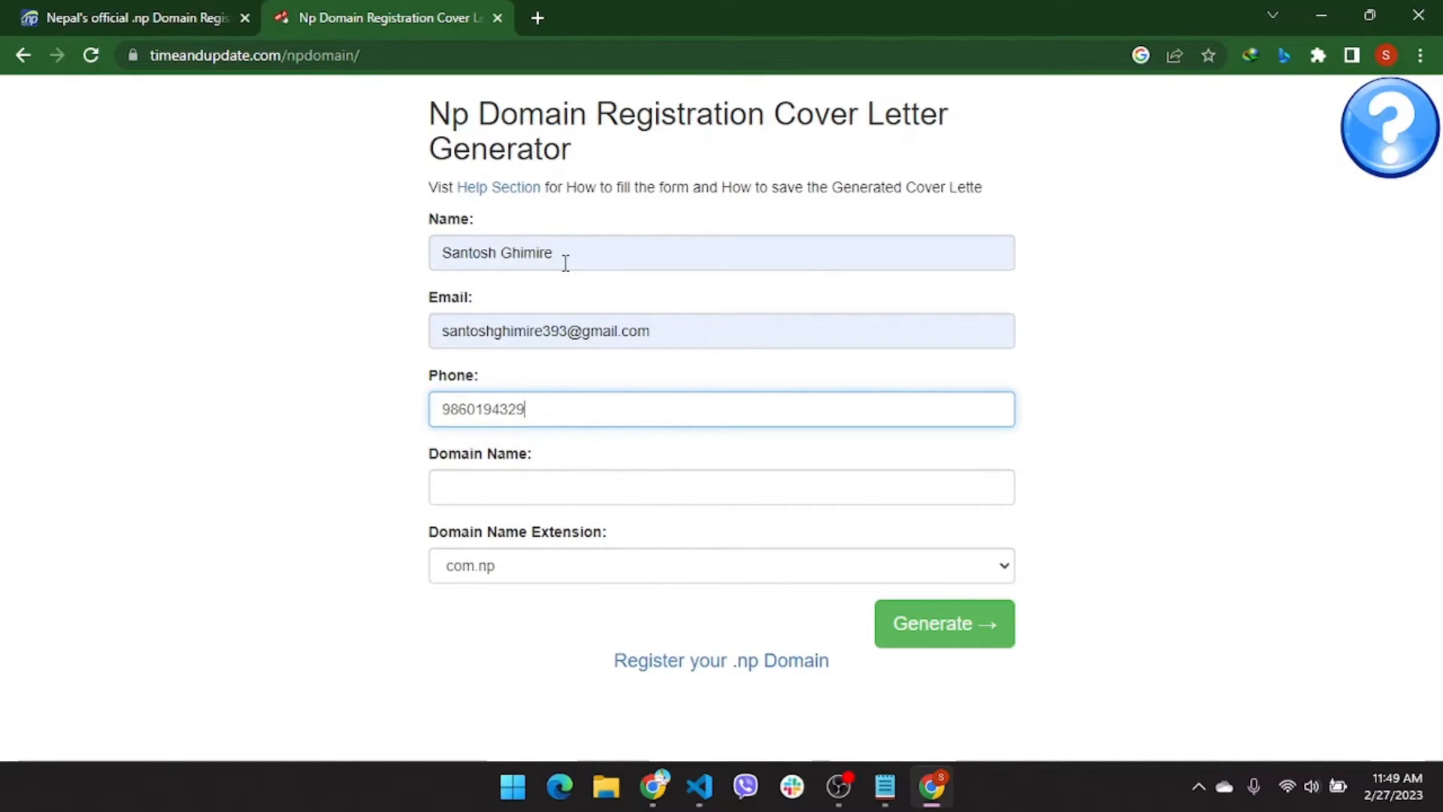
key("Tab")
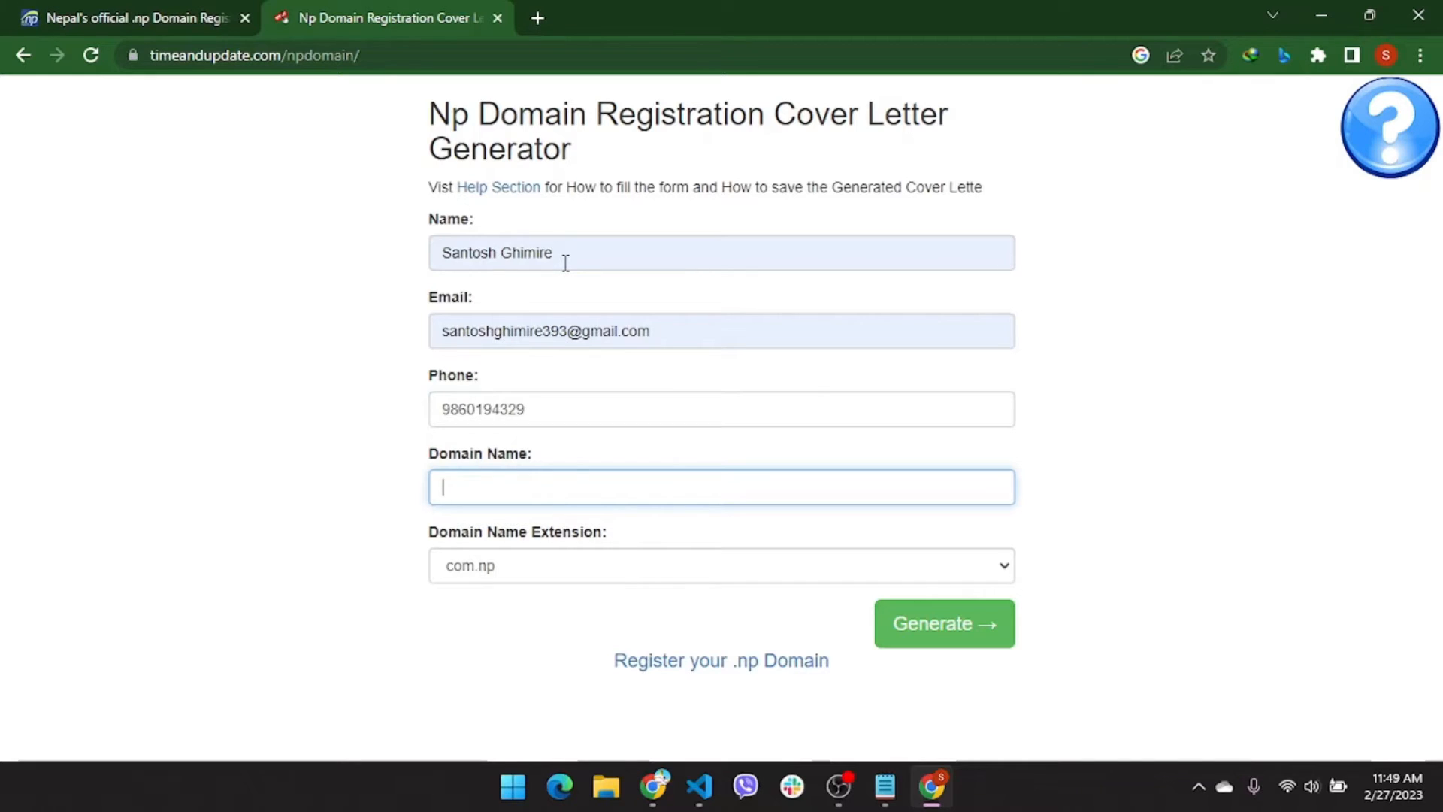
Enter the requested domain name, keep the com.np extension, and generate the cover letter
type("santosh")
left_click(71, 10)
scroll(469, 314, "up", 5)
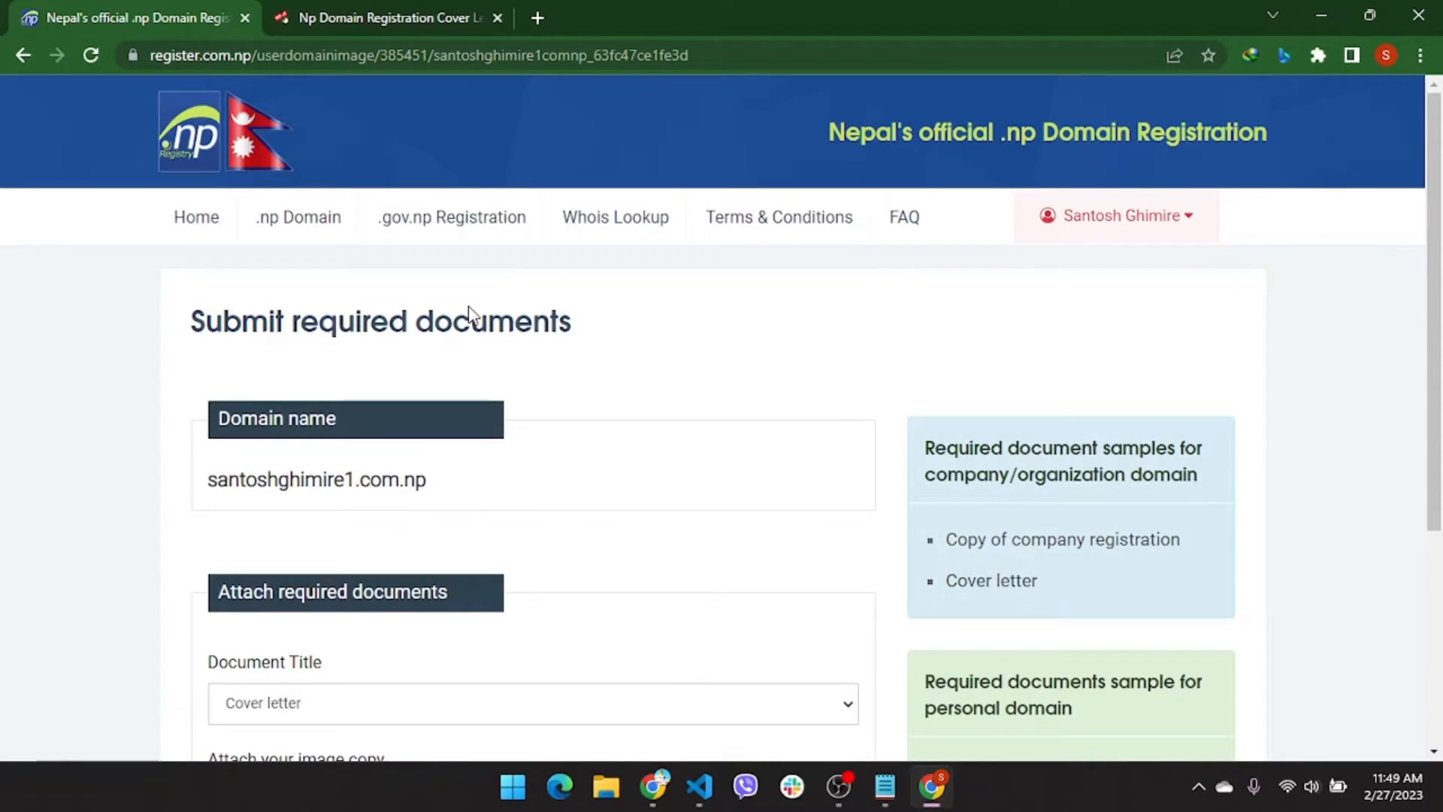
left_click_drag(228, 481, 409, 498)
left_click(439, 9)
mouse_move(438, 11)
left_mouse_down()
mouse_move(617, 498)
mouse_move(433, 30)
left_mouse_up()
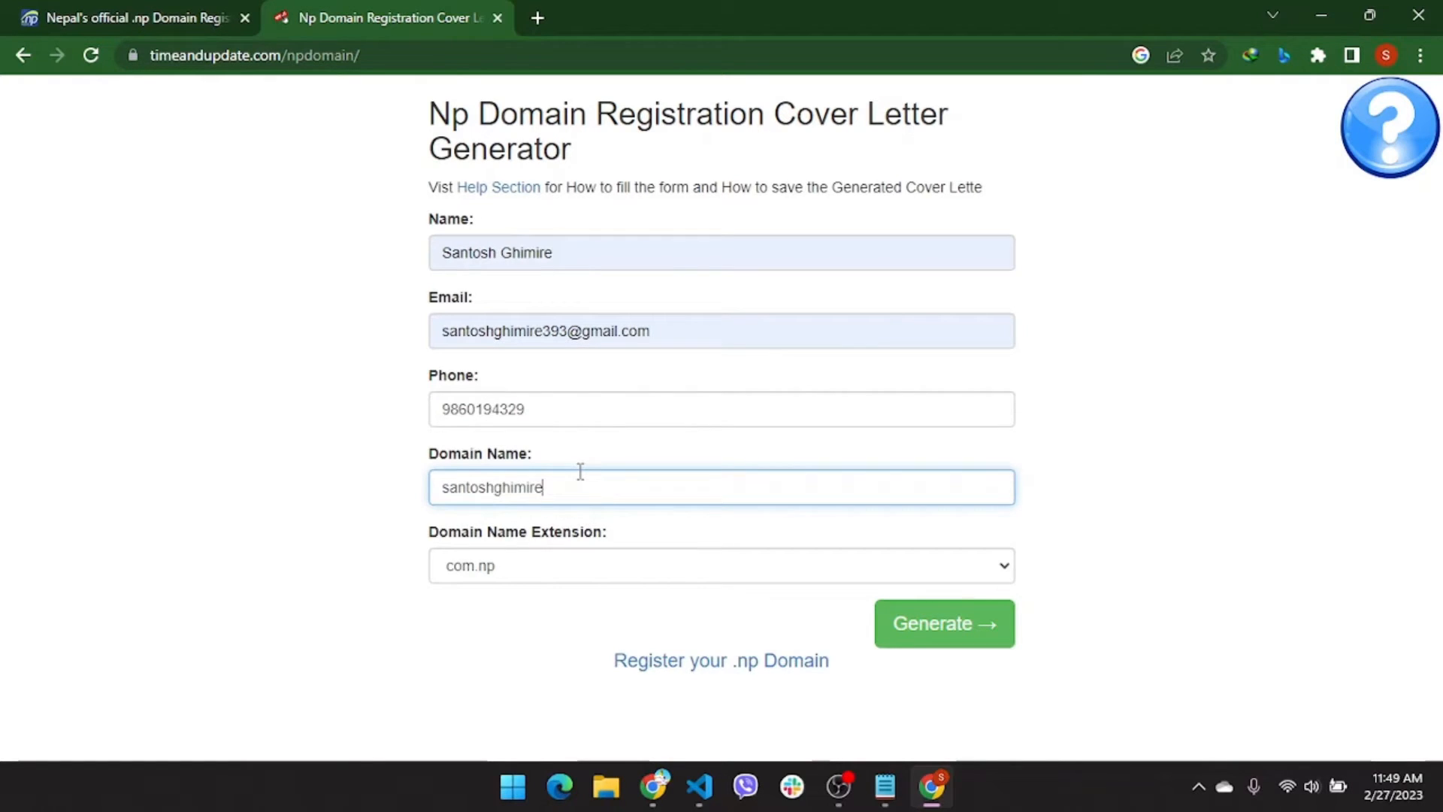
left_click(565, 567)
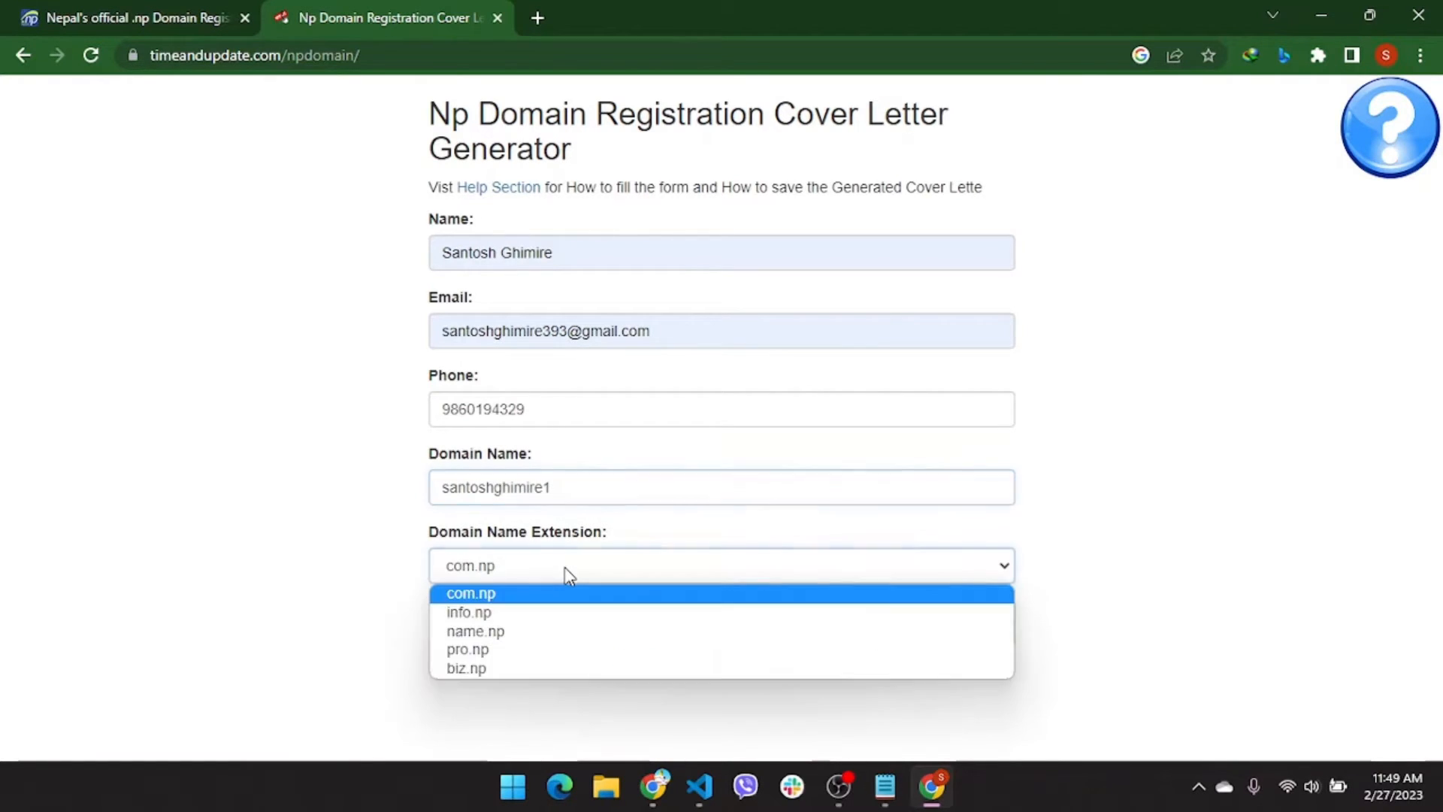
left_click(565, 605)
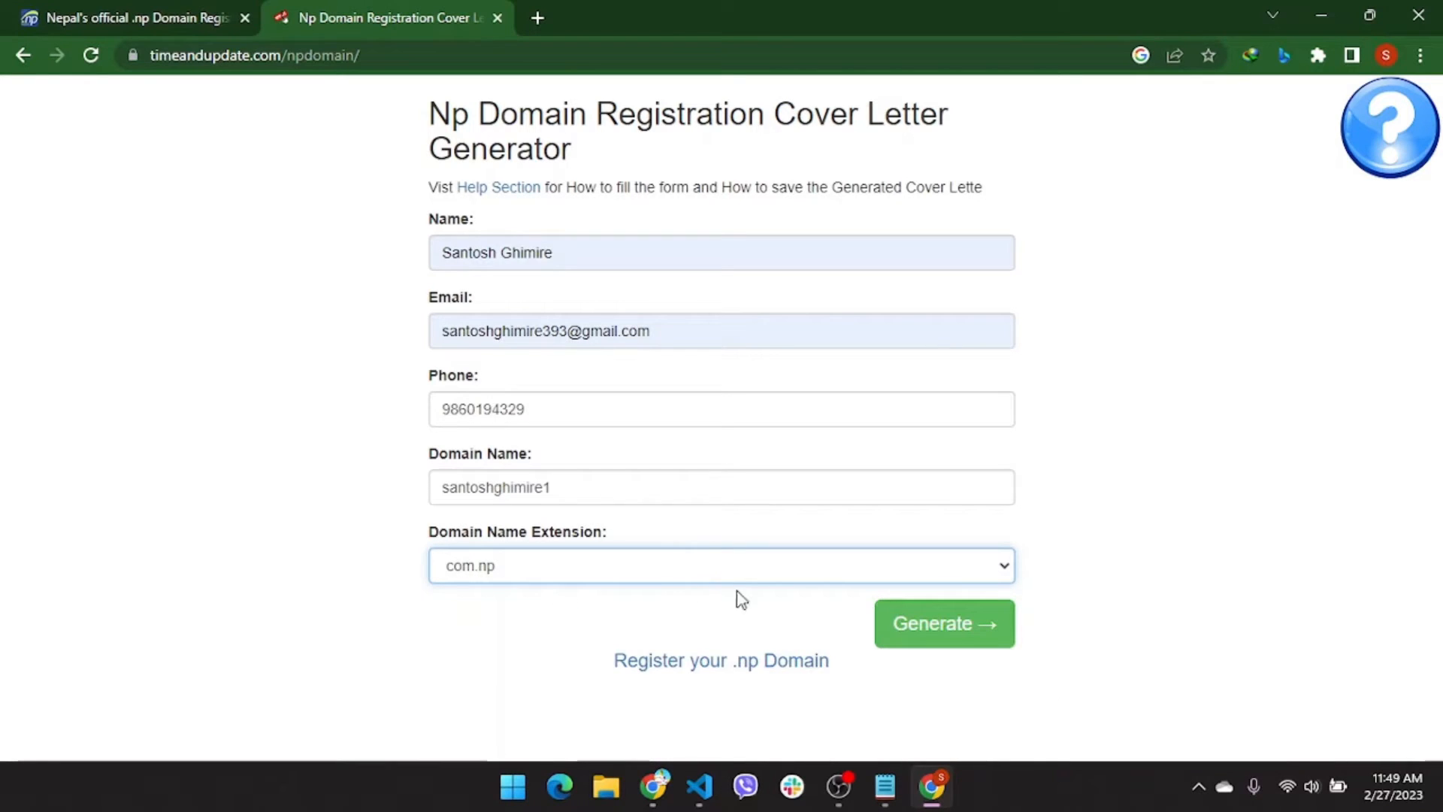
left_click(939, 643)
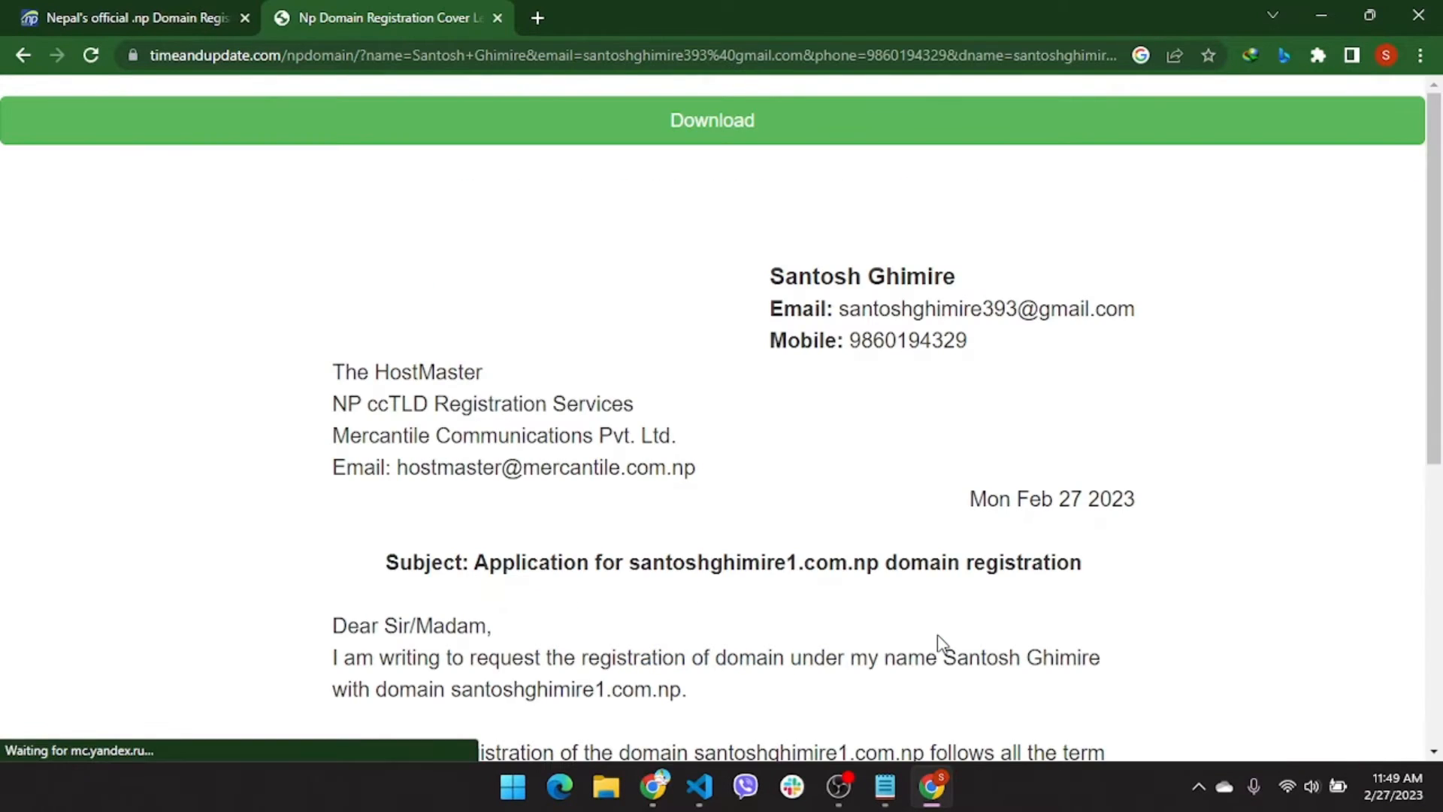
Review the generated letter, download it as coverLetter.png, and return to register.com.np
scroll(942, 644, "down", 2)
scroll(942, 644, "down", 4)
scroll(942, 644, "up", 2)
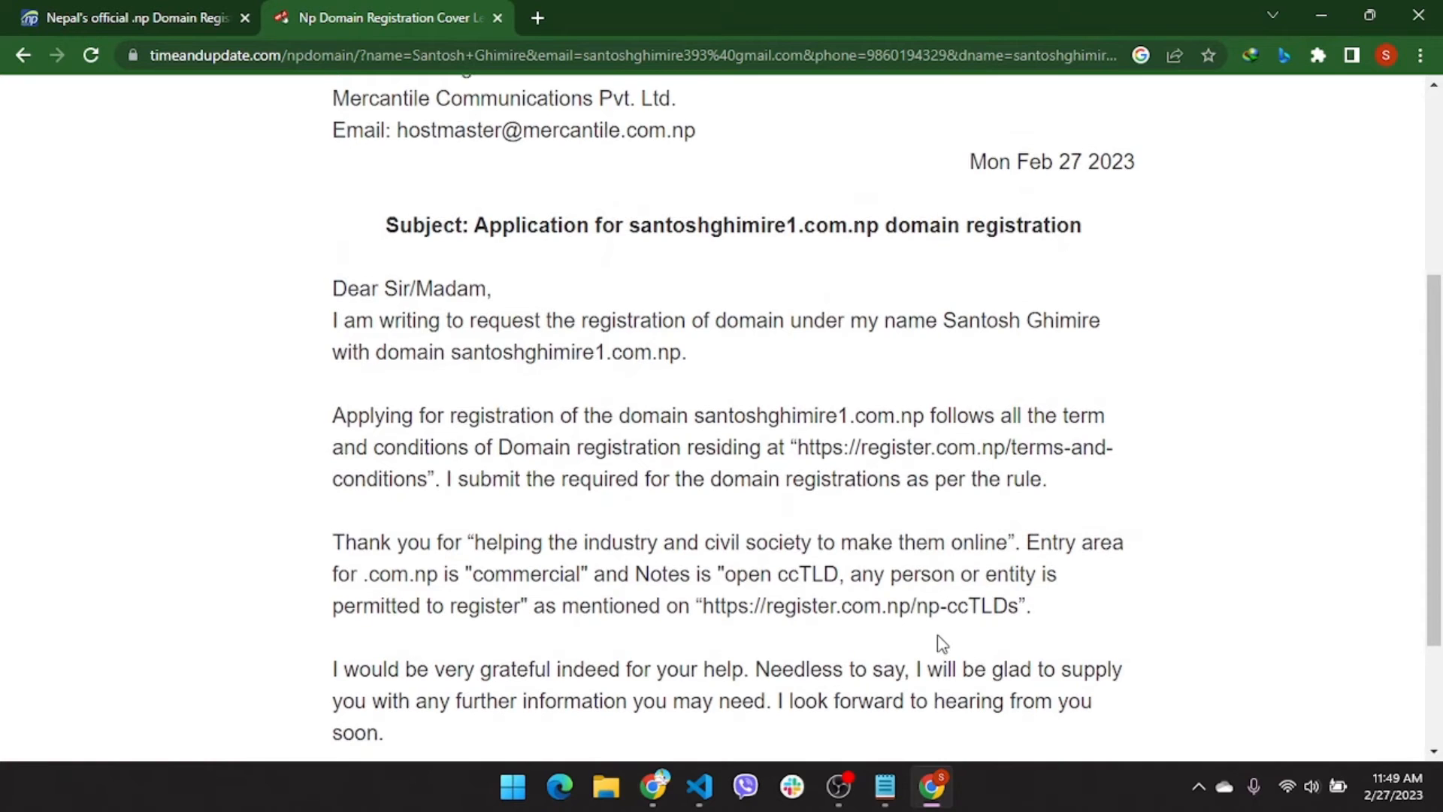
scroll(941, 644, "up", 4)
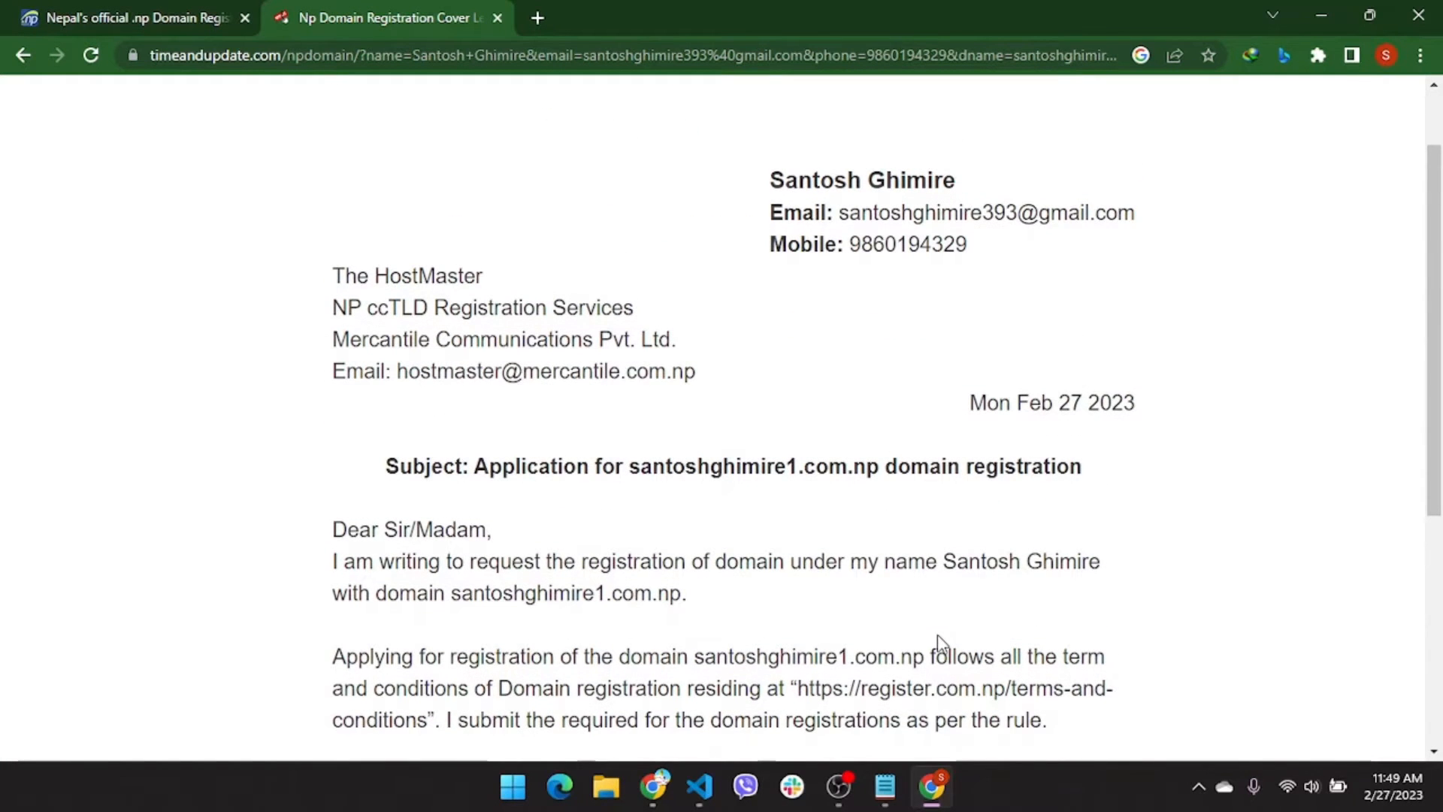
scroll(937, 644, "up", 1)
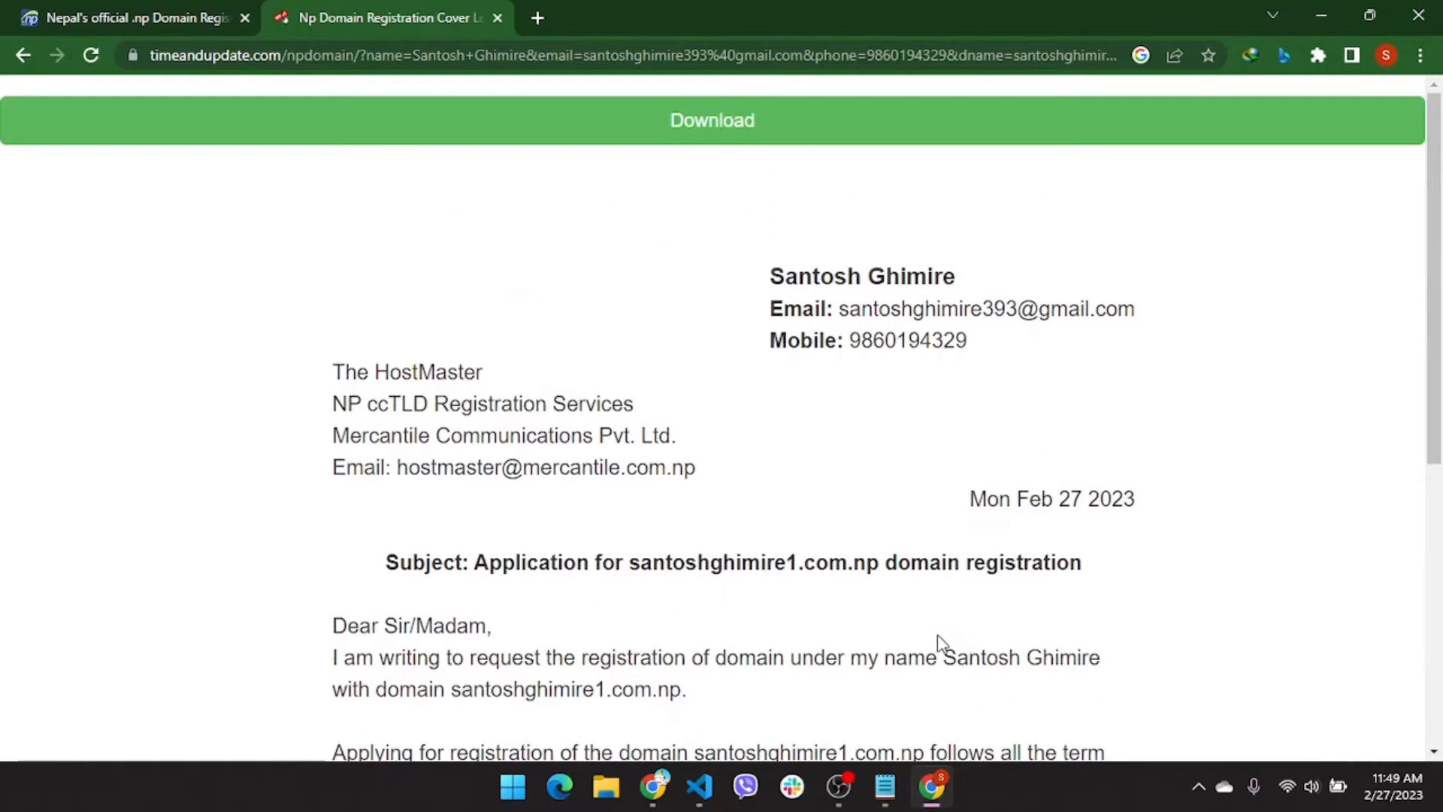
left_click(876, 146)
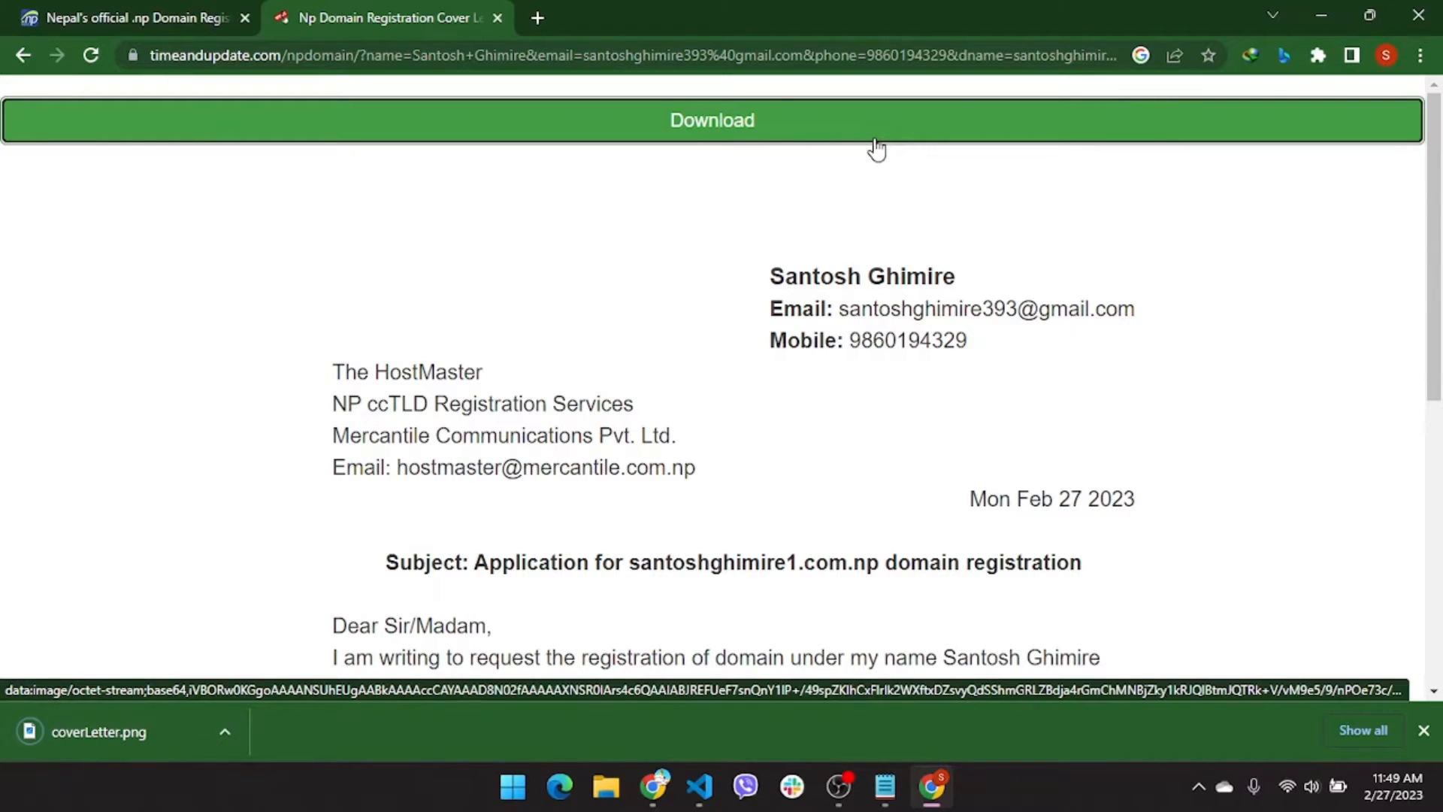
left_click(50, 10)
Attach Downloads/coverLetter.png as the cover letter and save; the site rejects it as not jpg/jpeg under 200 KB
scroll(526, 443, "down", 5)
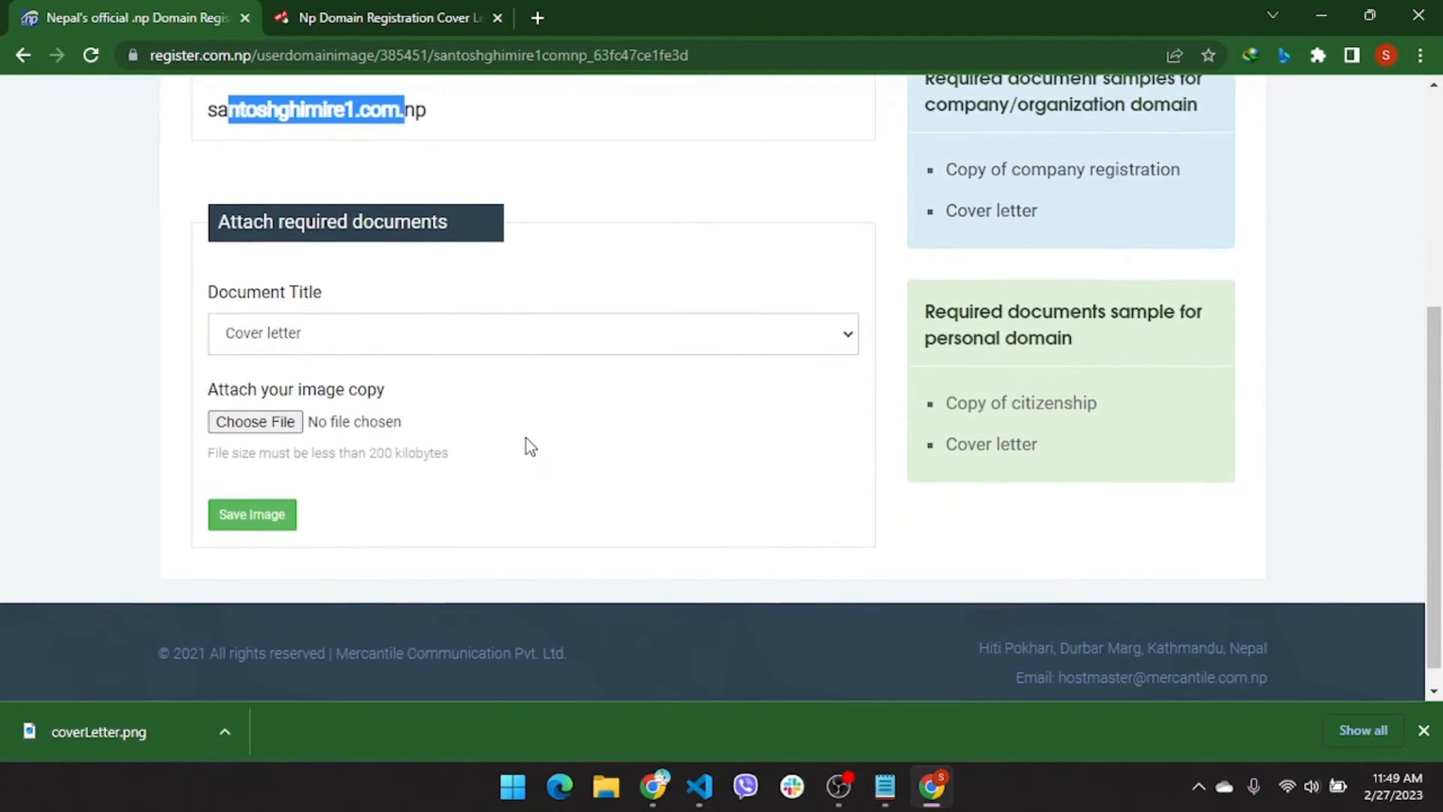
left_click(251, 422)
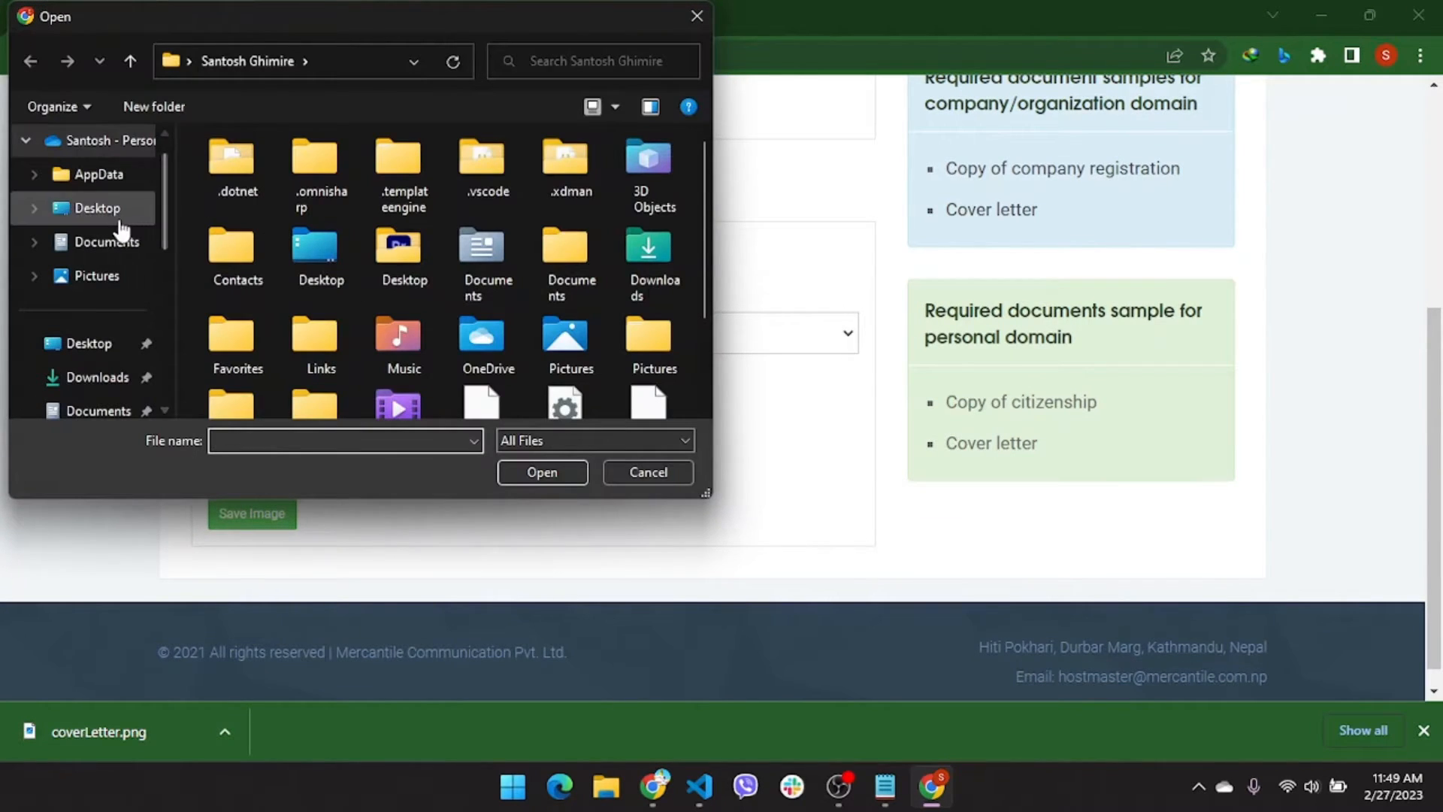
left_click(98, 377)
left_click(224, 203)
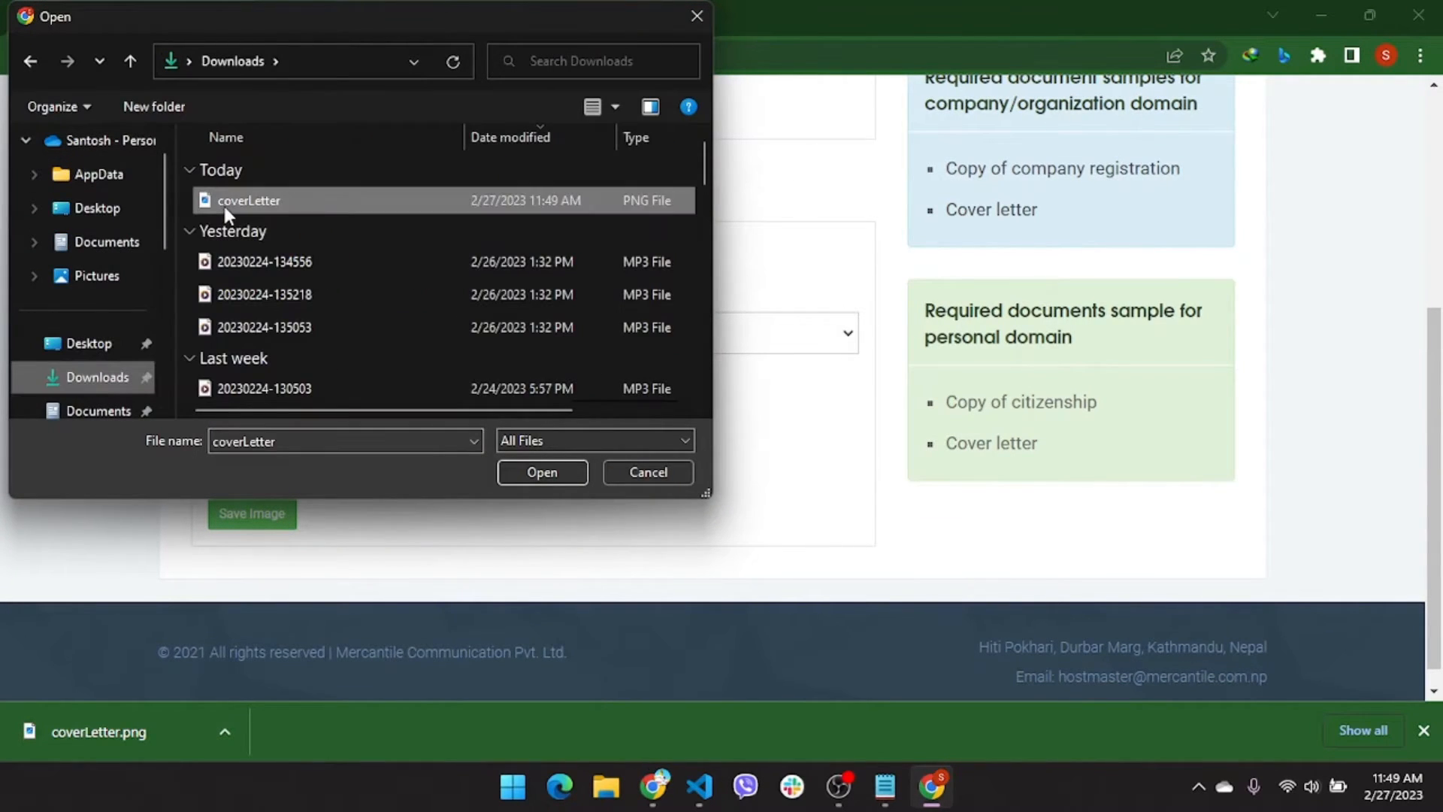
left_click(532, 472)
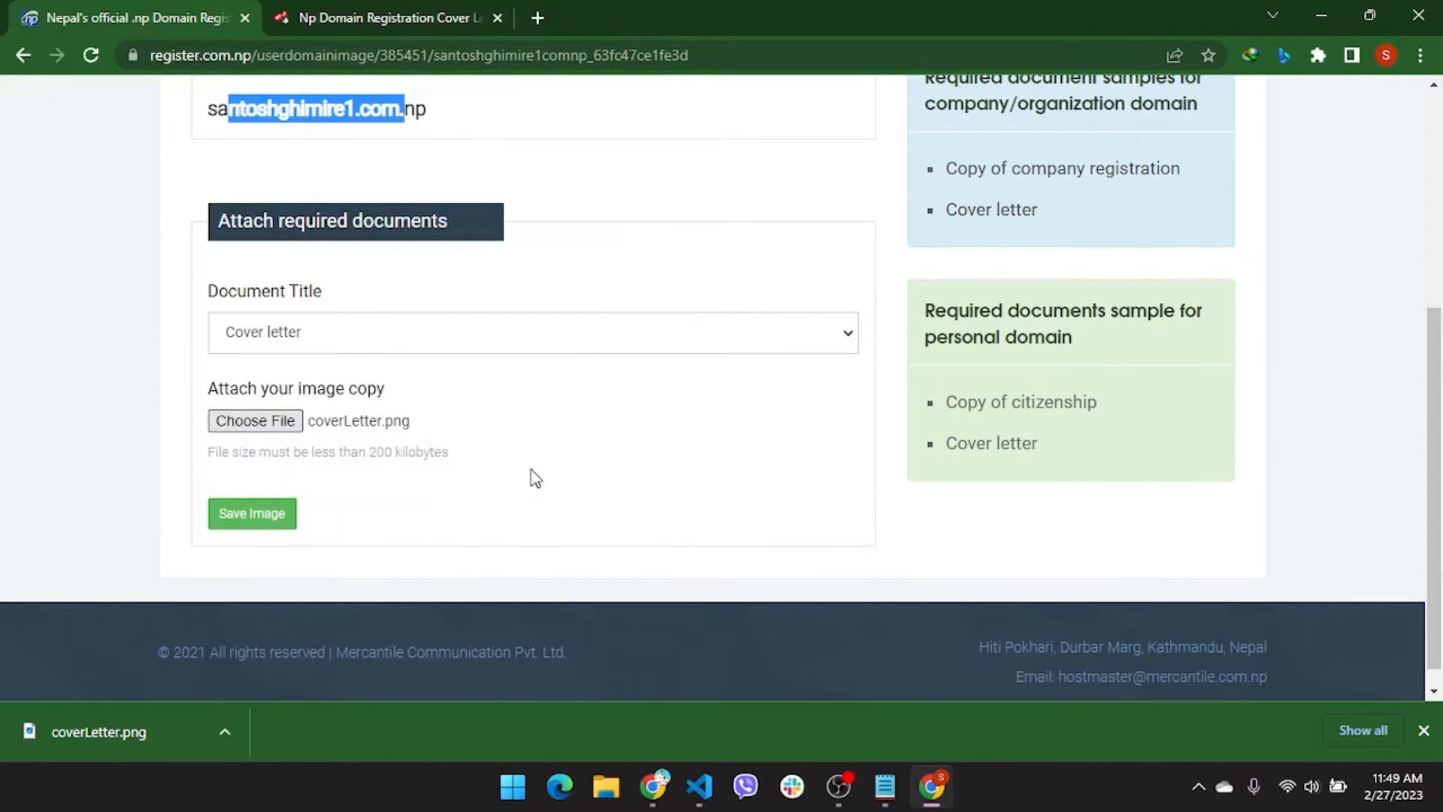
left_click(240, 514)
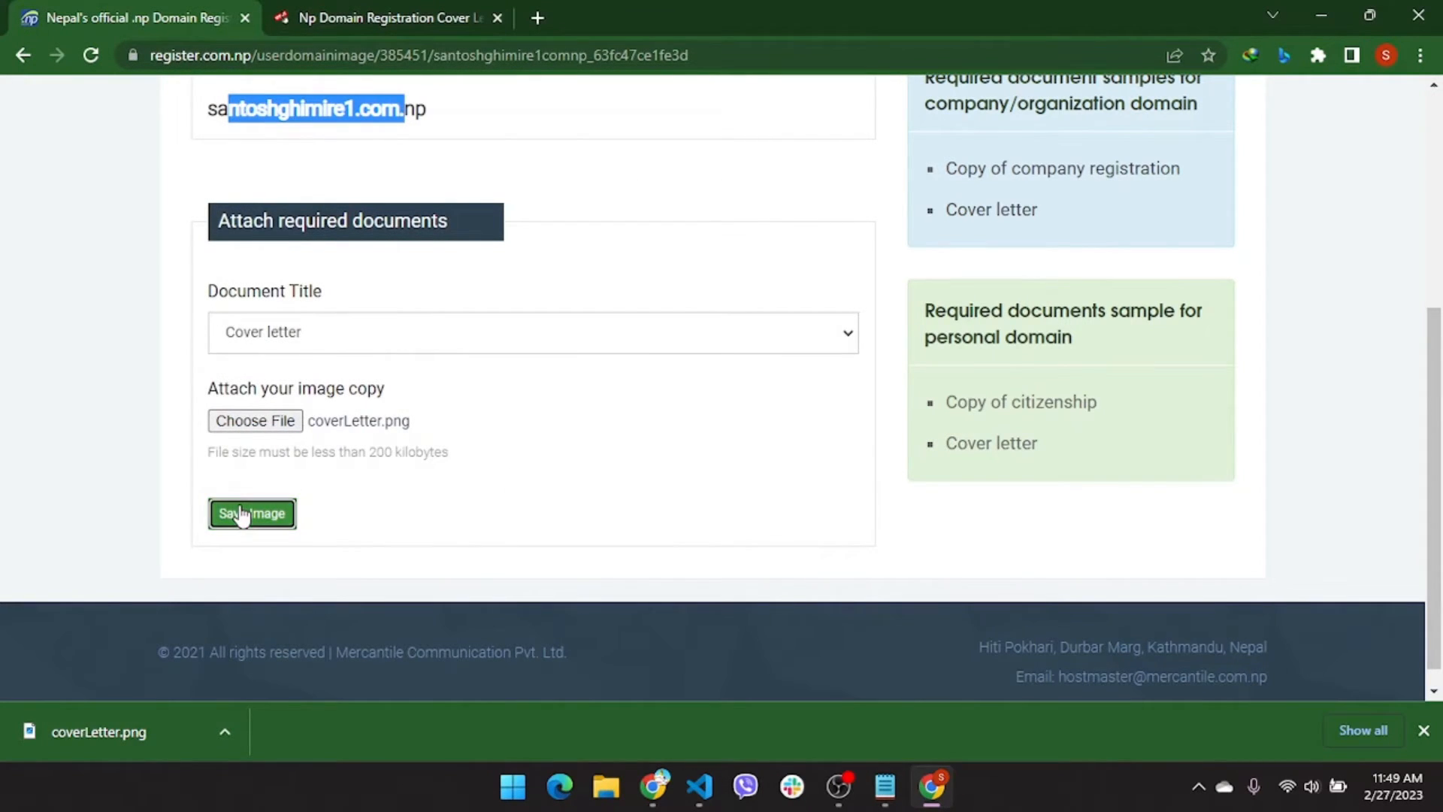
scroll(546, 463, "down", 1)
scroll(546, 464, "down", 3)
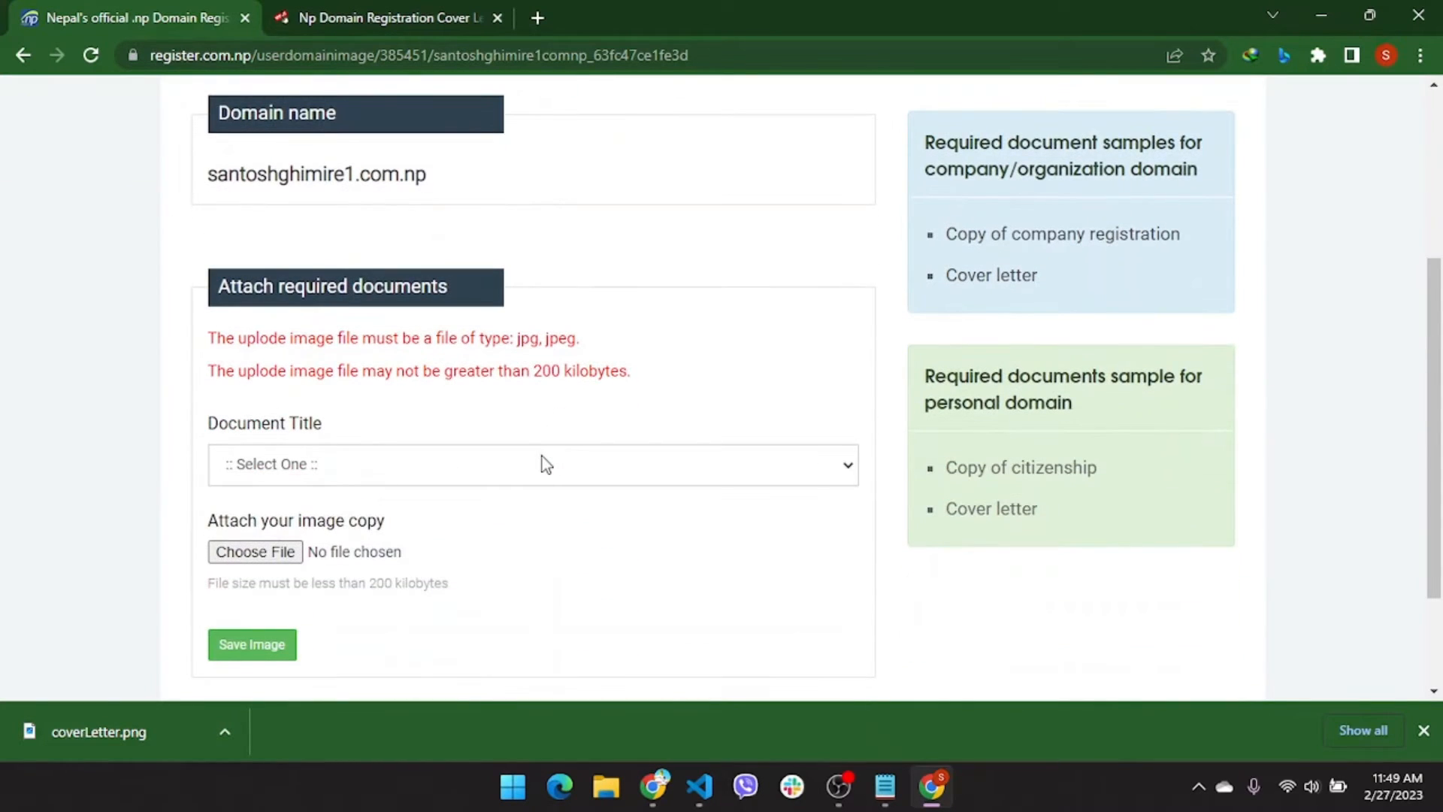
left_click_drag(575, 346, 512, 342)
left_click(588, 348)
left_click(1424, 730)
Go to convert.io in a new tab and open its Image Converter
left_click(538, 16)
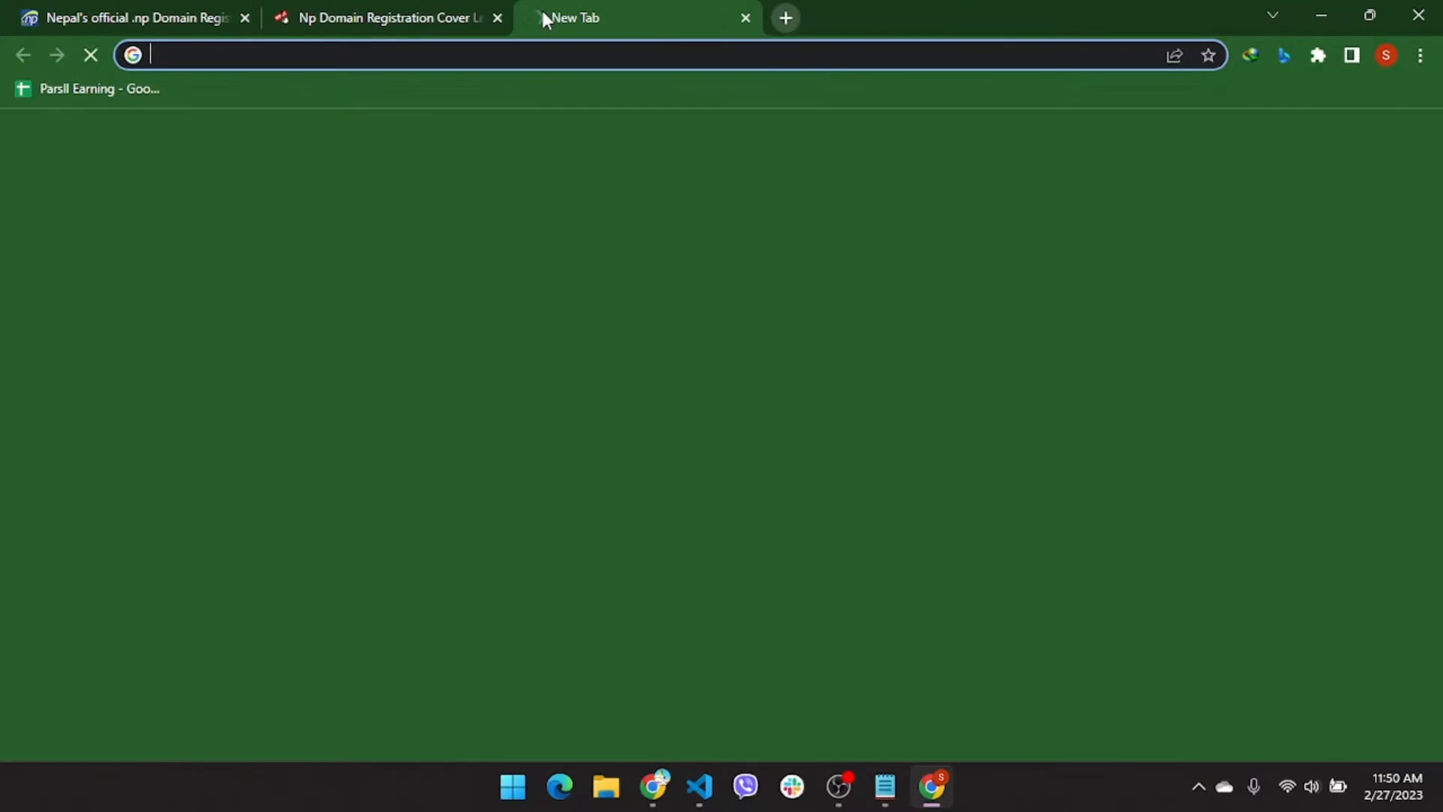
type("con")
key("BackSpace")
type("v")
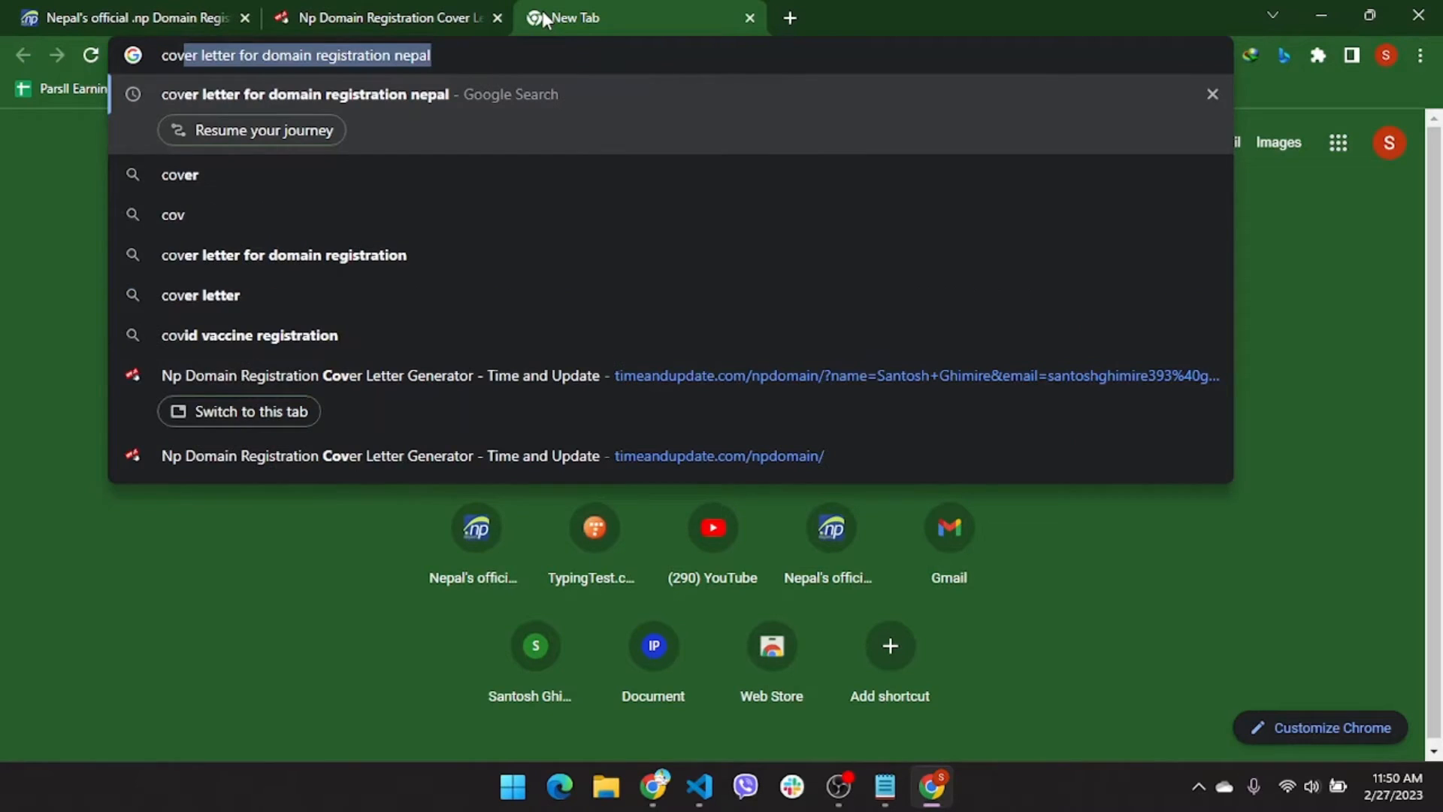
key("BackSpace")
key("BackSpace")
type("nvert")
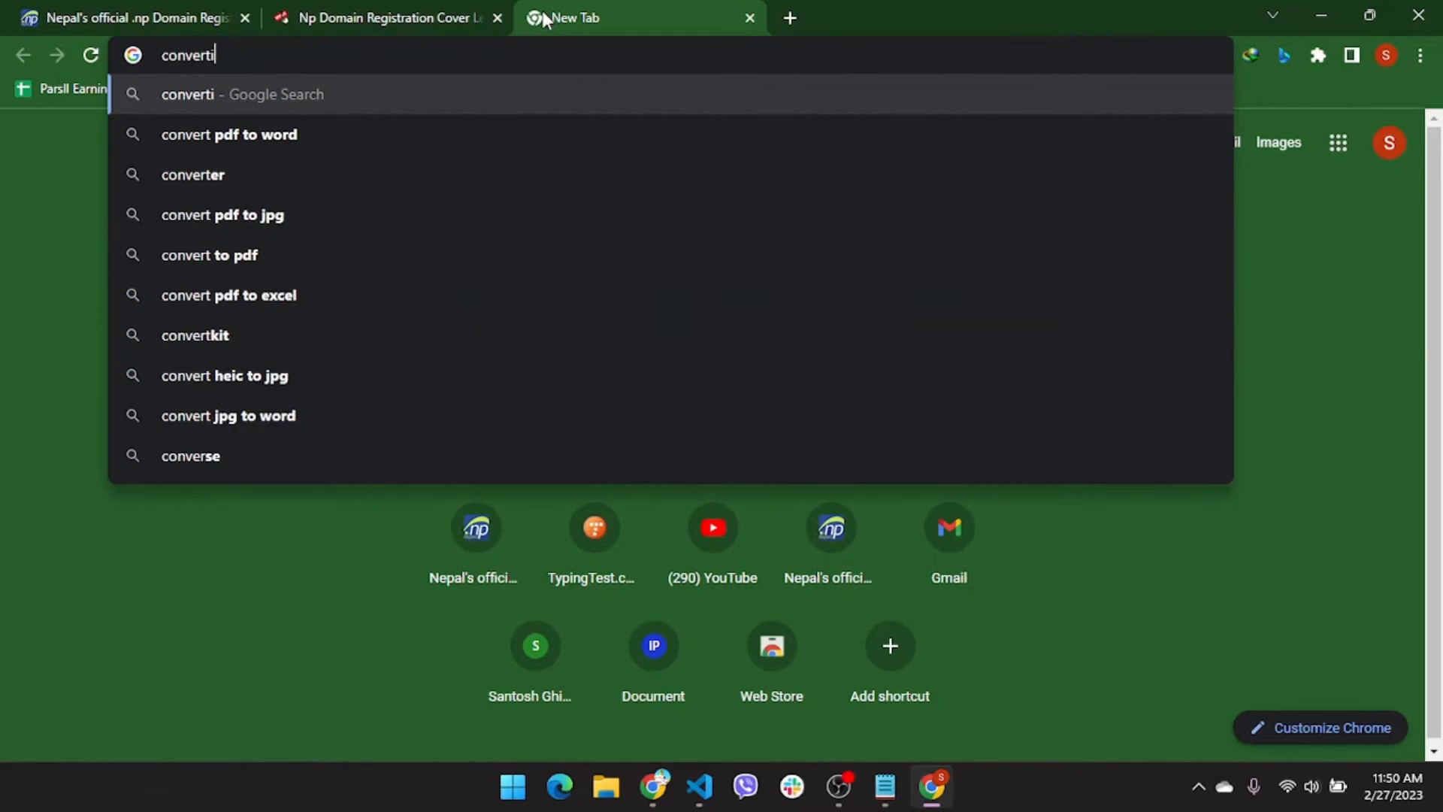
type(".")
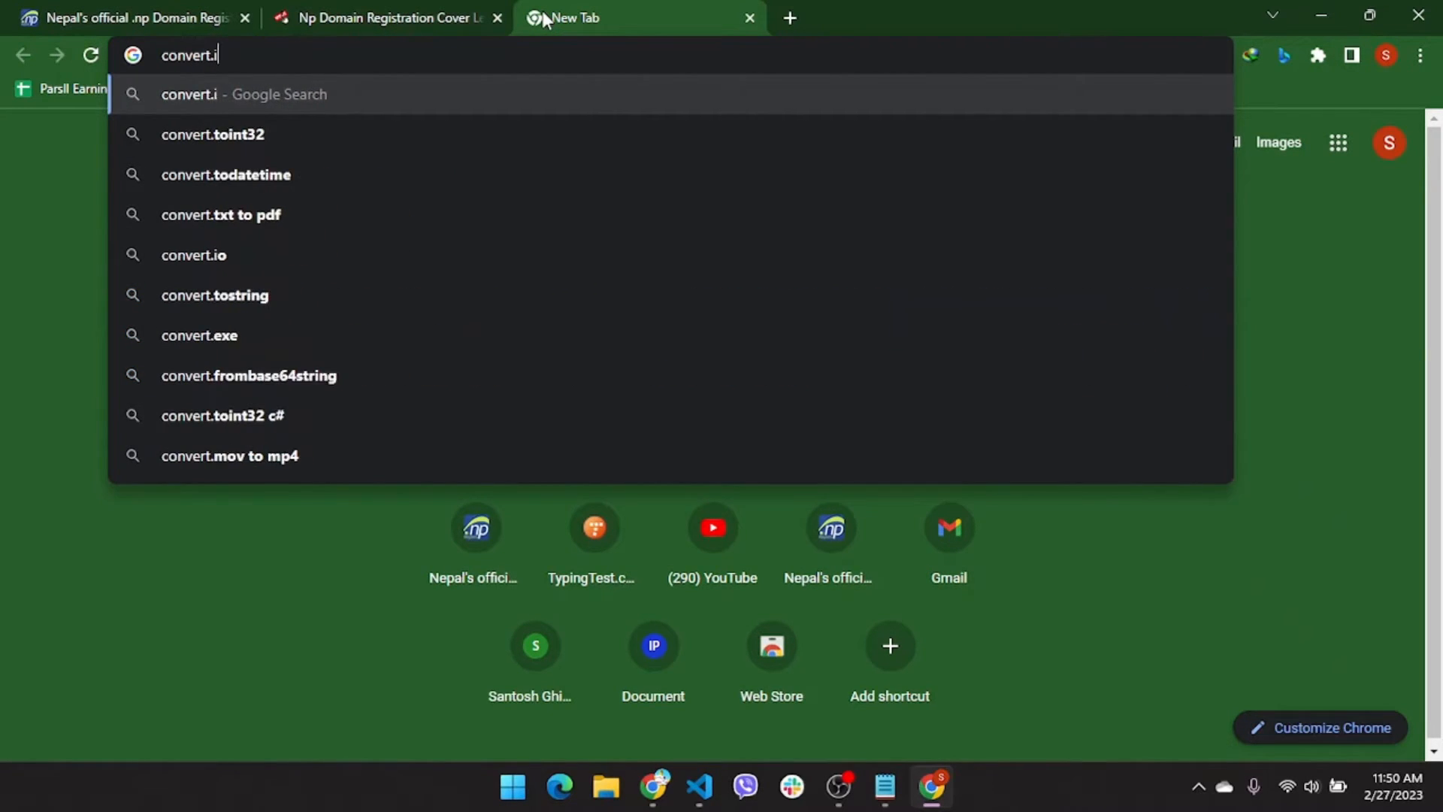
type("io")
key("Return")
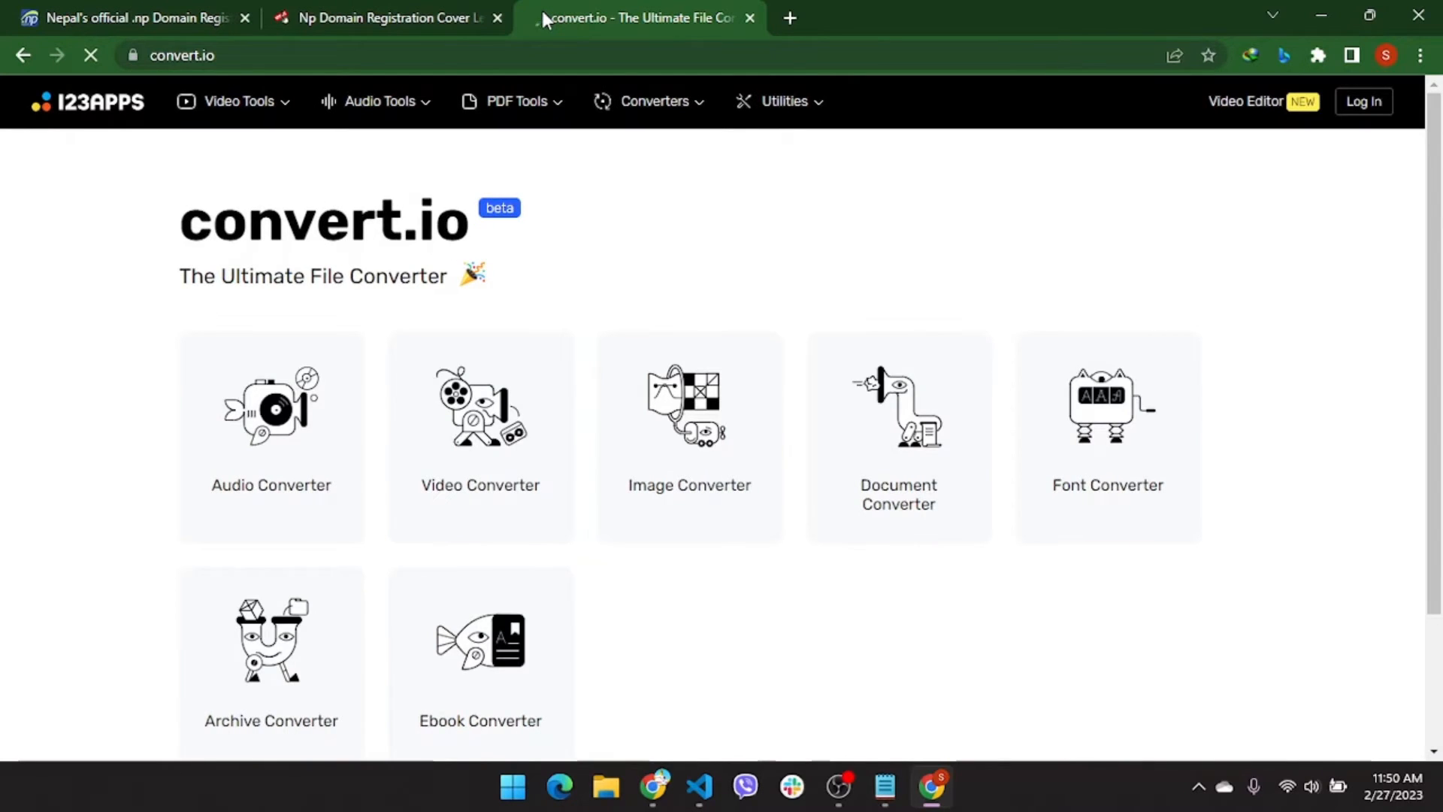
mouse_move(517, 101)
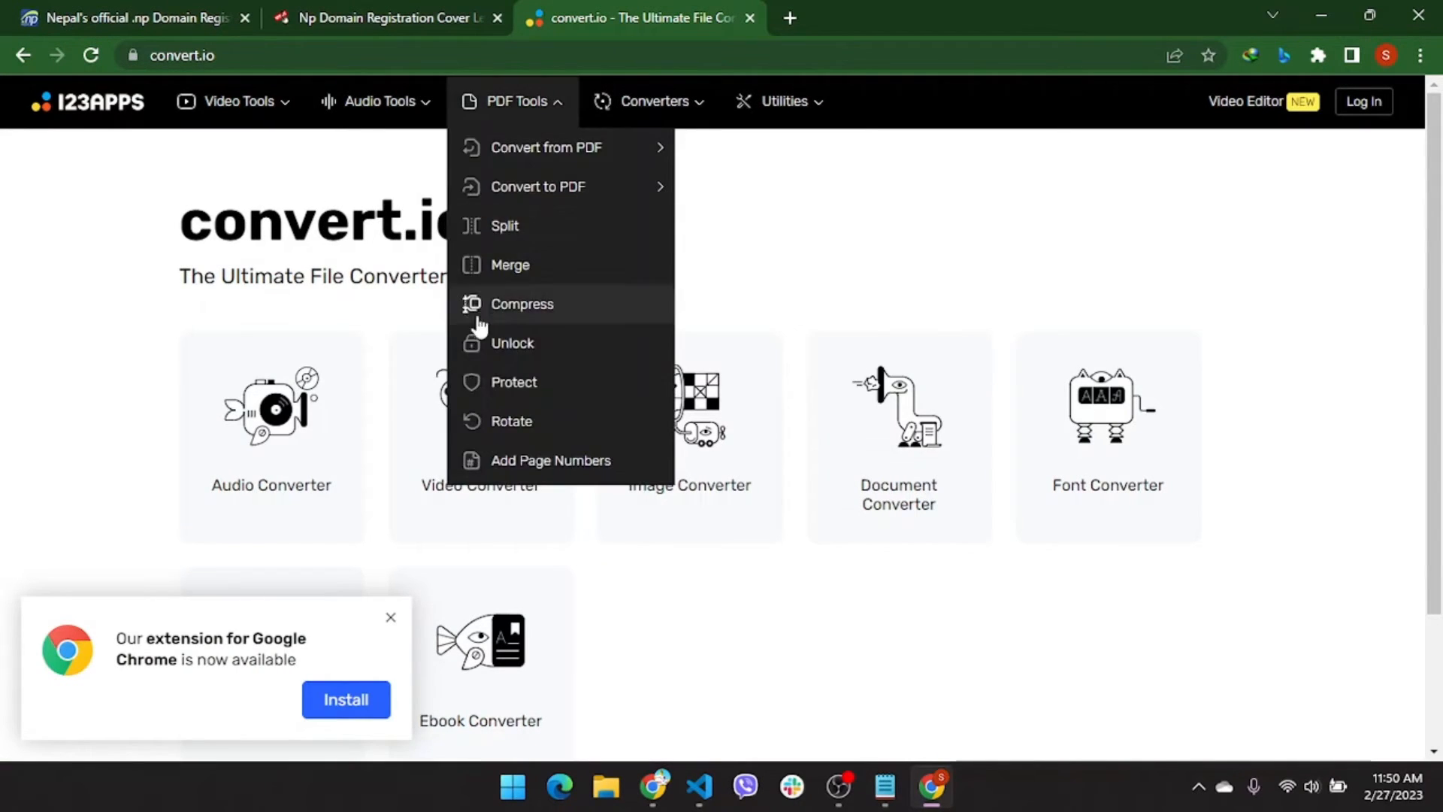
left_click(726, 472)
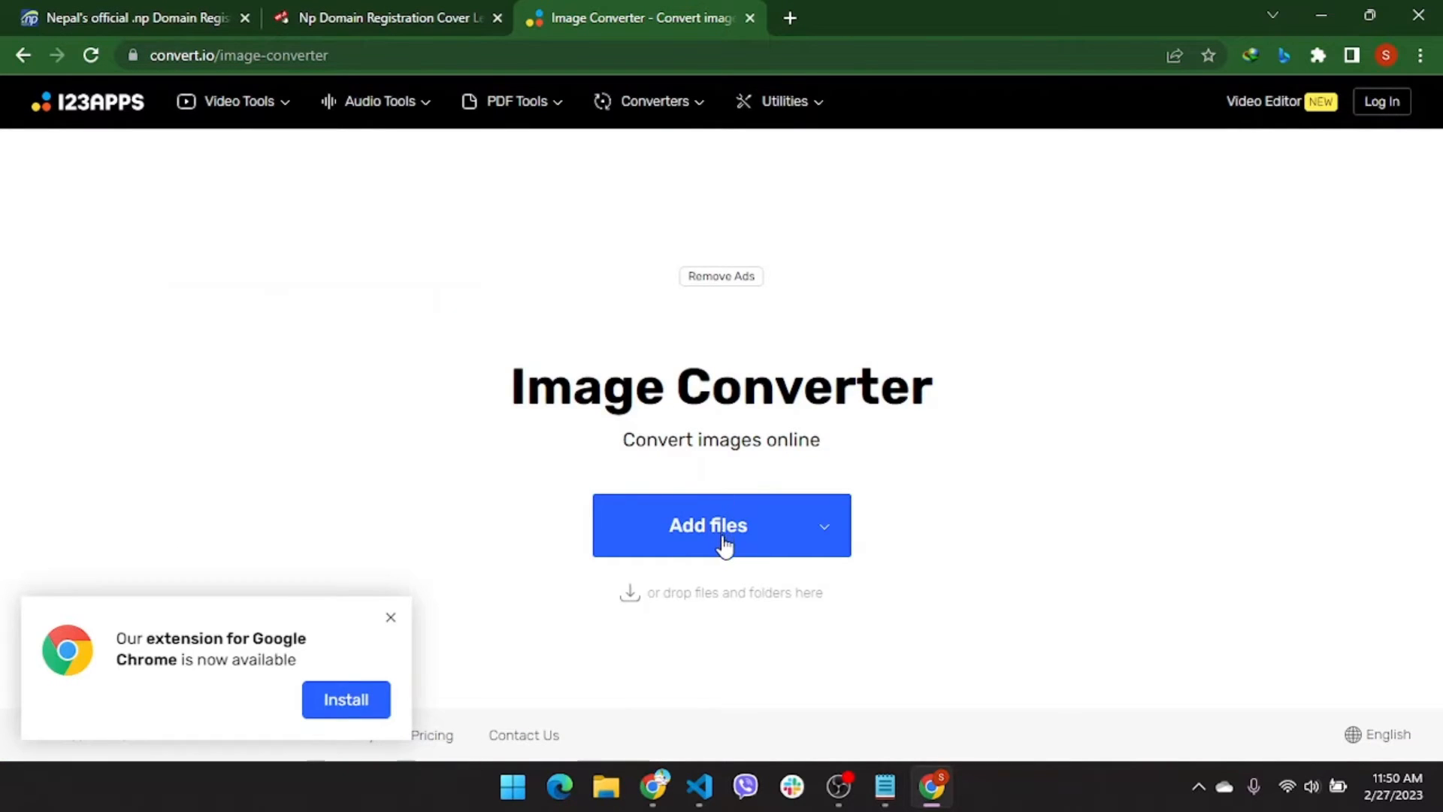
Add coverLetter.png, convert it to JPG, and download the converted file
left_click(721, 534)
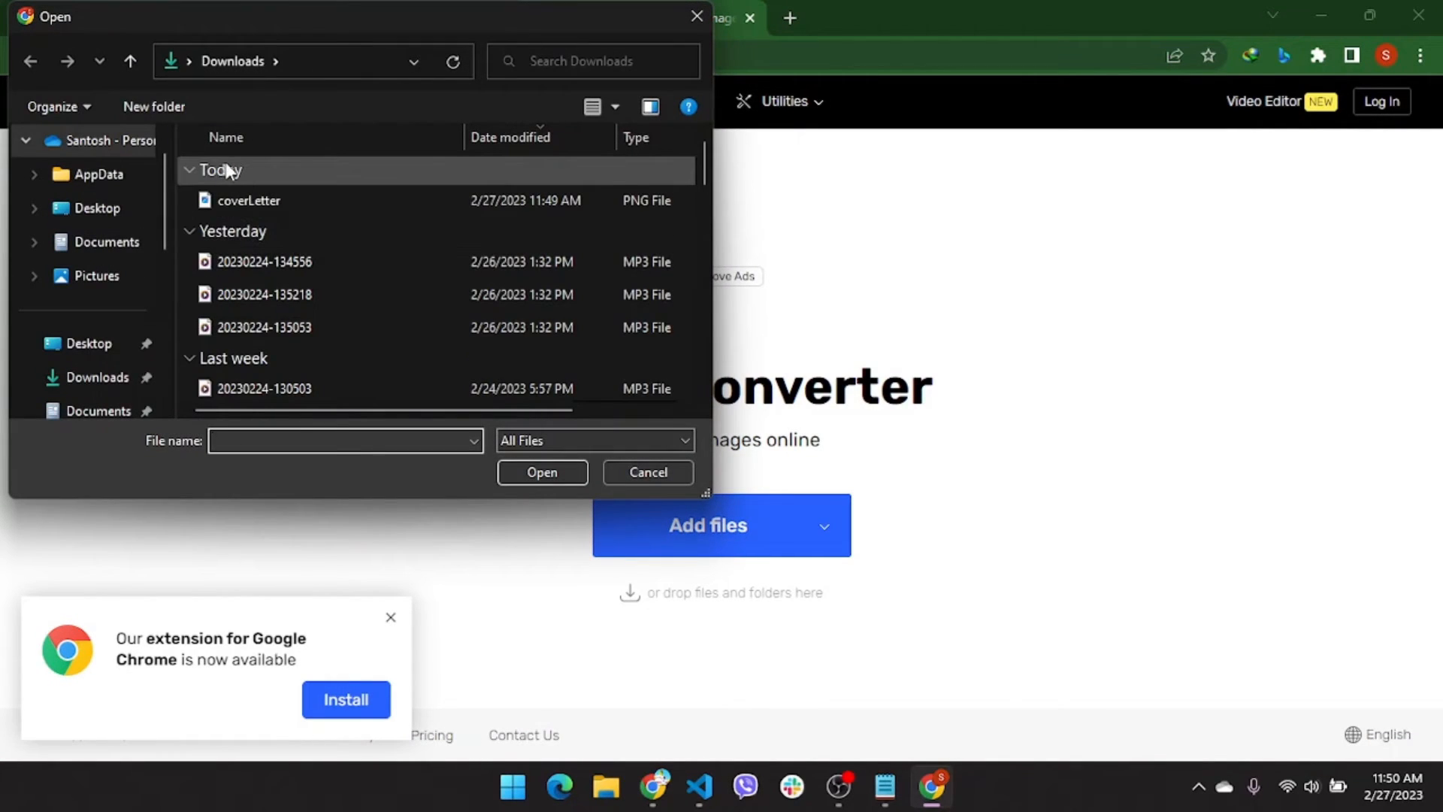
left_click(246, 196)
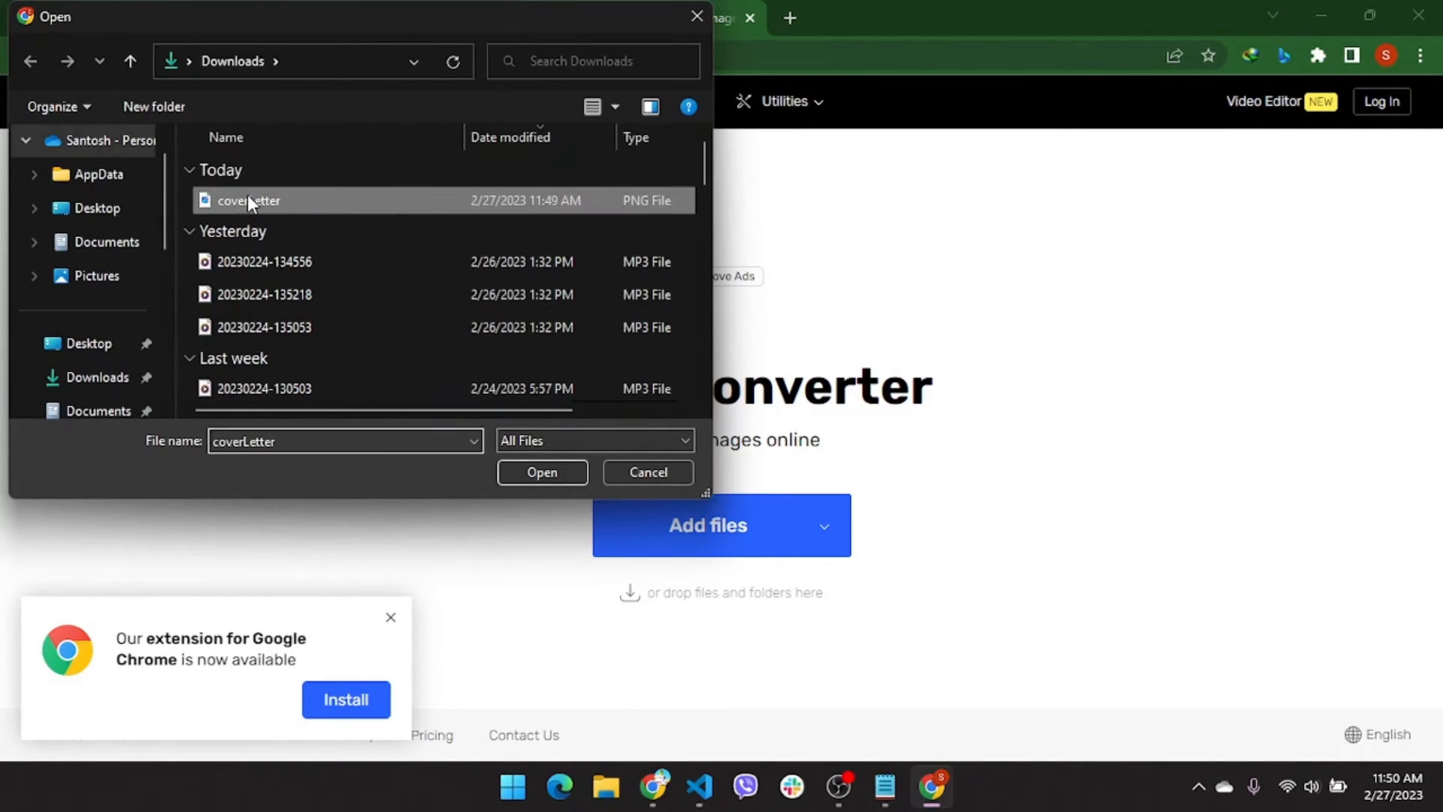
left_click(541, 471)
scroll(696, 506, "down", 1)
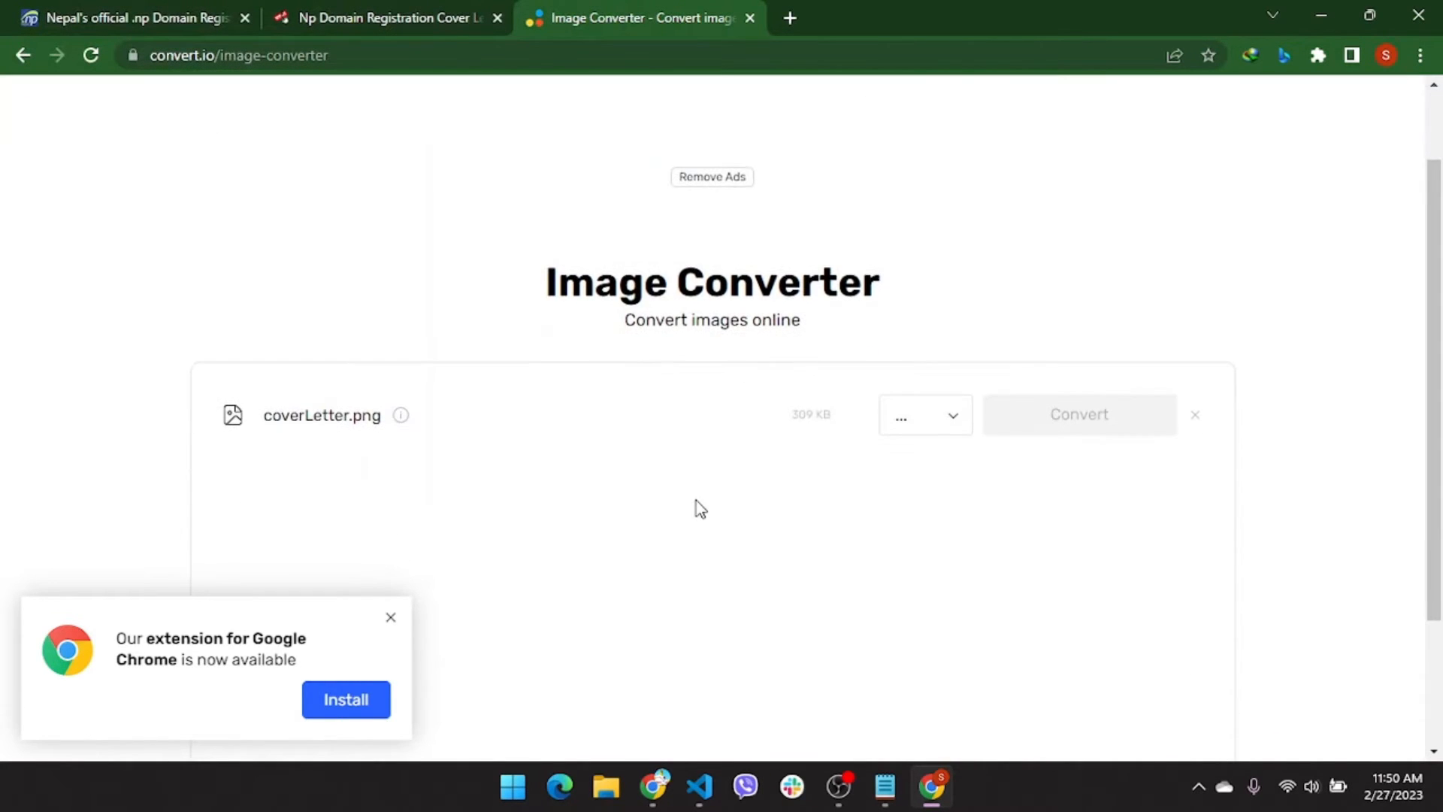
left_click(956, 430)
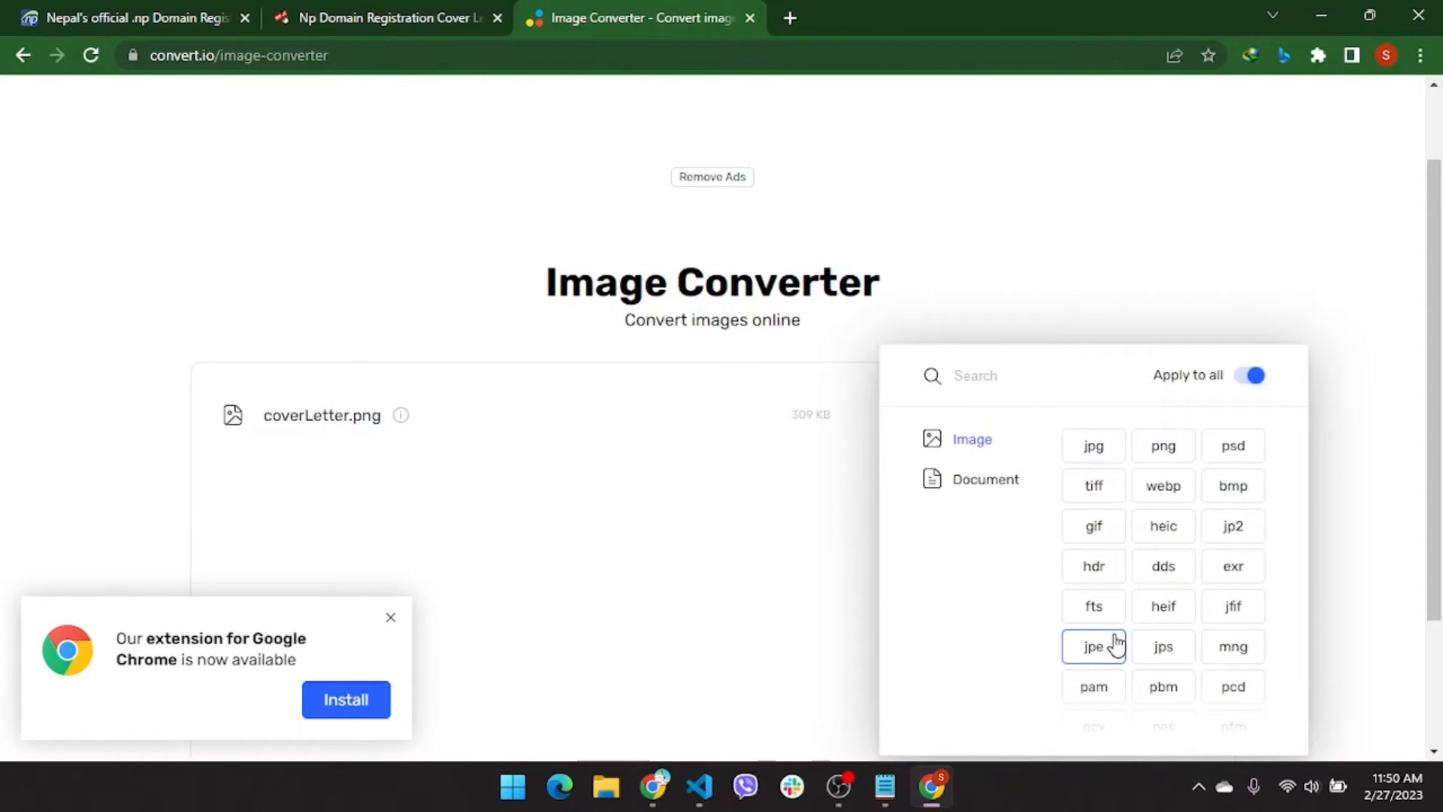
left_click(1096, 445)
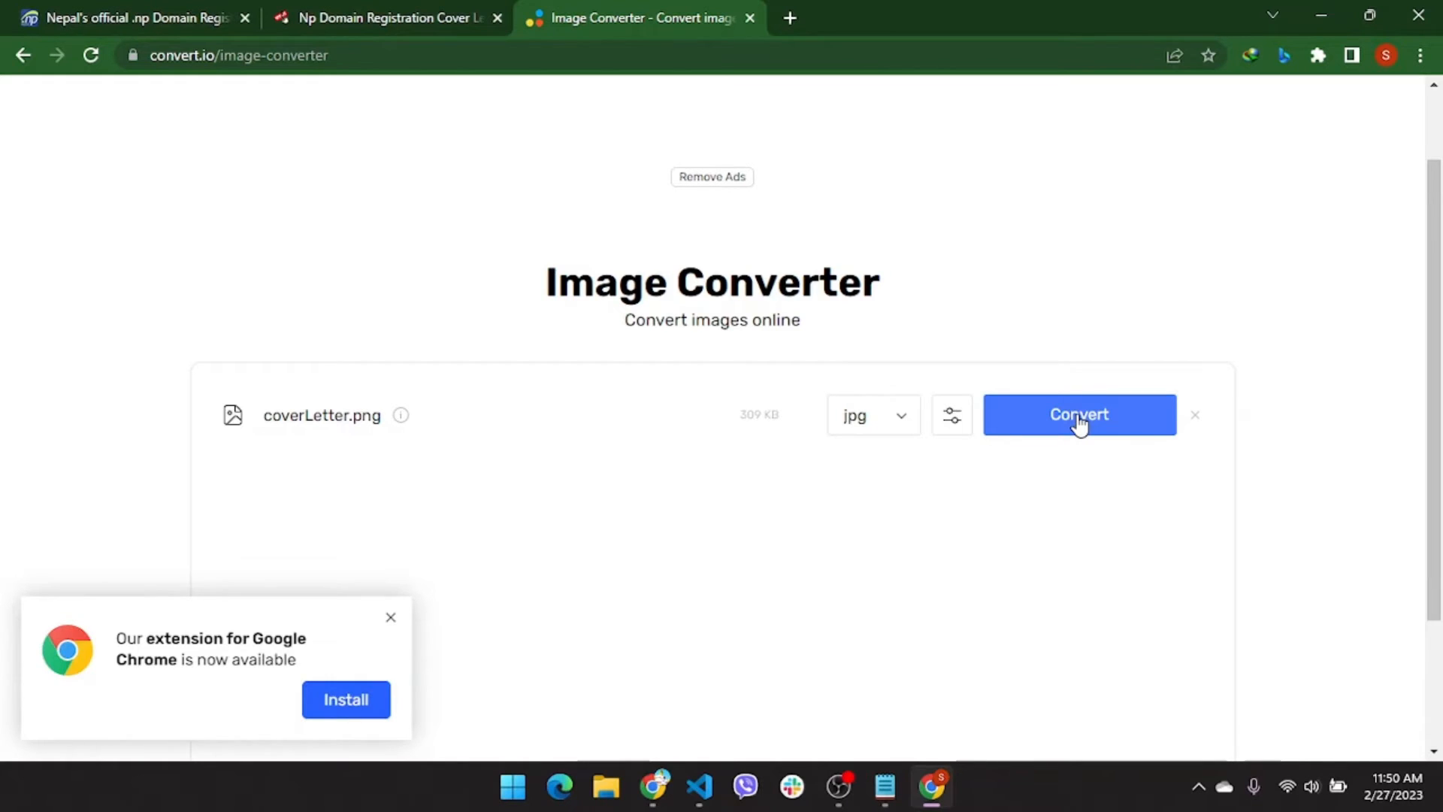
left_click(1079, 418)
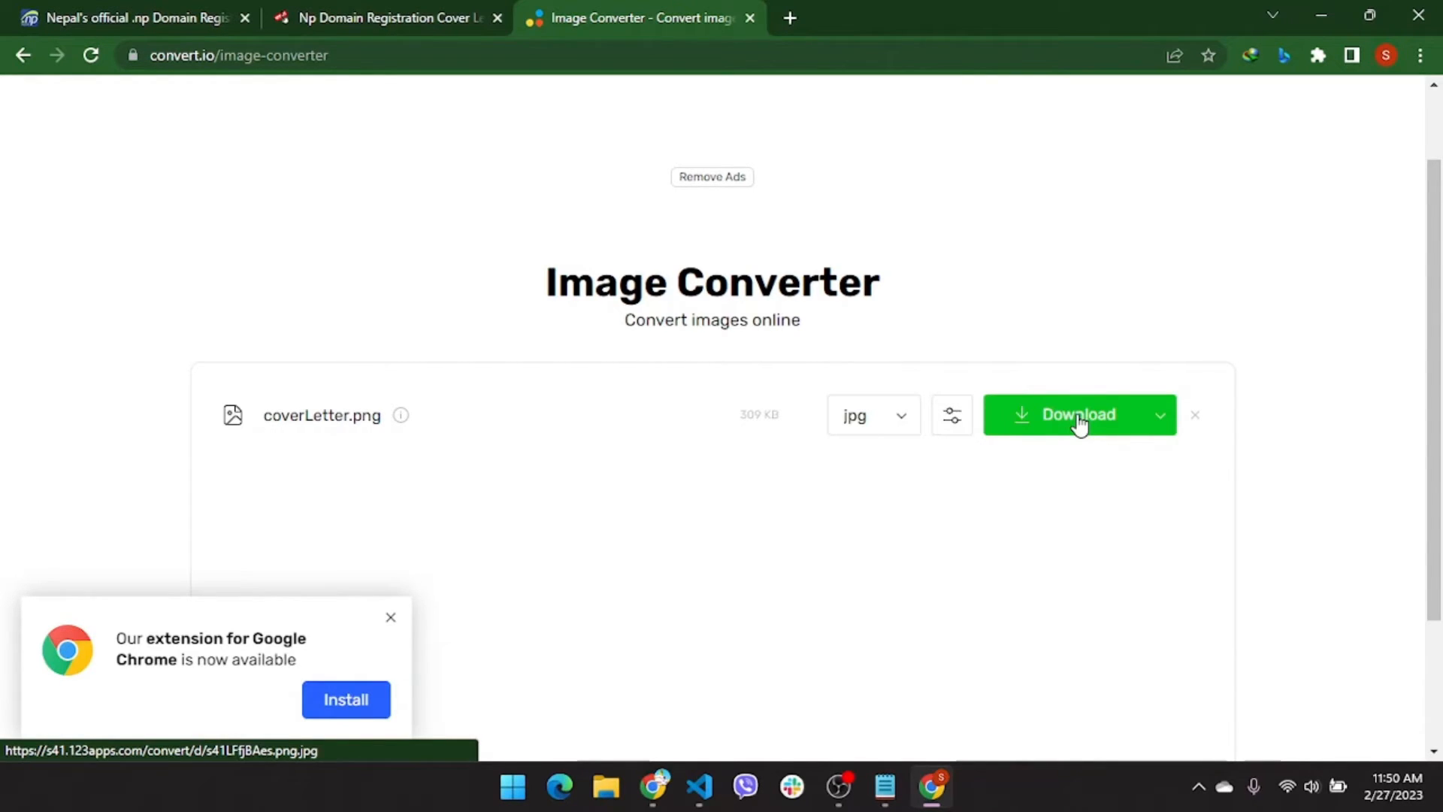
left_click(1080, 418)
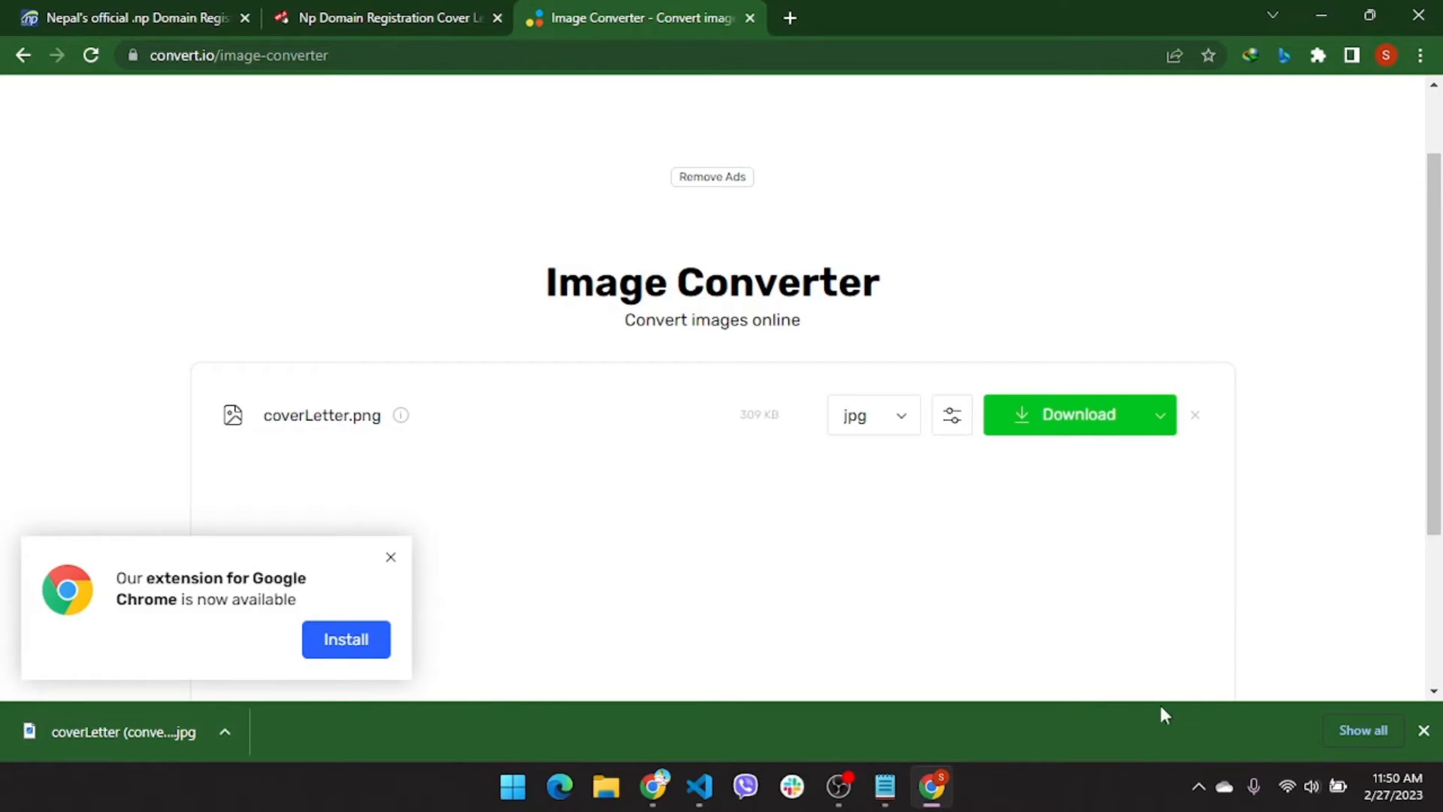
left_click(1423, 730)
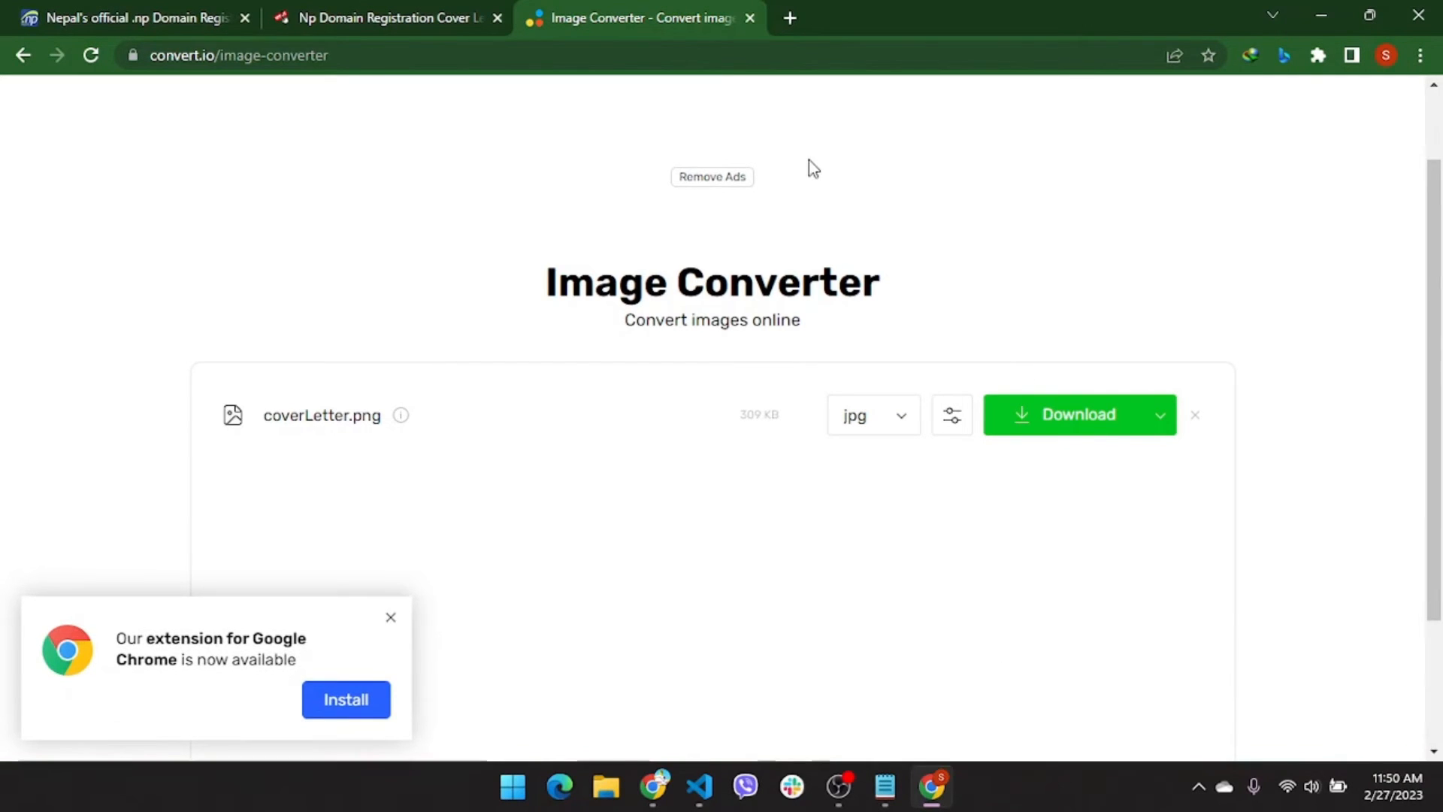
left_click(784, 17)
Search for 'image compressor' and open the imagecompressor.com site
left_click(662, 52)
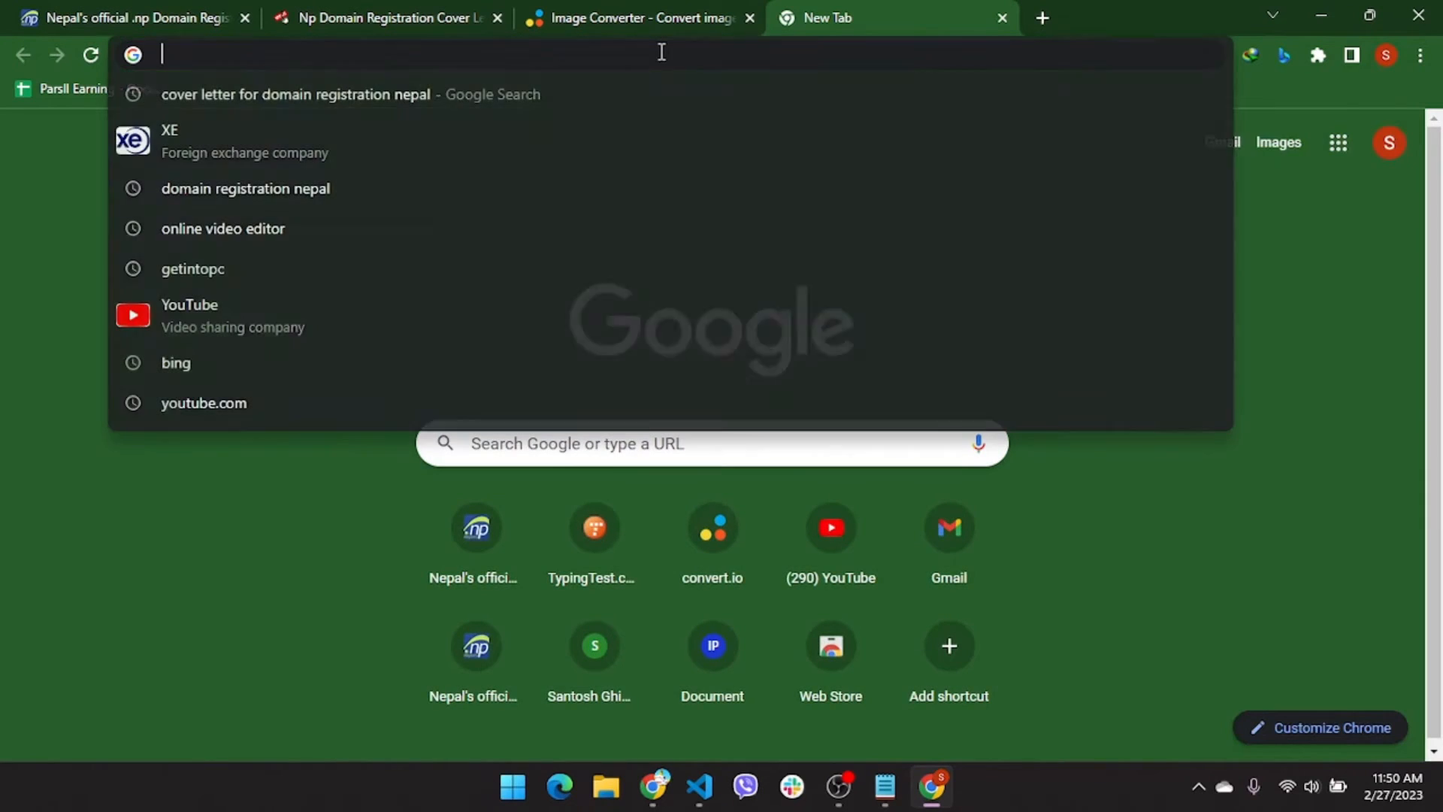
type("image compresso")
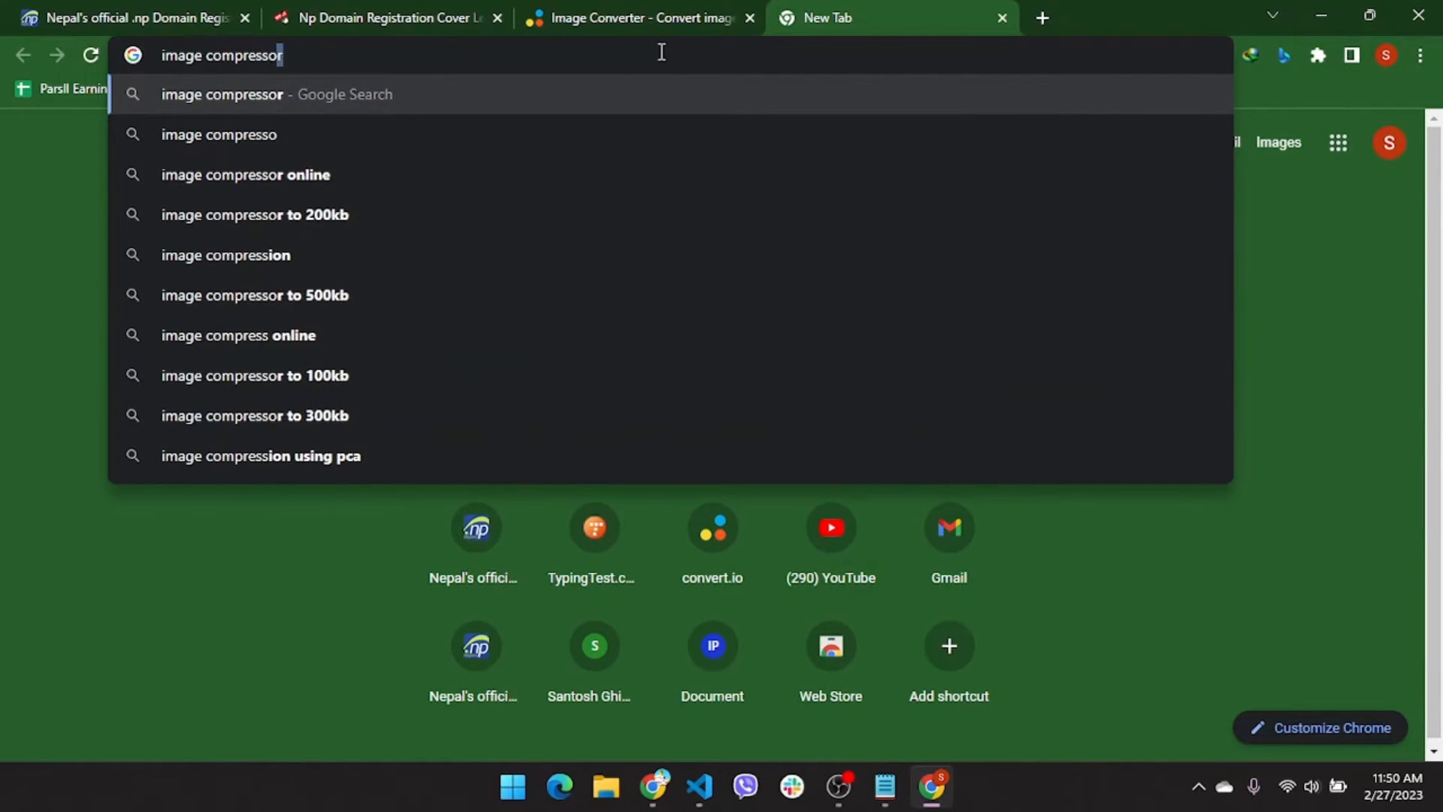
key("Return")
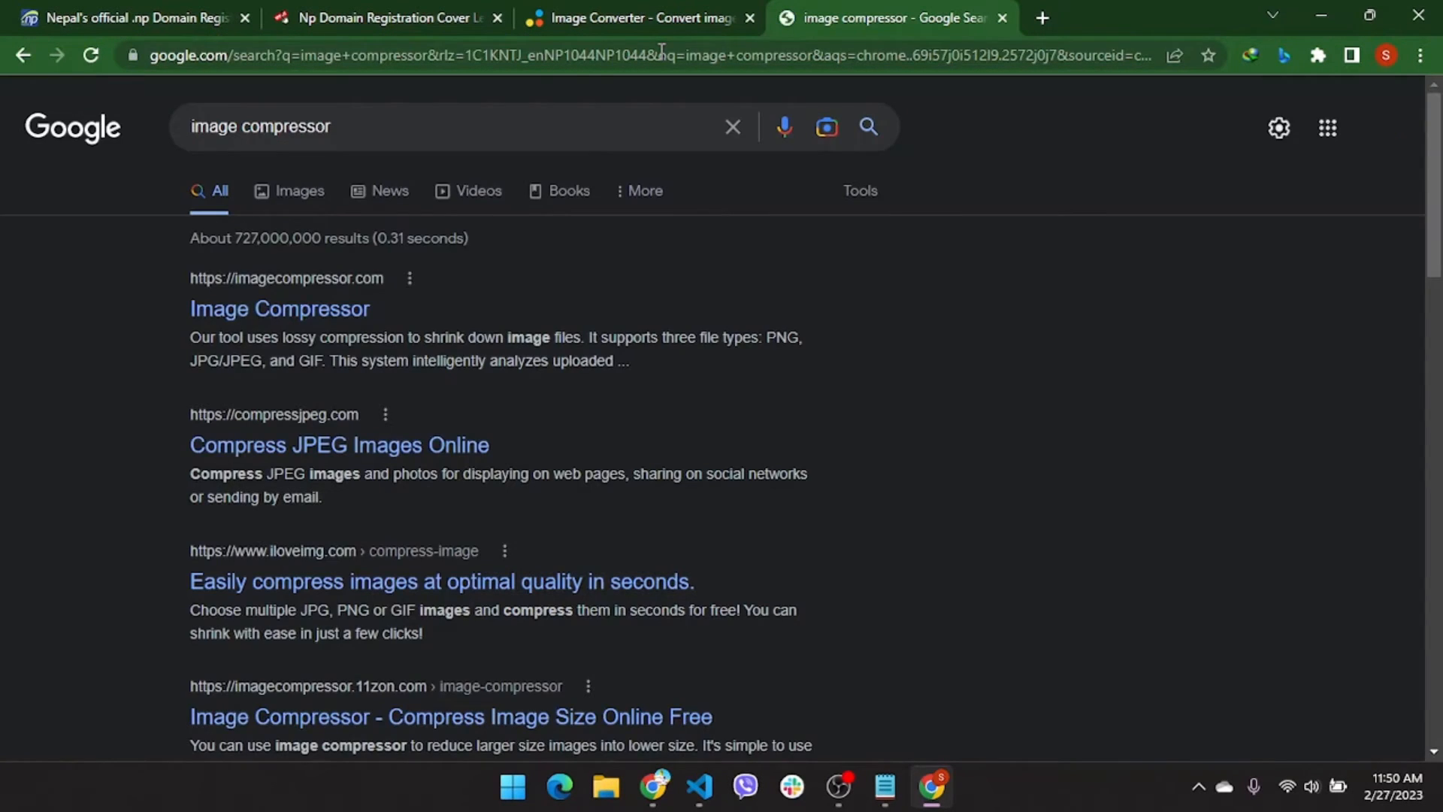
left_click(306, 311)
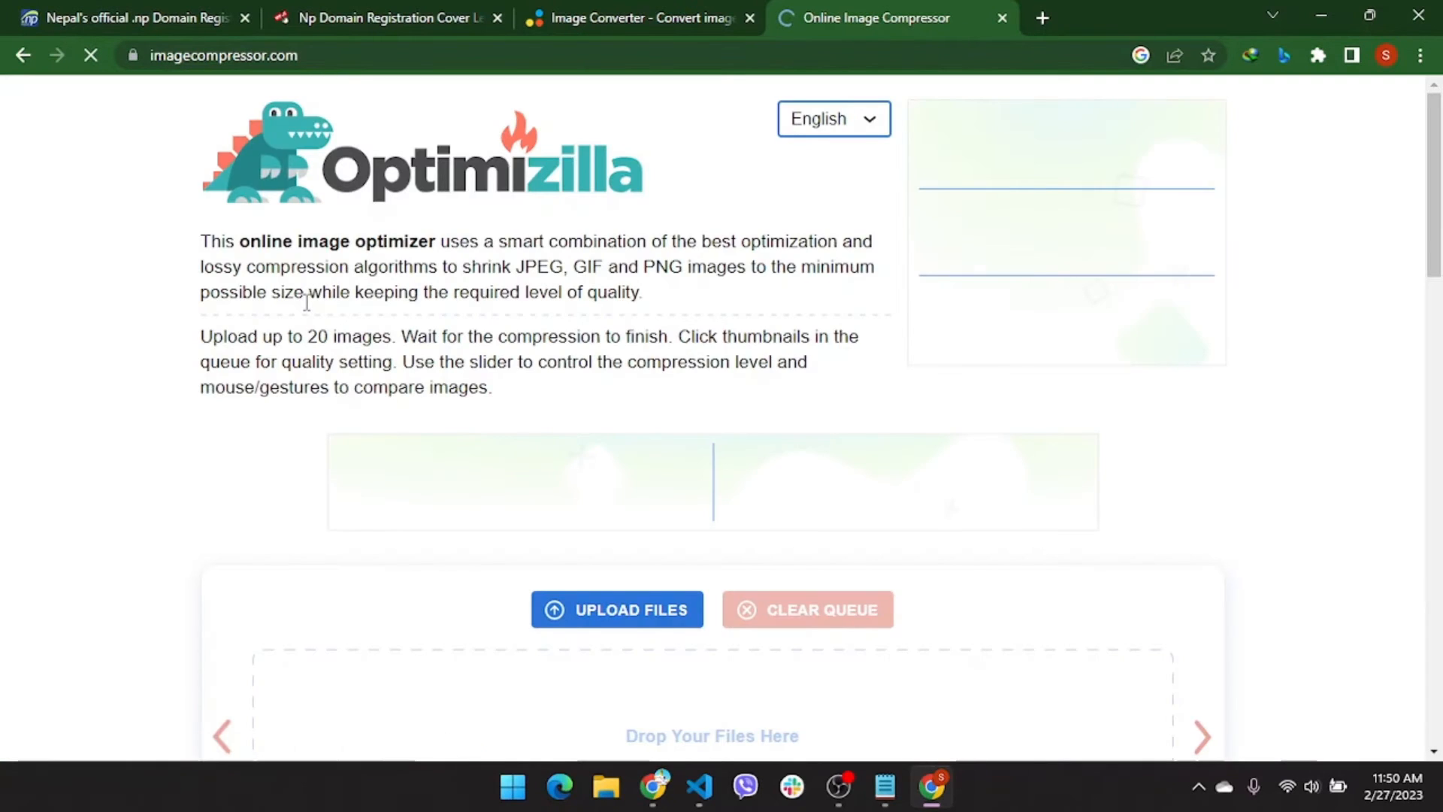
Compress coverLetter (convert.io).jpg to 157 KB, download it, and return to register.com.np
left_click(553, 616)
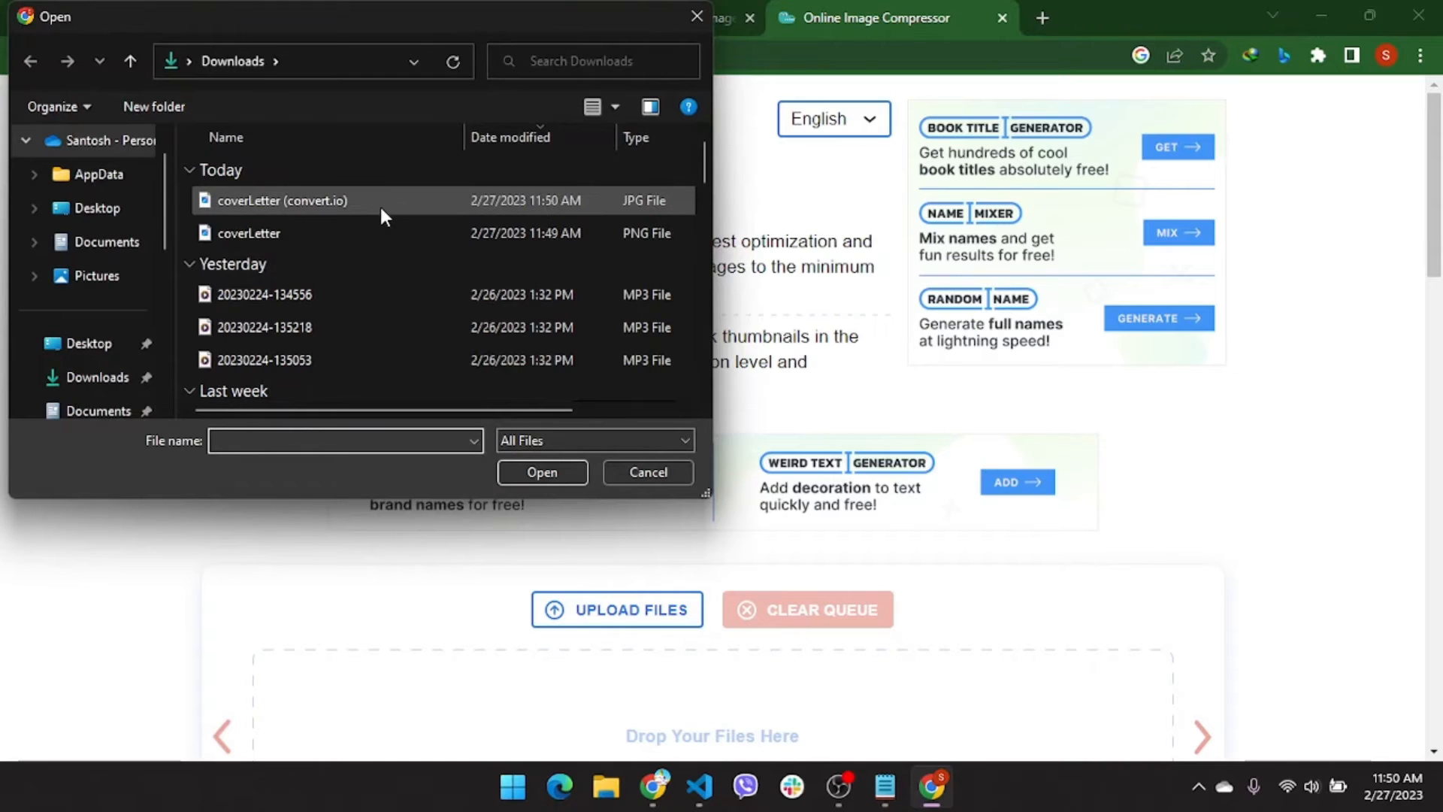
left_click(381, 206)
left_click(553, 482)
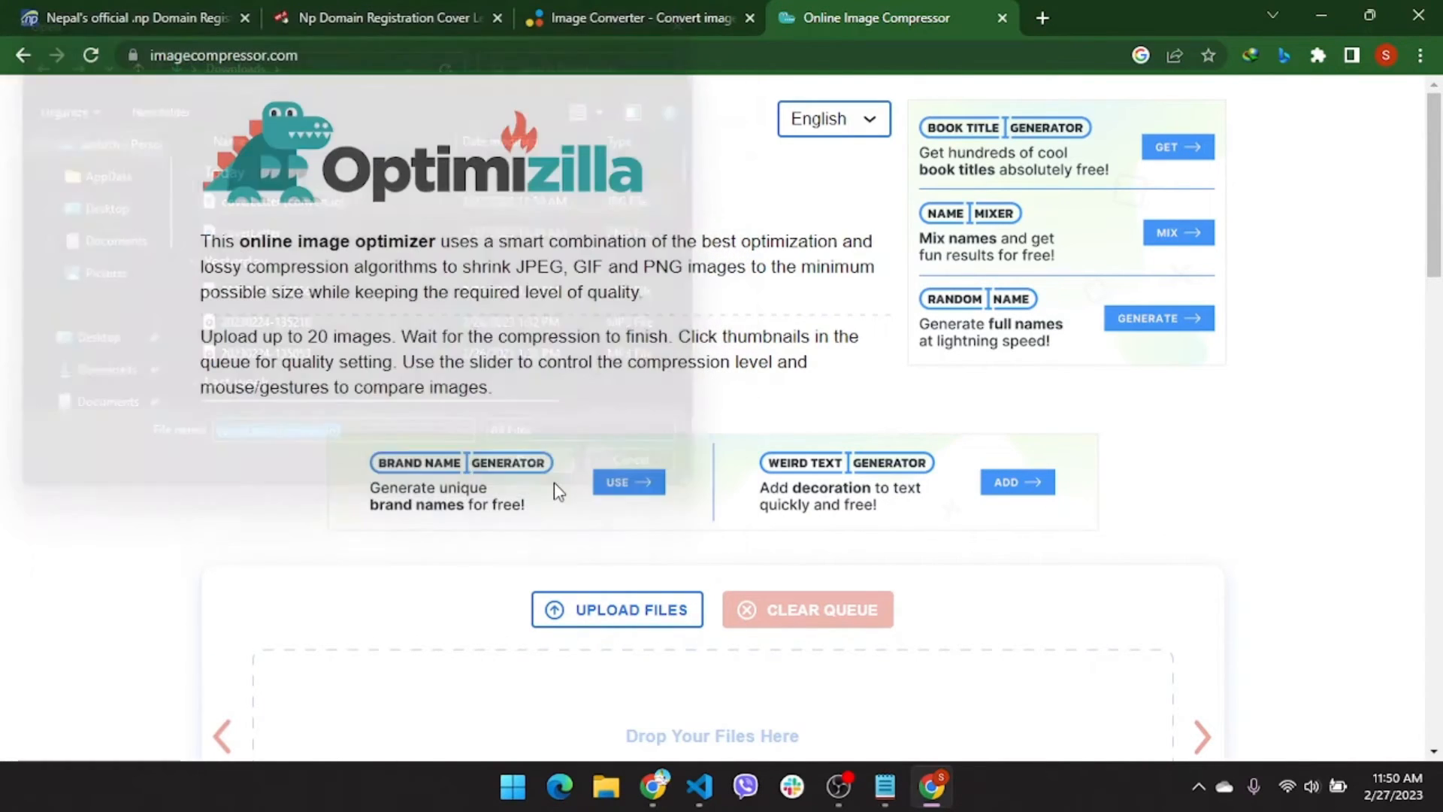
scroll(709, 532, "down", 3)
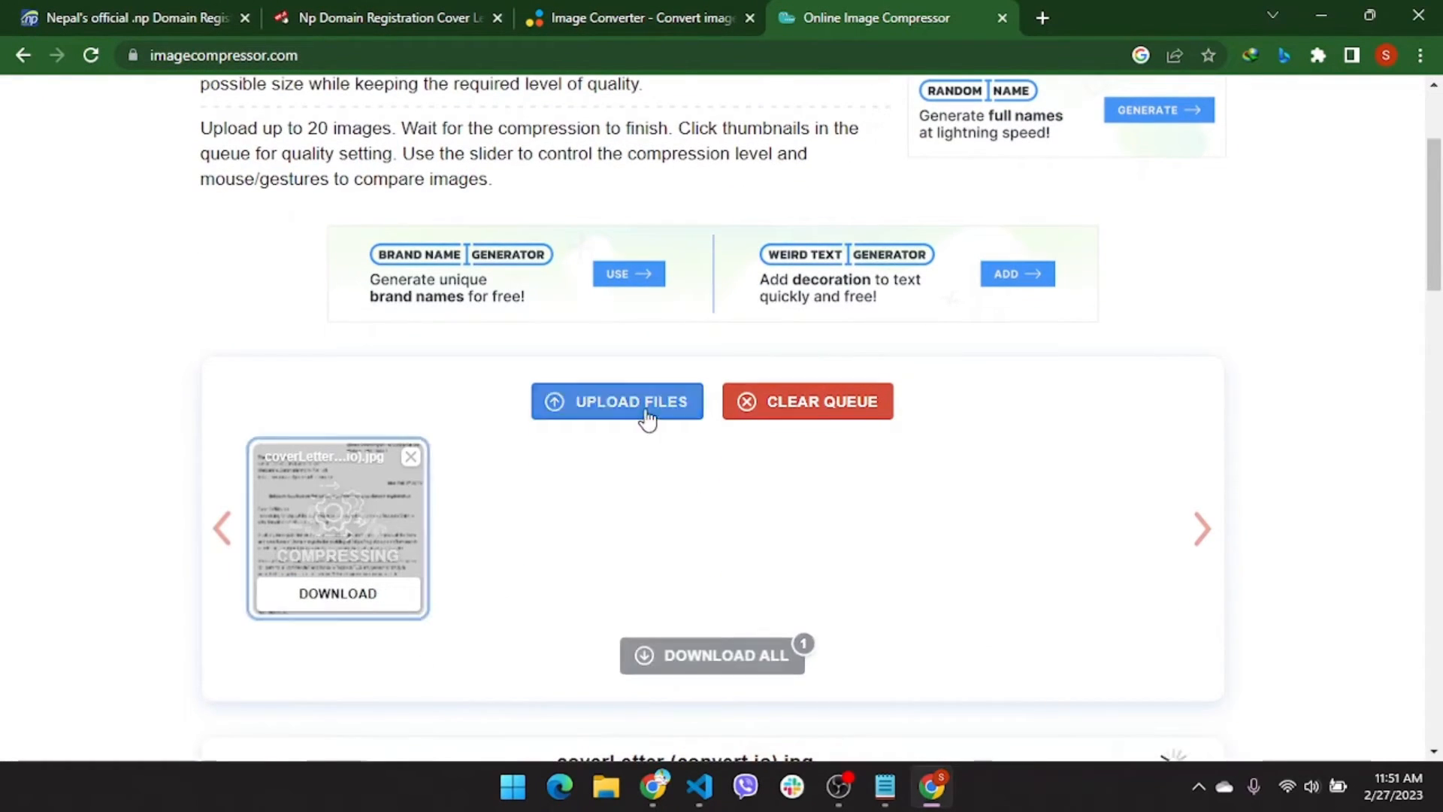
scroll(699, 613, "down", 2)
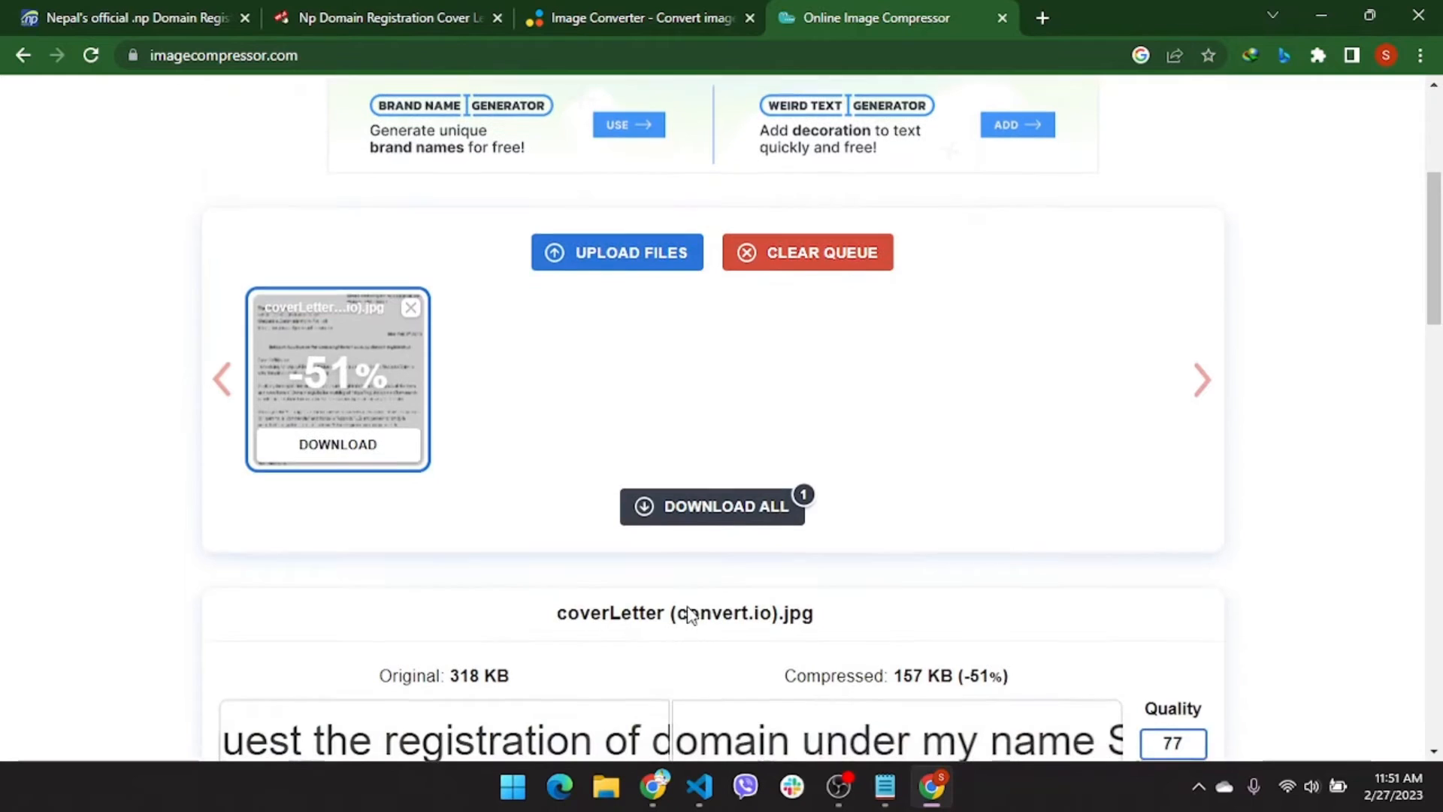
left_click(349, 454)
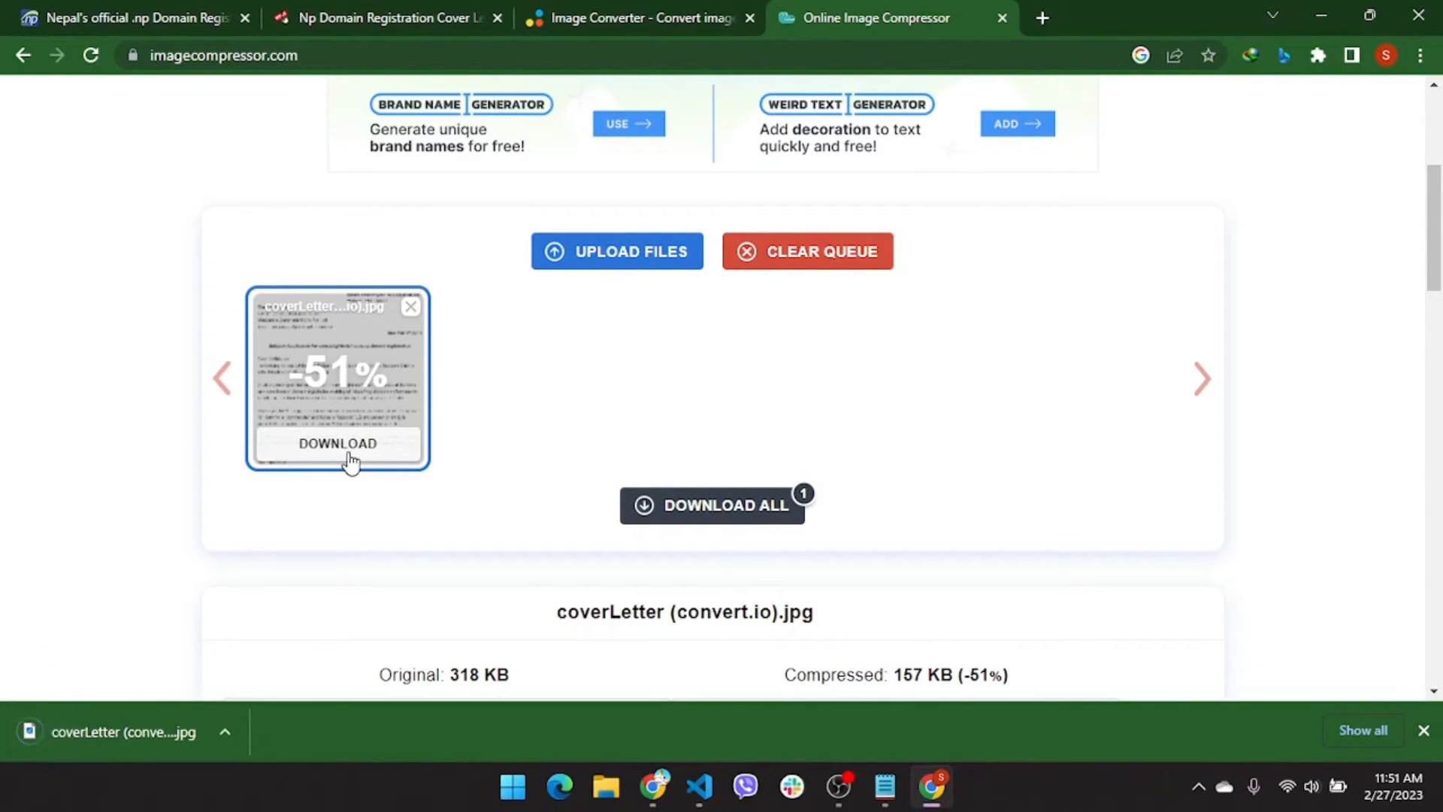
left_click(335, 13)
left_click(202, 10)
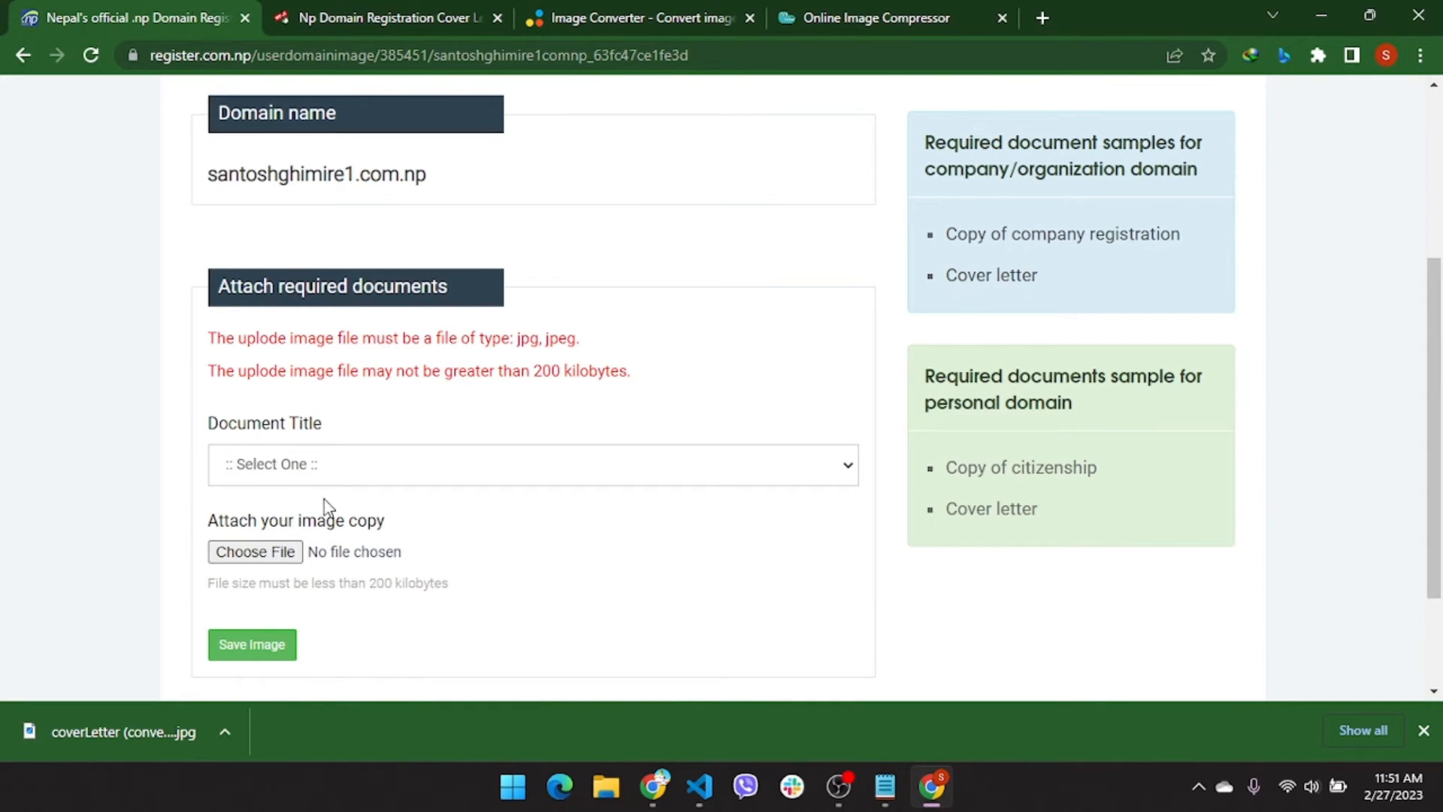
Attach coverLetter (convert.io)-min.jpg as a document image and save it
left_click(256, 552)
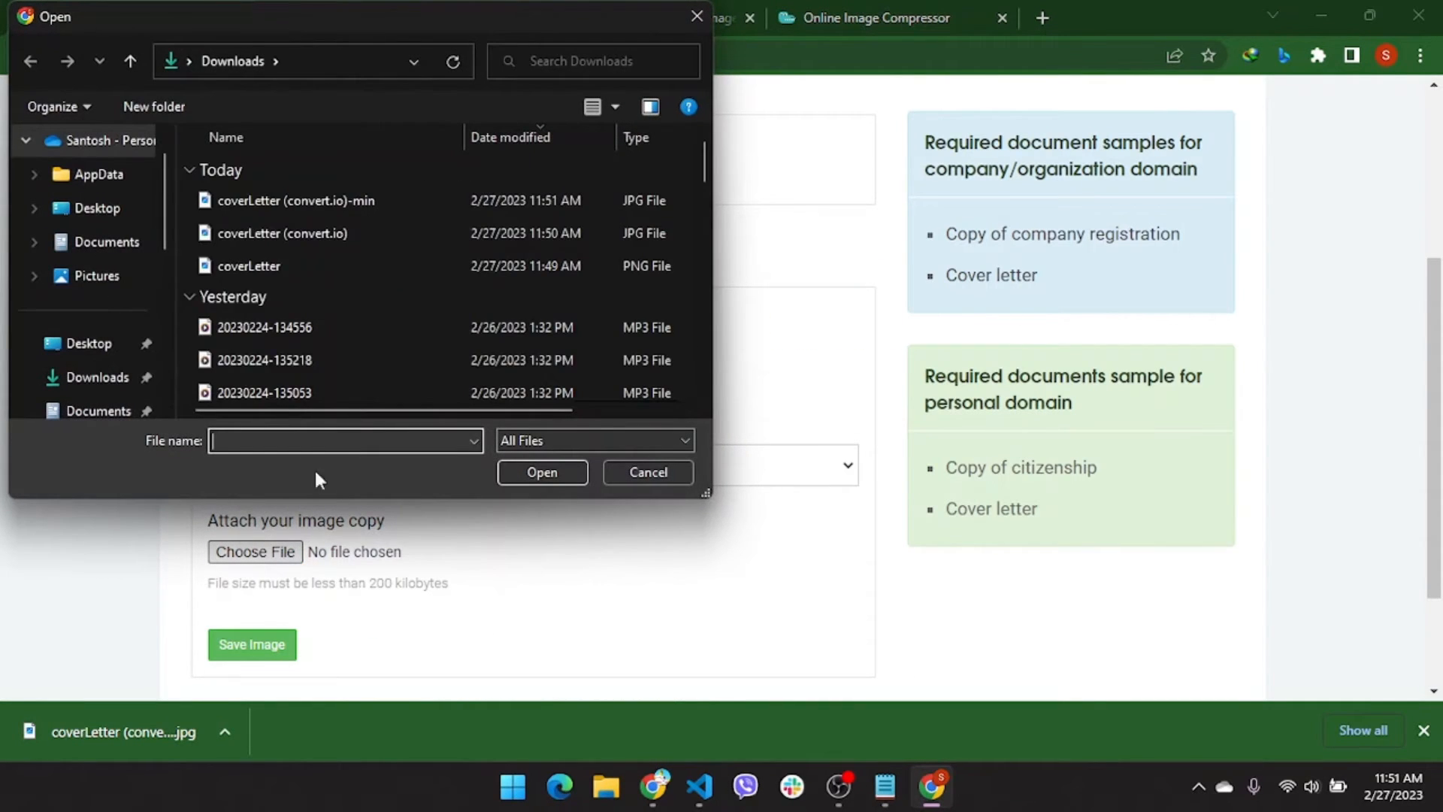
left_click(358, 197)
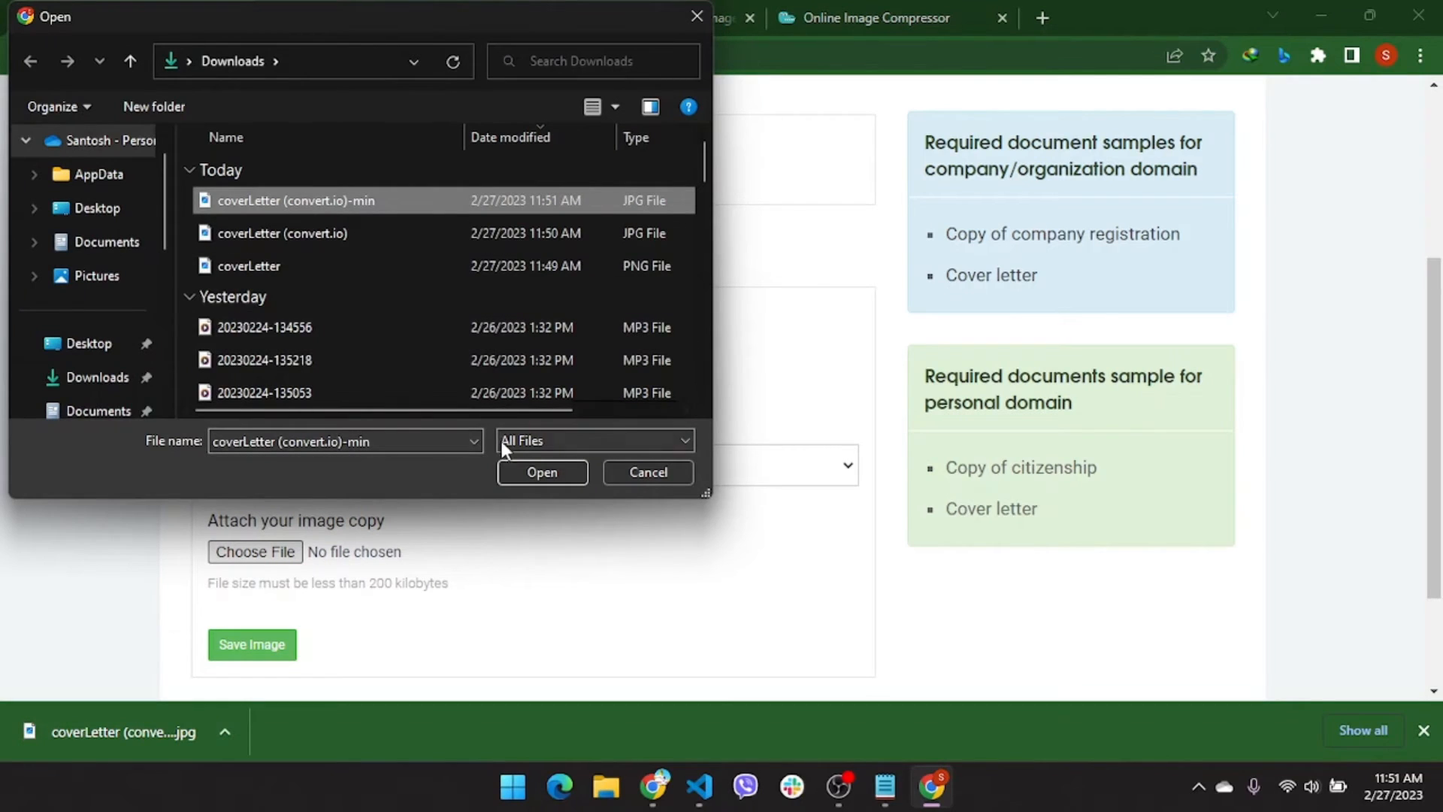
left_click(517, 481)
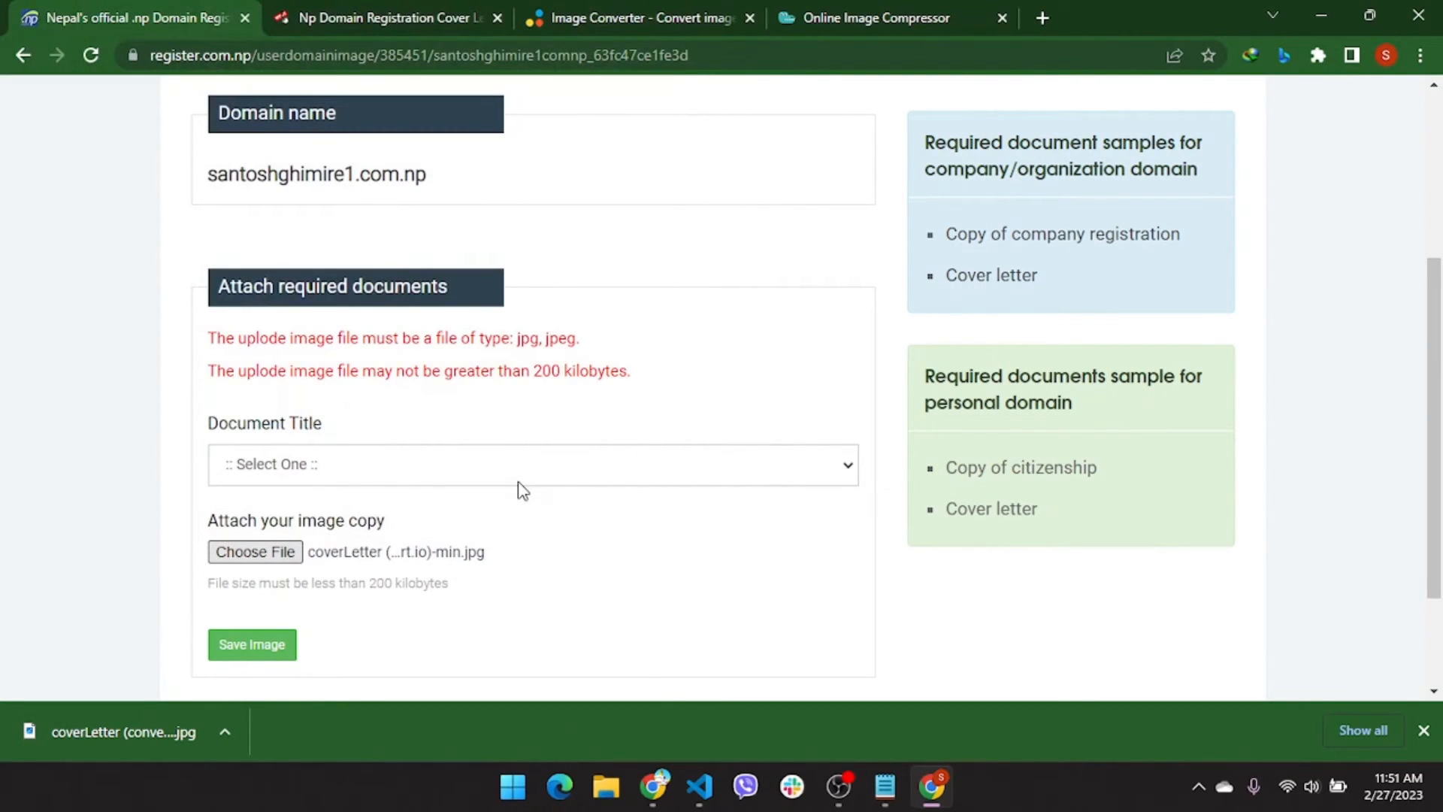
left_click(258, 644)
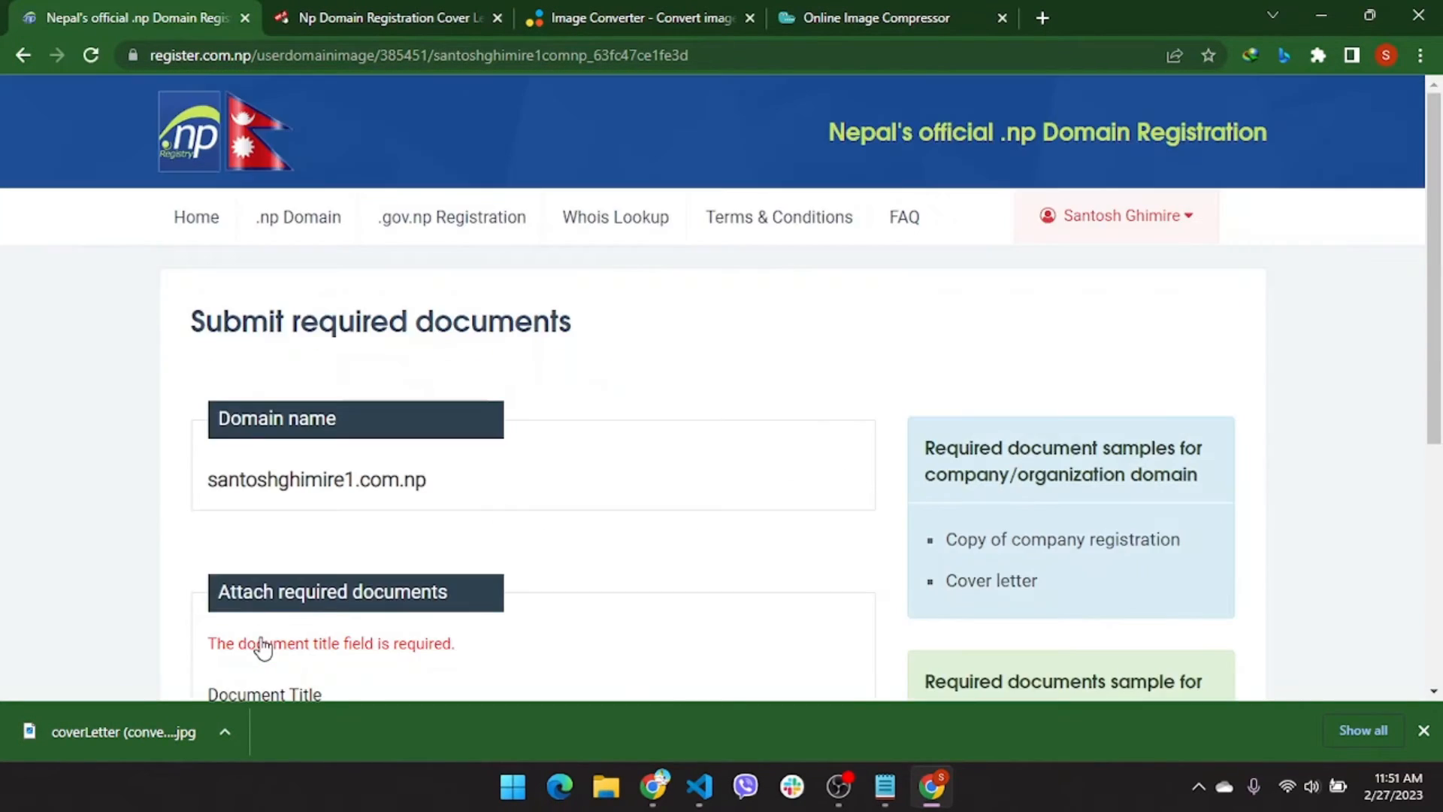
scroll(262, 648, "down", 3)
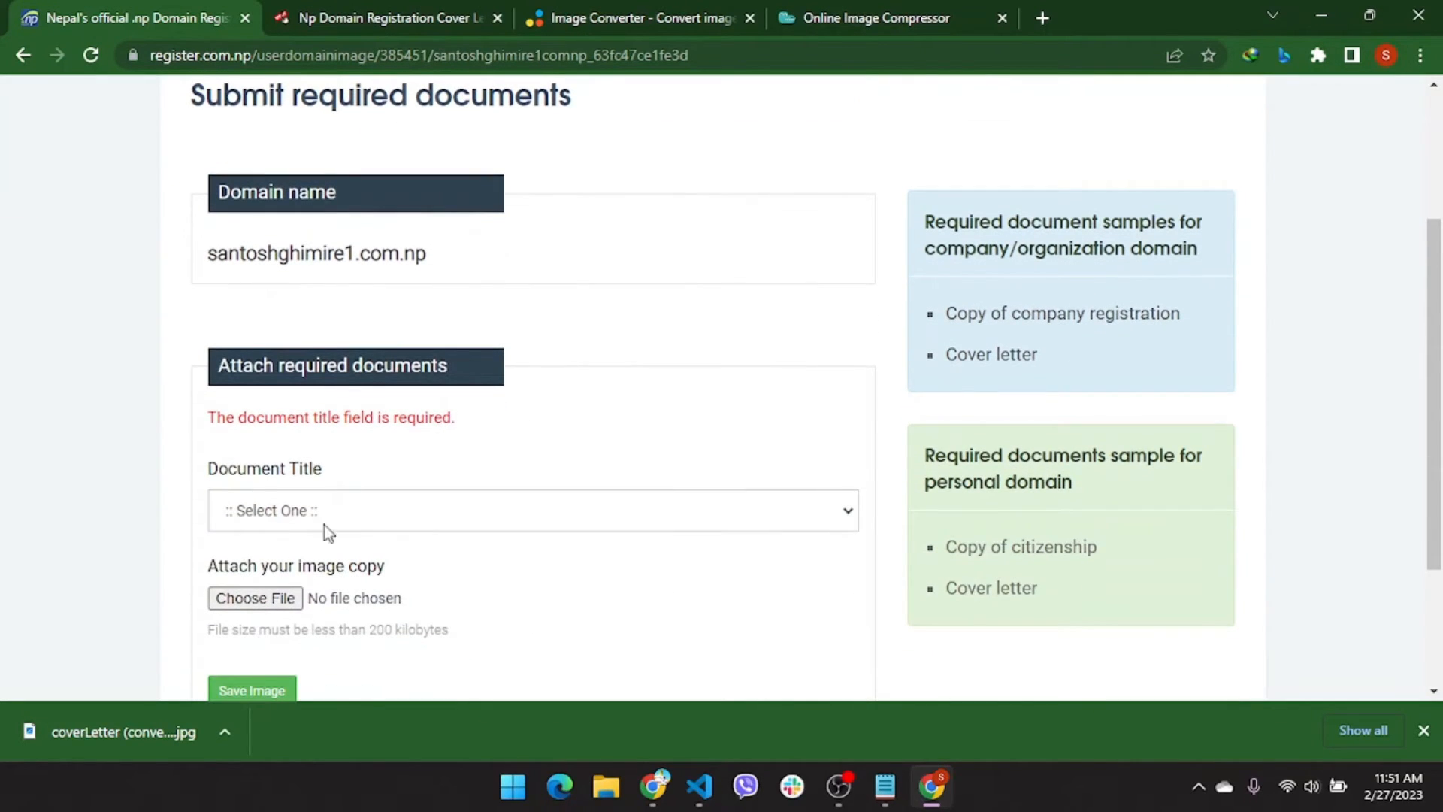
Title the document 'Cover letter', reattach the compressed cover letter JPG, and save it
left_click(344, 521)
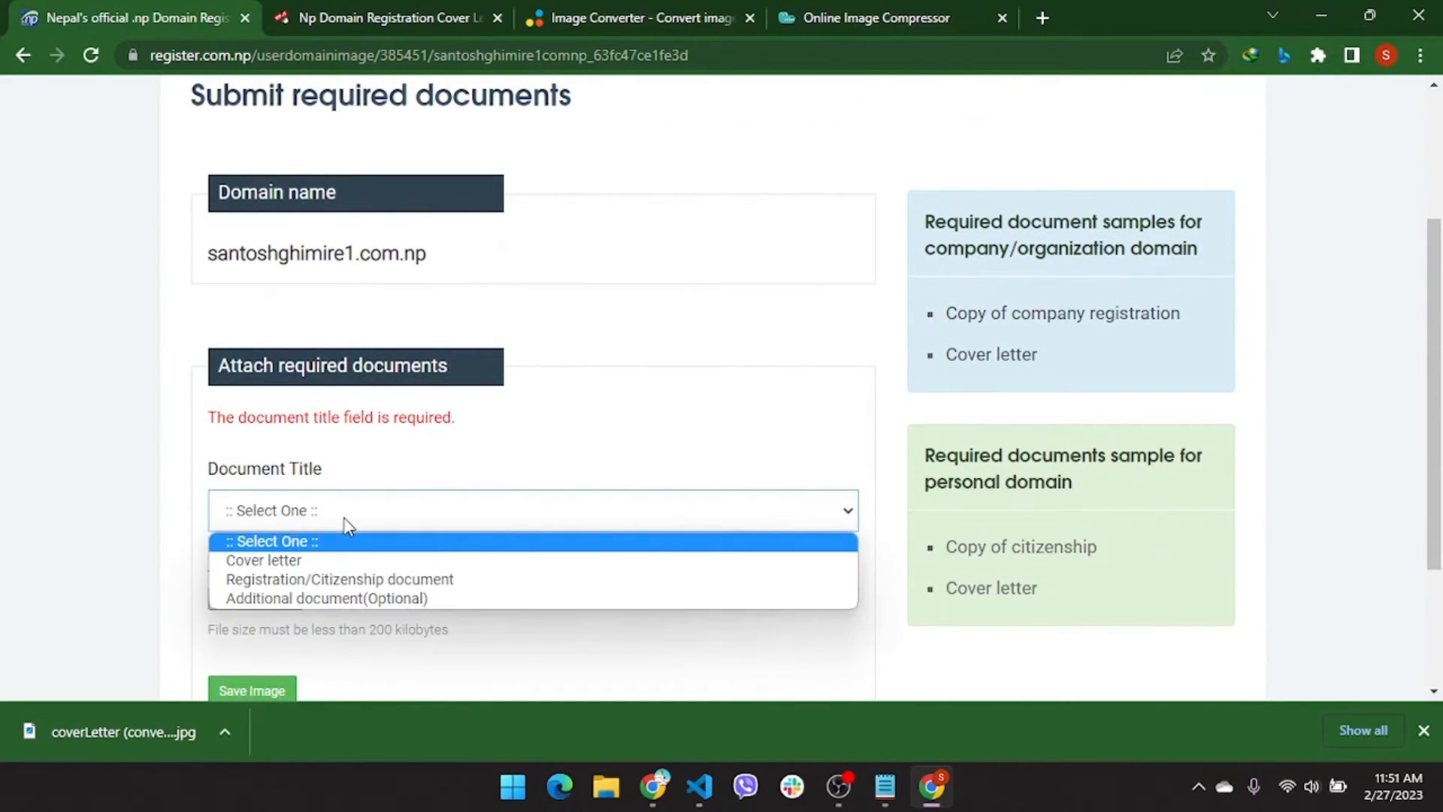
left_click(312, 560)
scroll(284, 503, "down", 1)
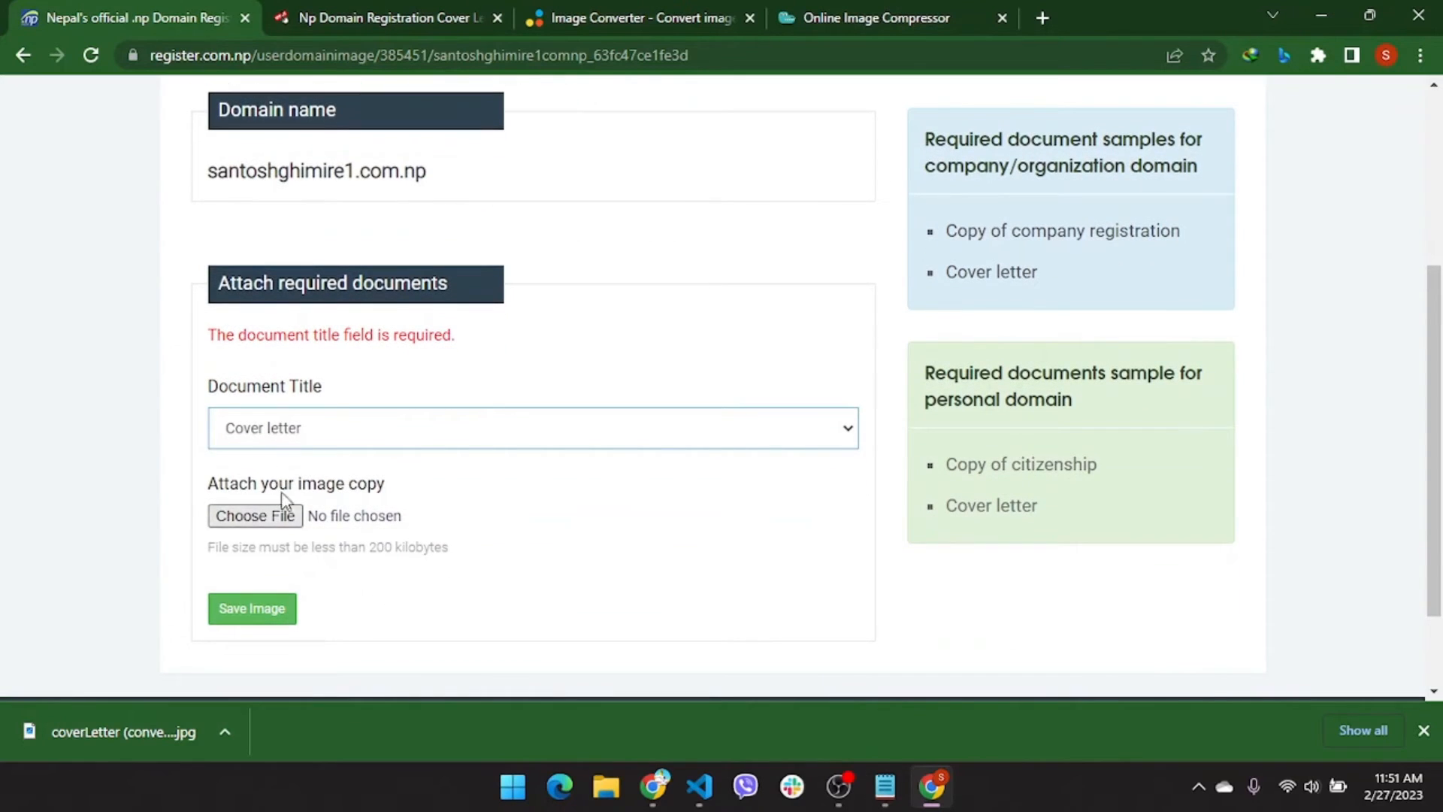
left_click(244, 518)
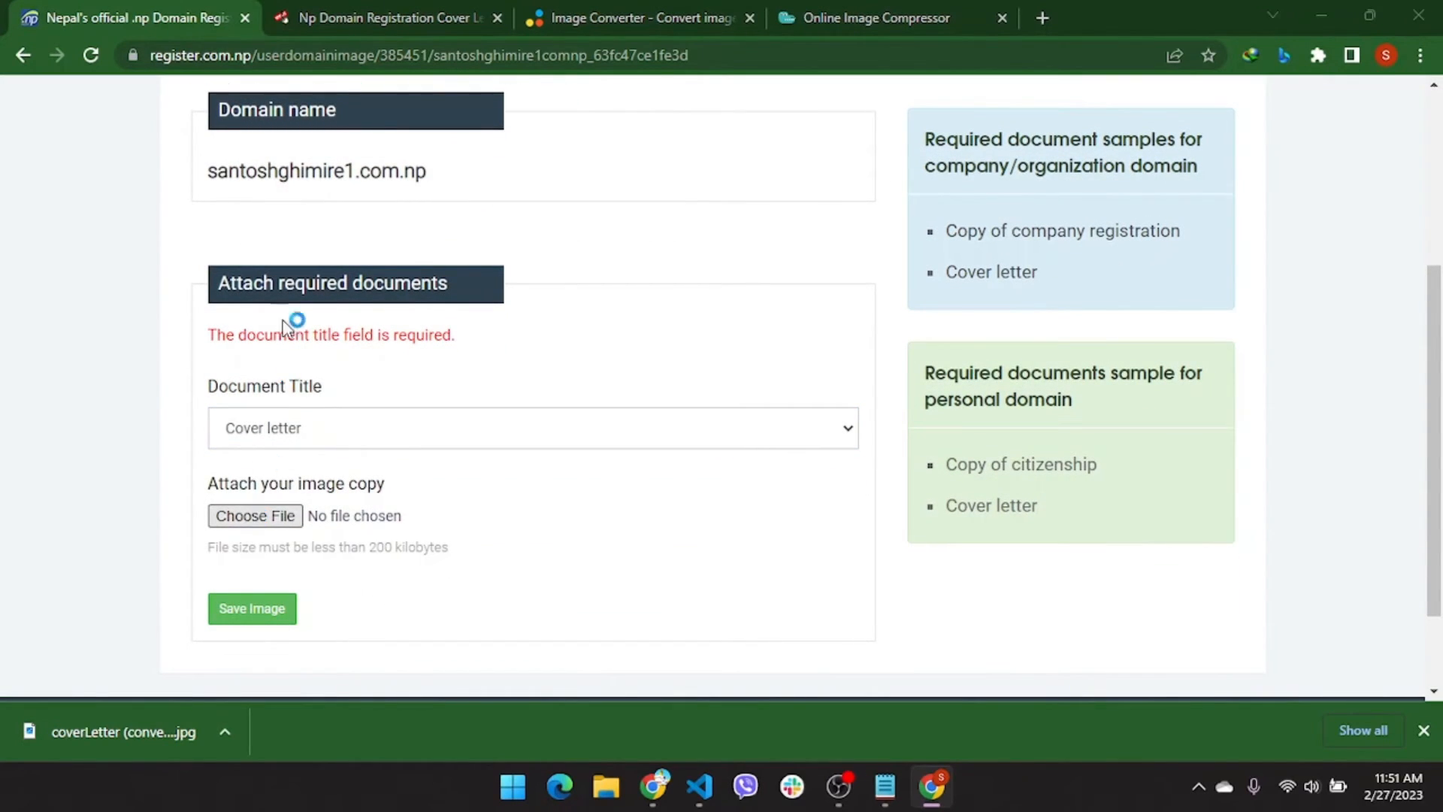
left_click(259, 199)
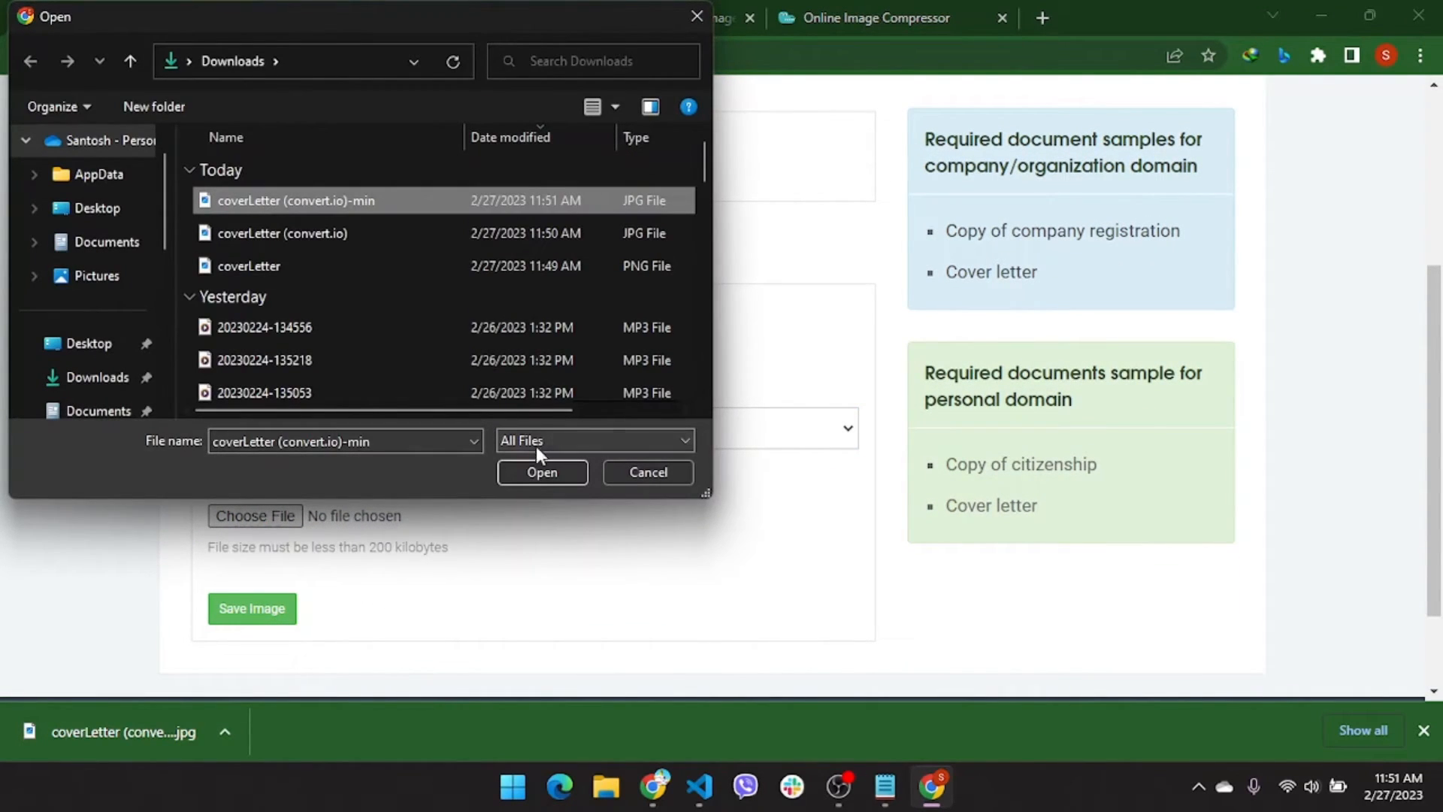
left_click(533, 474)
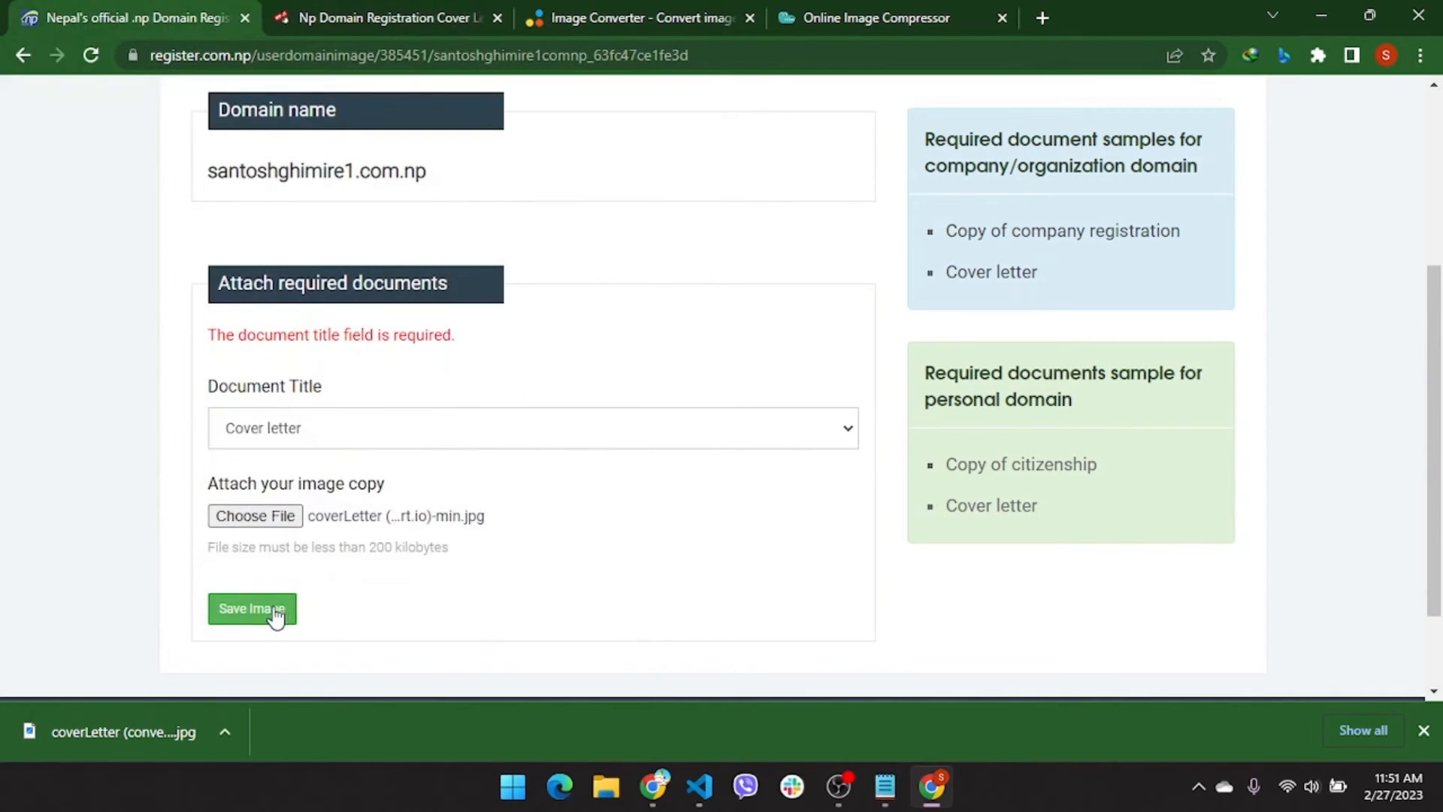
left_click(272, 618)
Set the document title to Registration/Citizenship document and submit the domain request
scroll(544, 566, "down", 3)
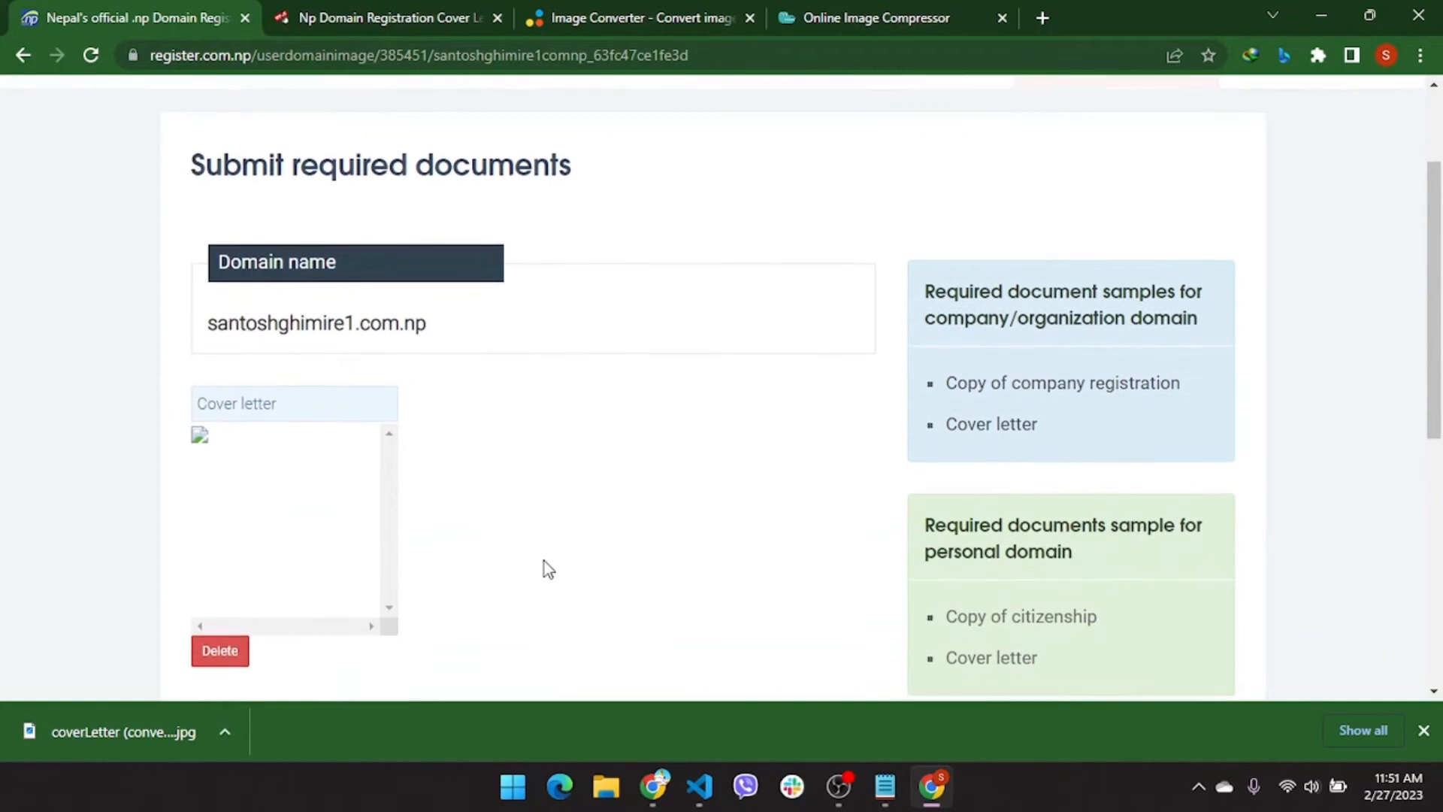
scroll(252, 430, "down", 6)
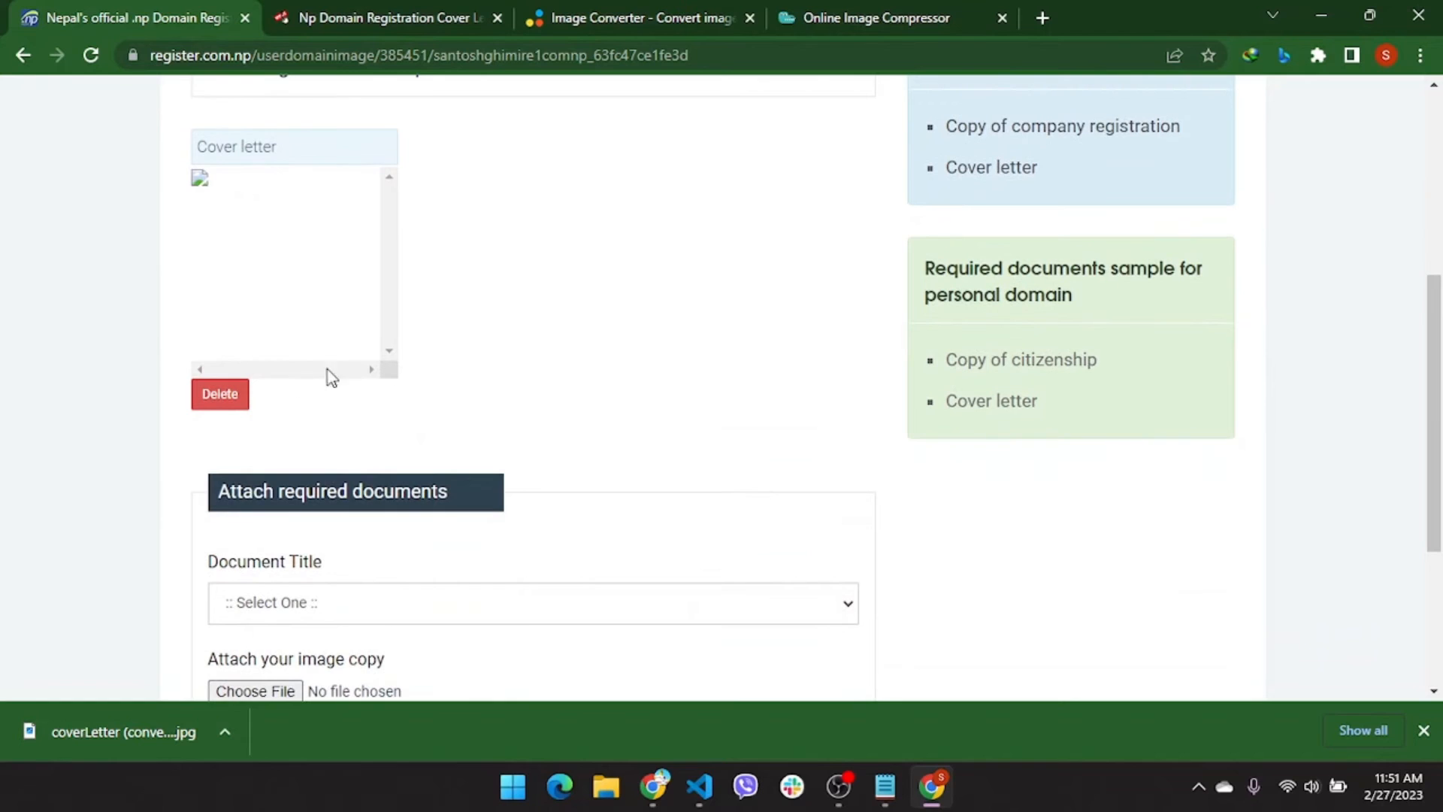
left_click(468, 398)
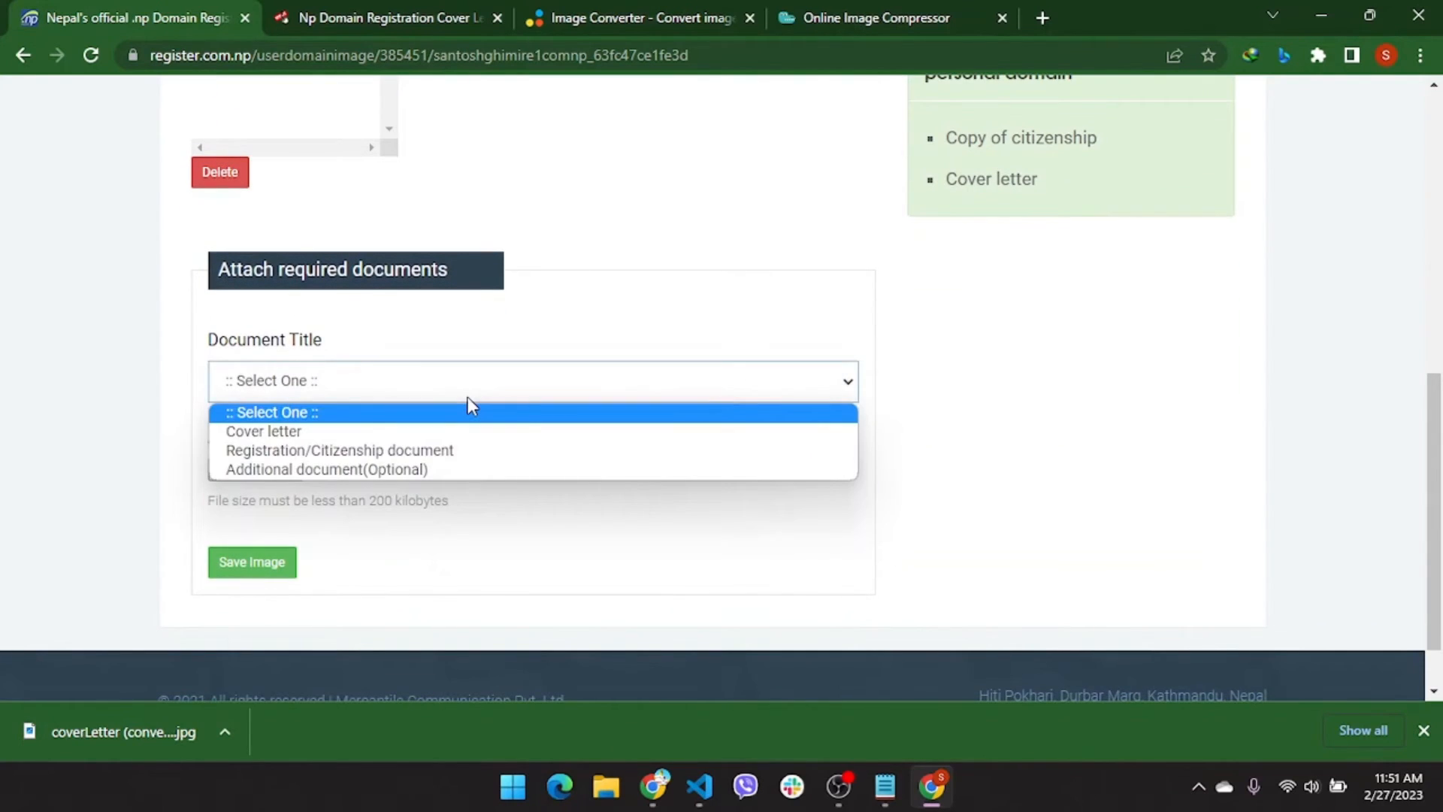
left_click(415, 454)
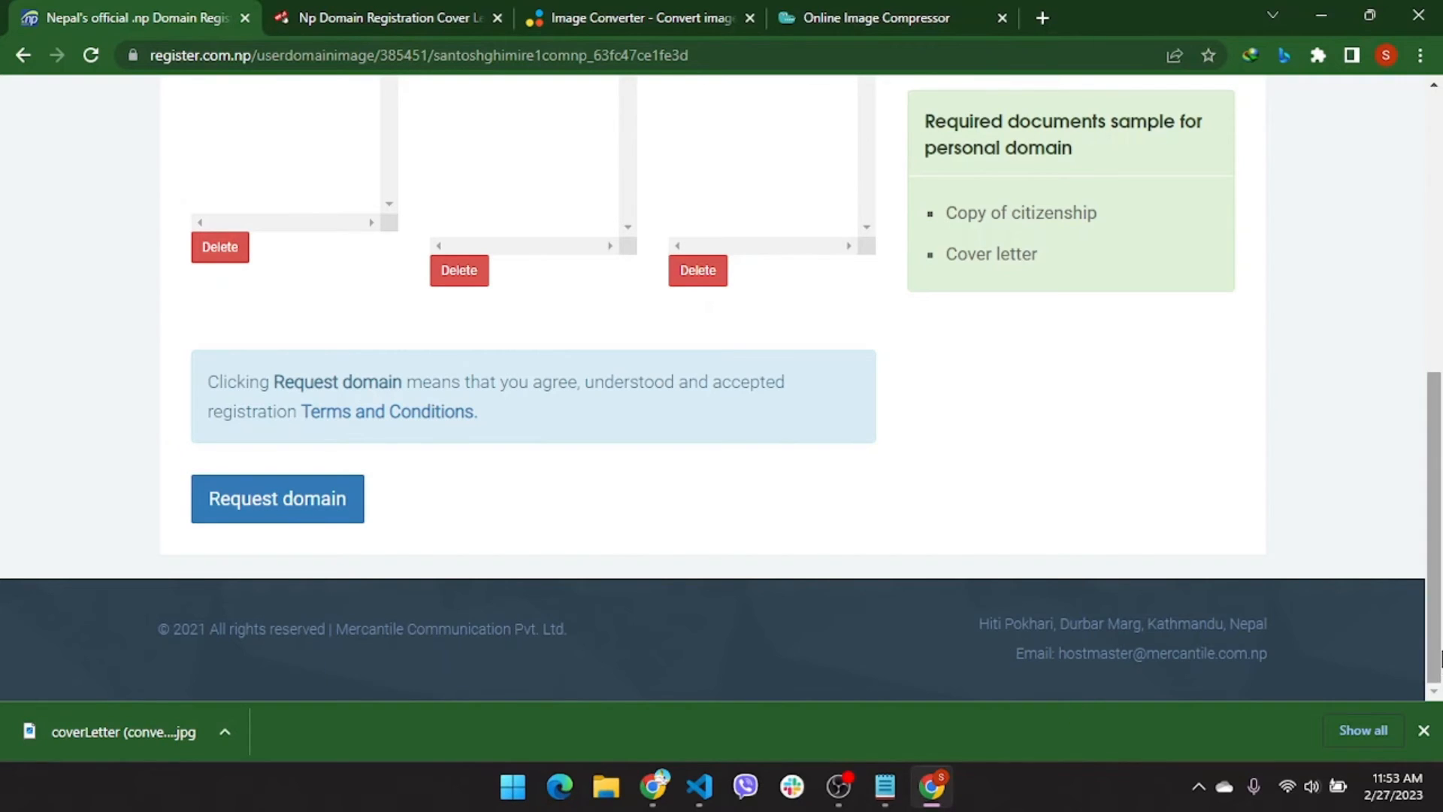
left_click(1423, 731)
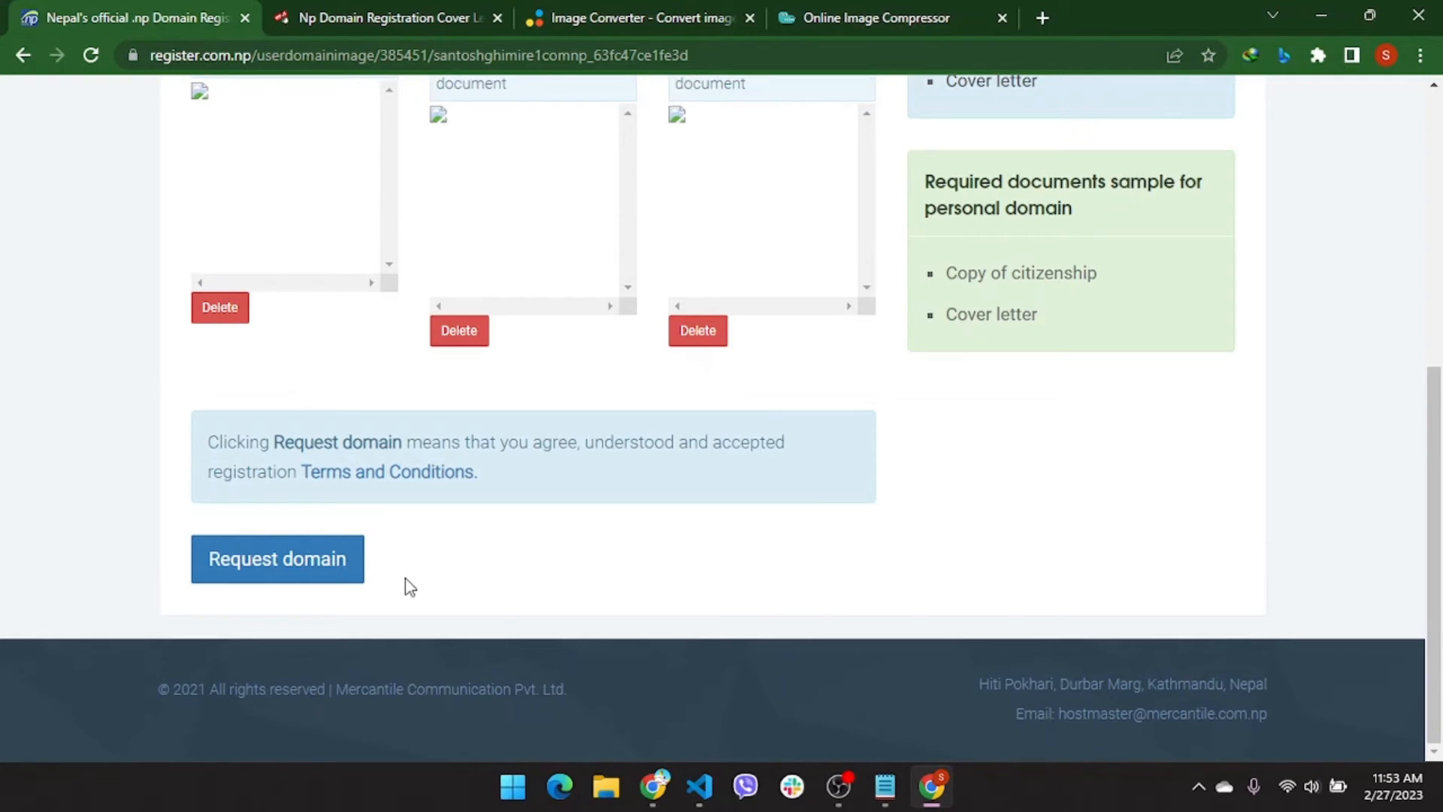
left_click(326, 577)
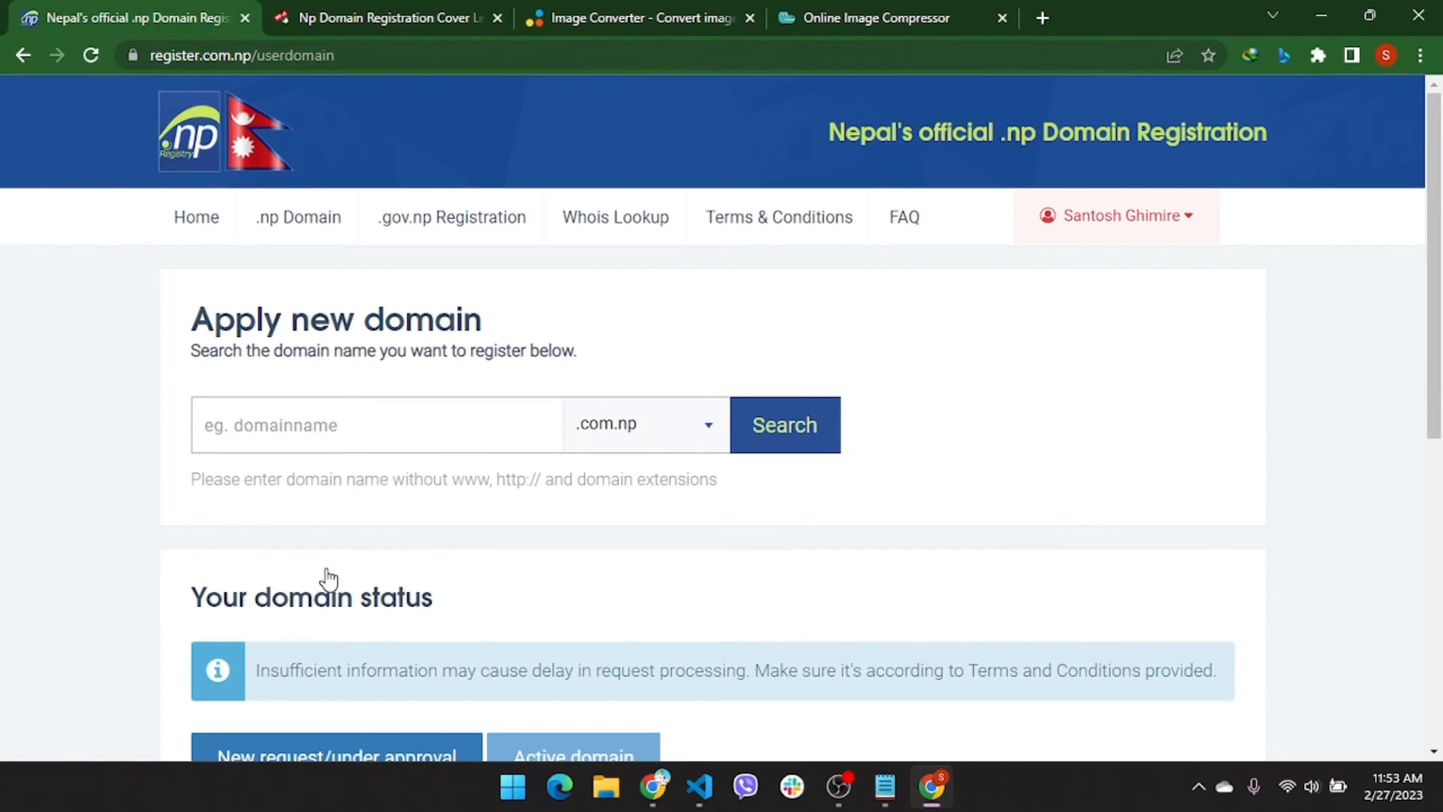
Switch between the under-approval and Active domain tabs: the request is pending, none active
scroll(328, 579, "down", 5)
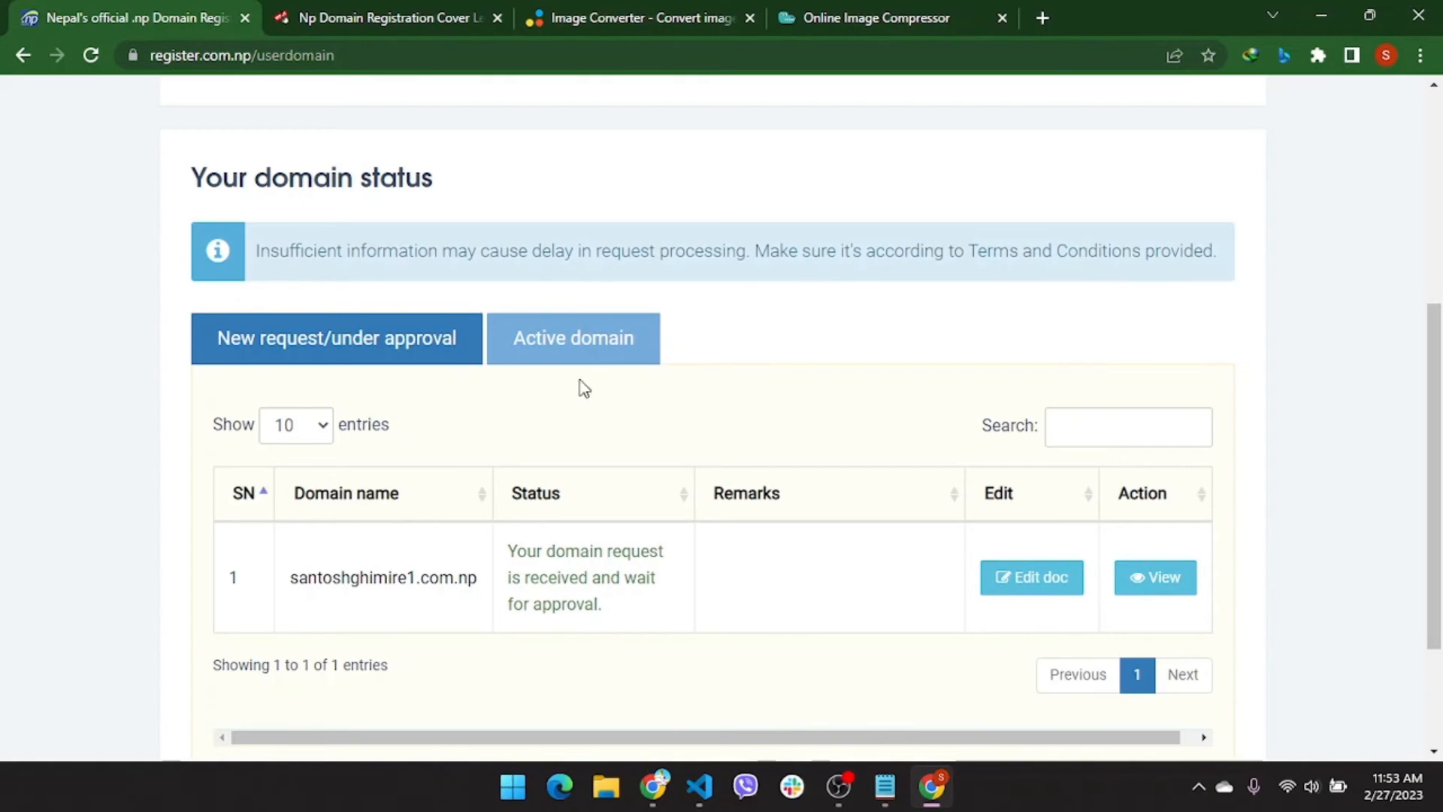
left_click(595, 353)
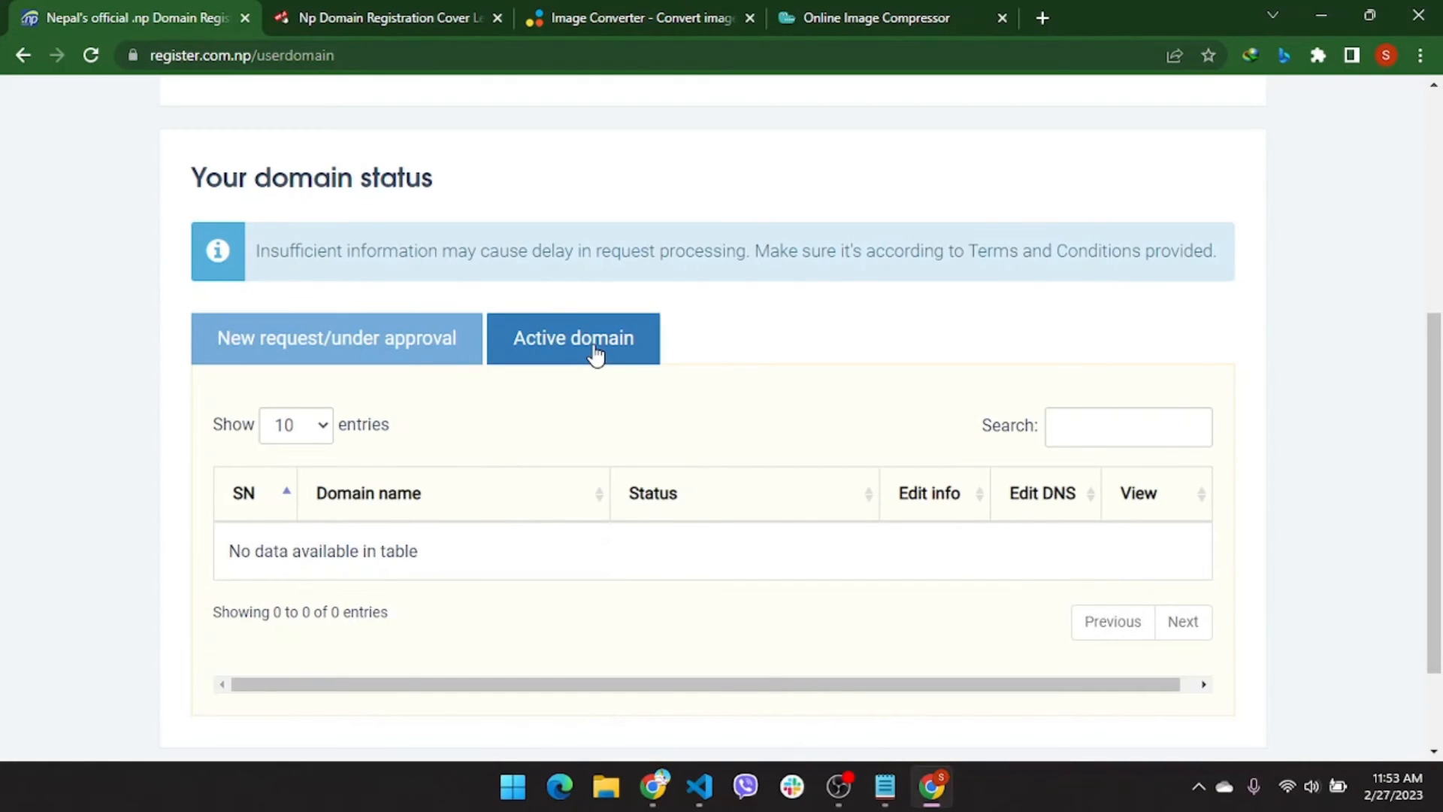
left_click(403, 337)
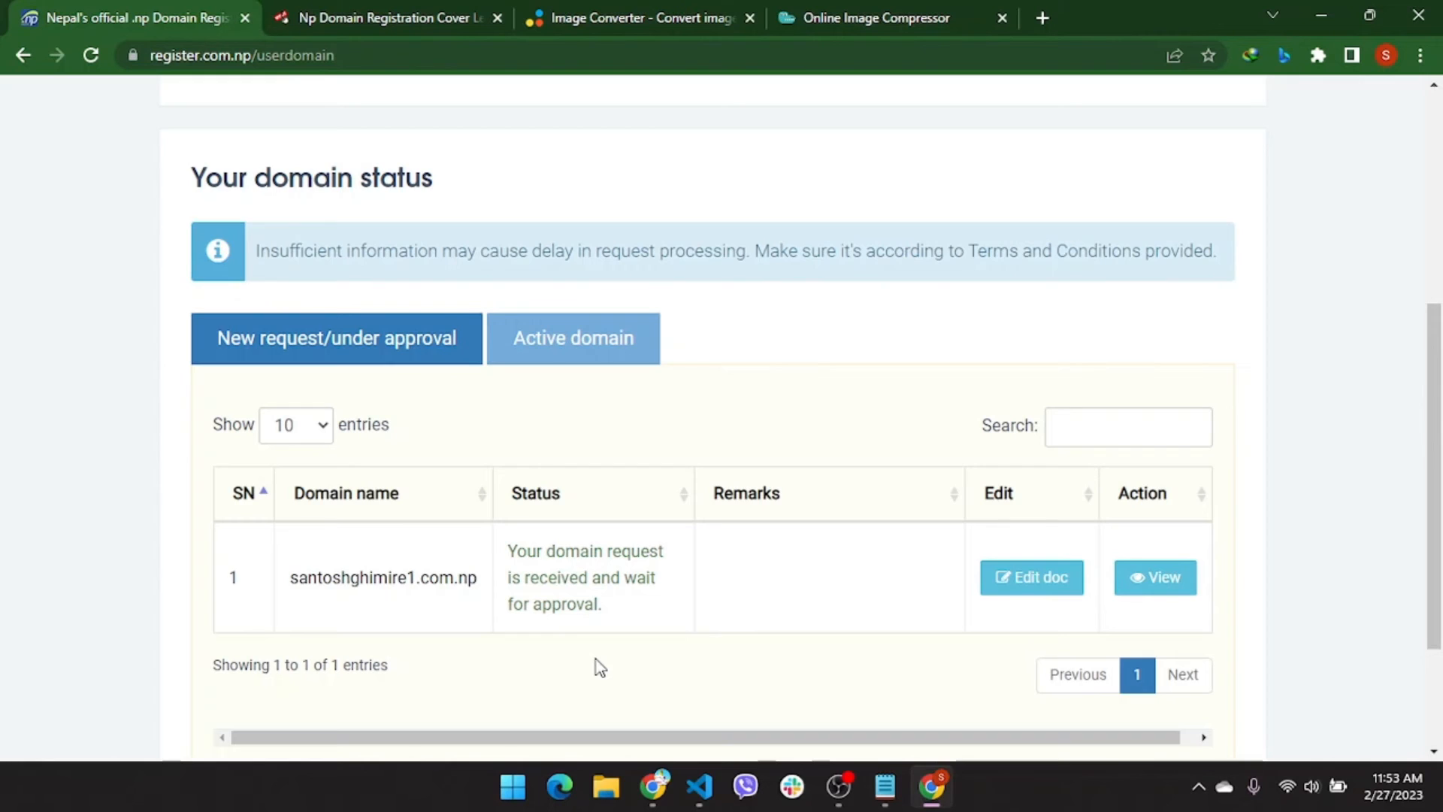
left_click(599, 344)
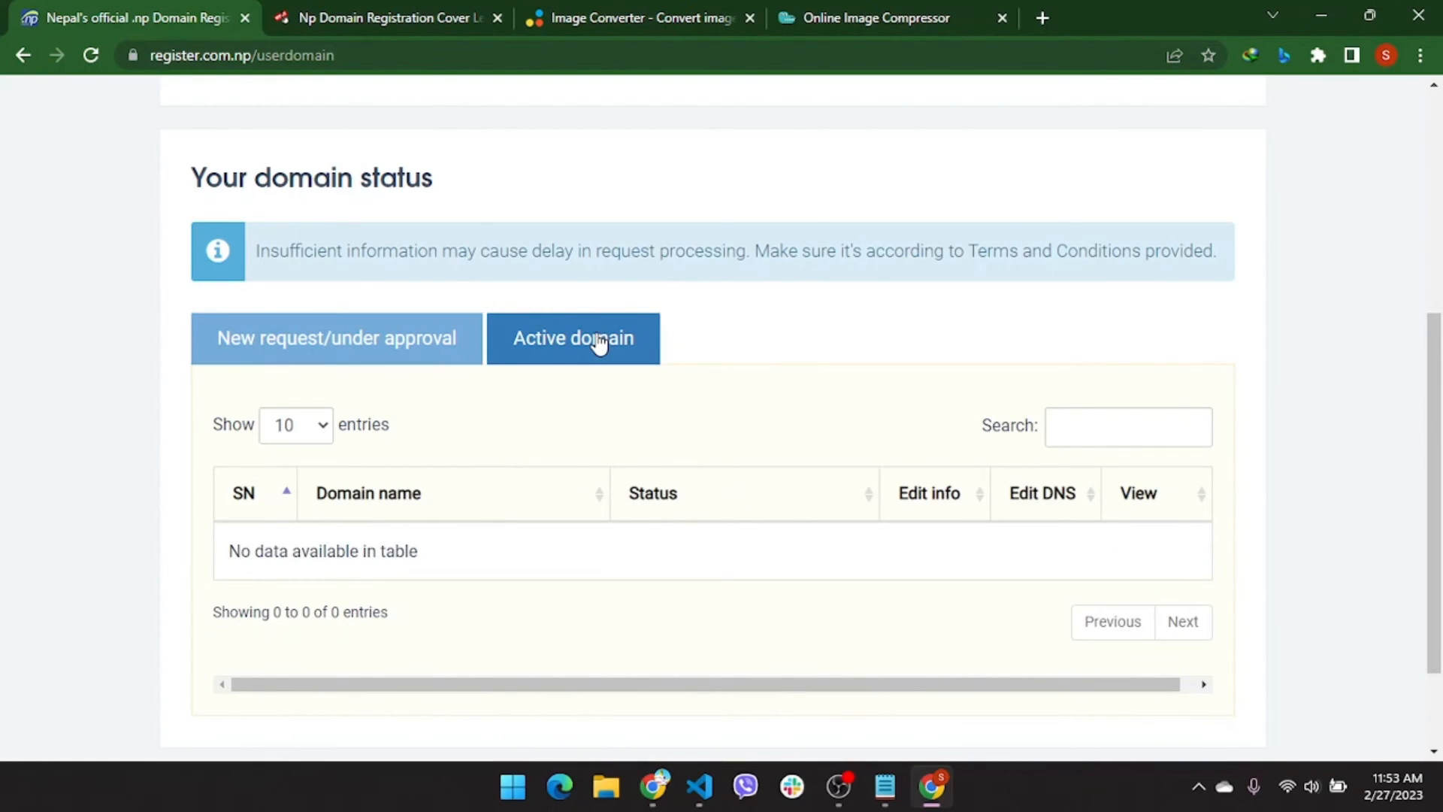
left_click(409, 335)
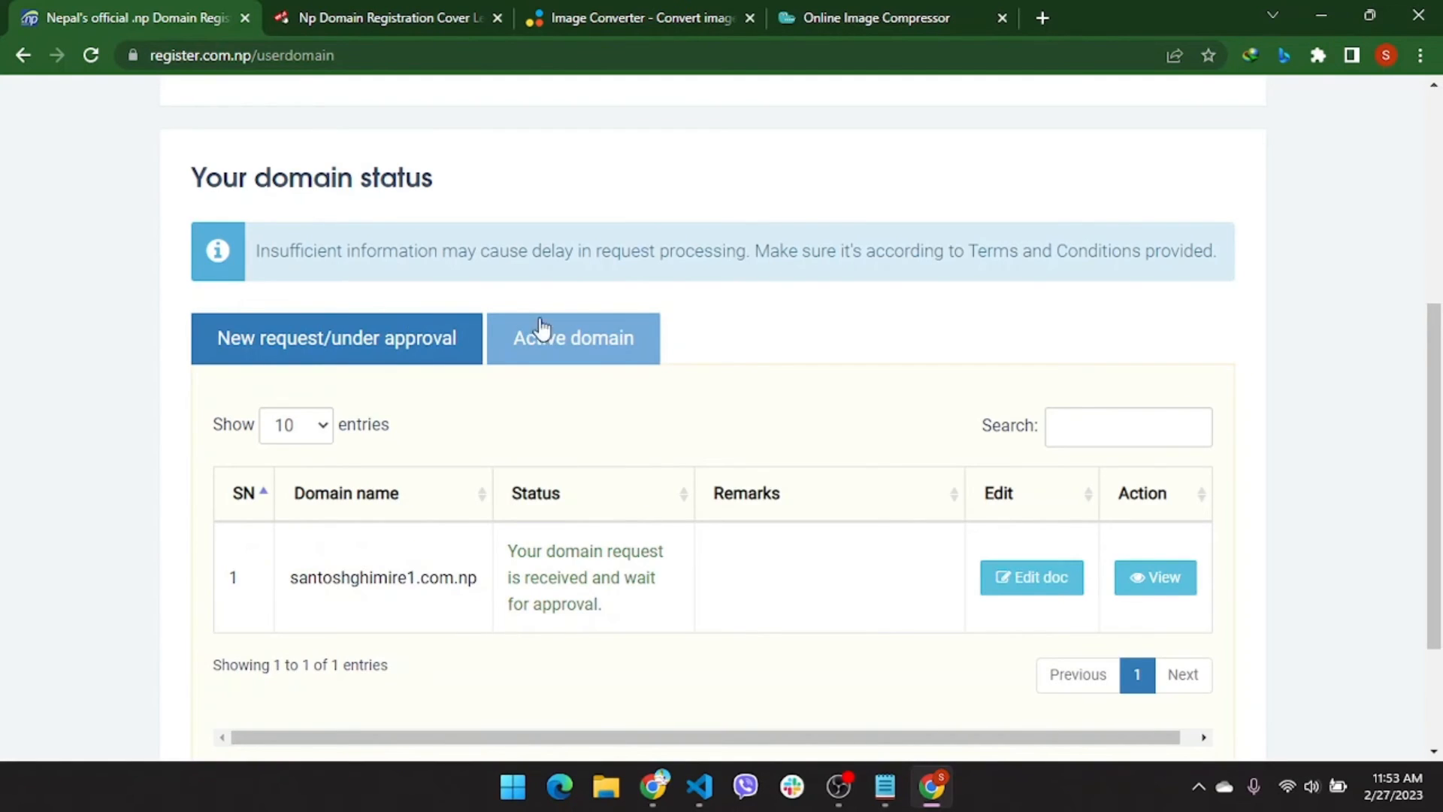
left_click(574, 333)
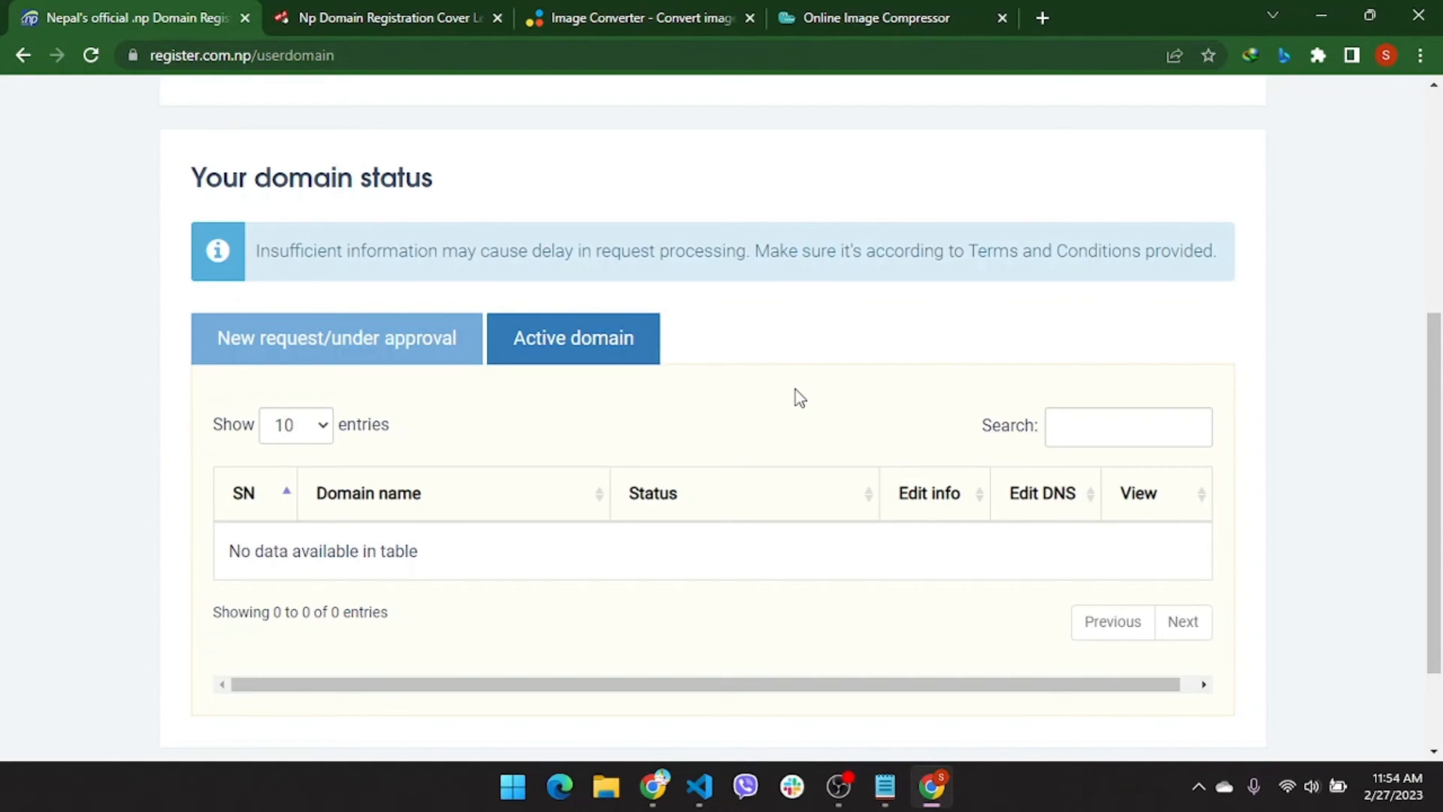
left_click(398, 343)
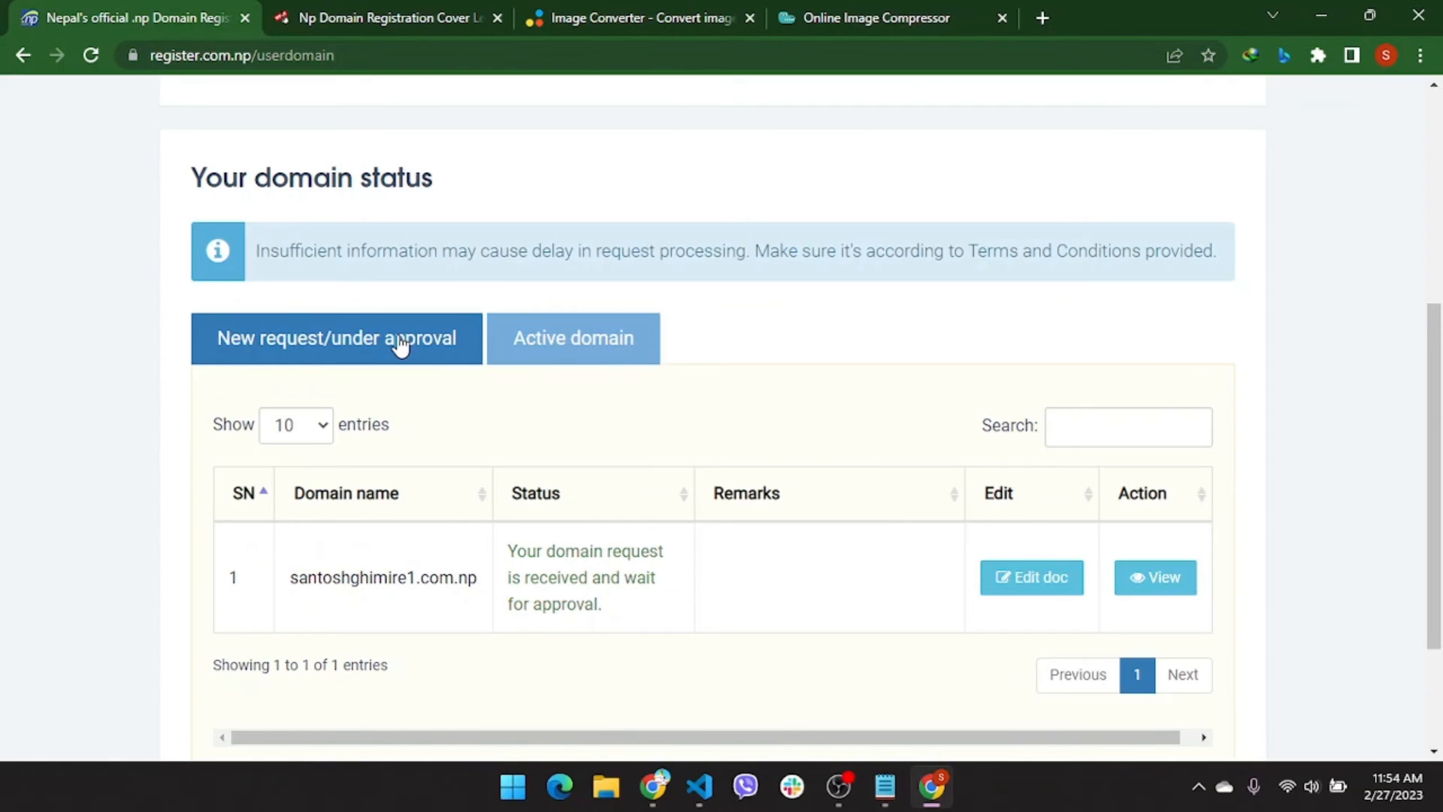
left_click(581, 340)
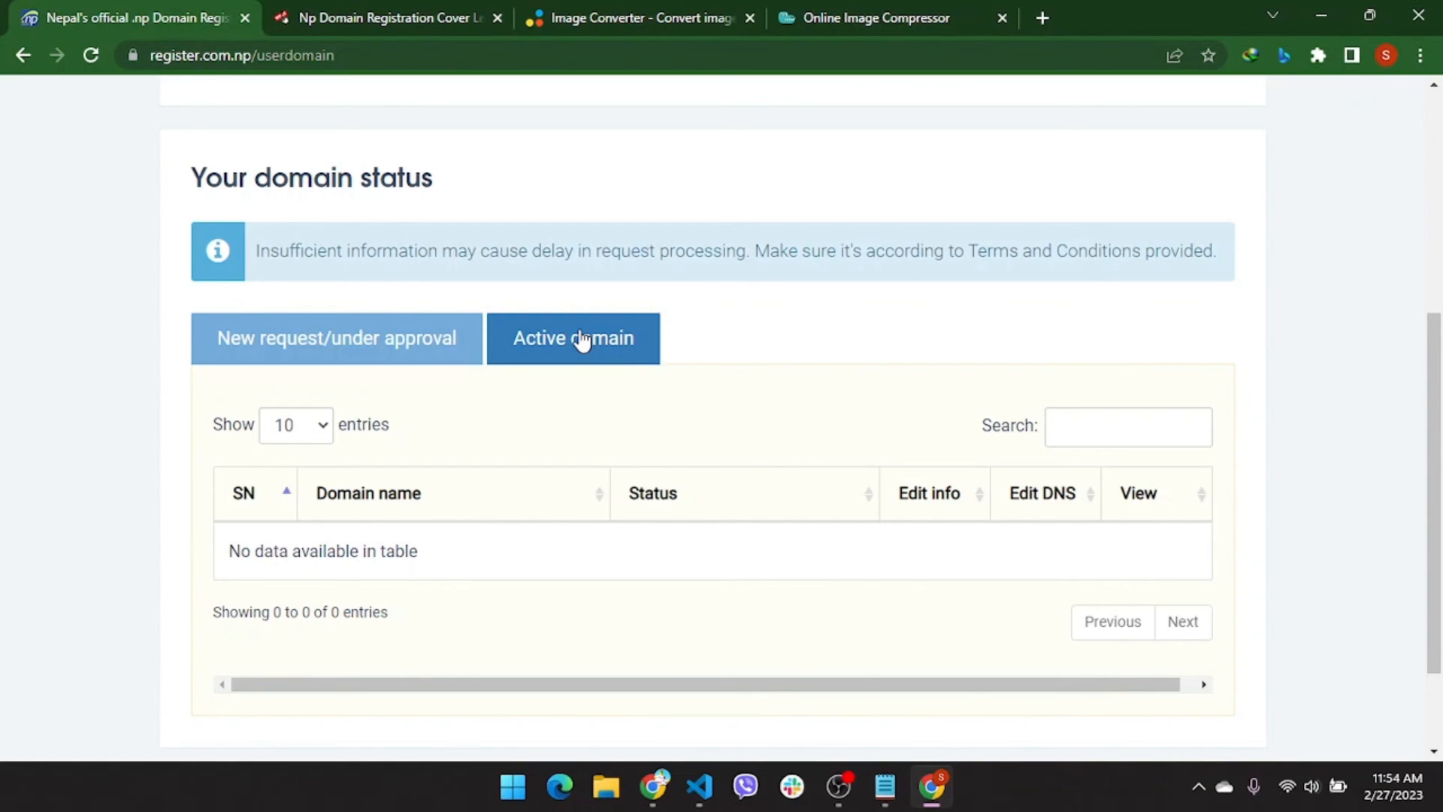
left_click(441, 342)
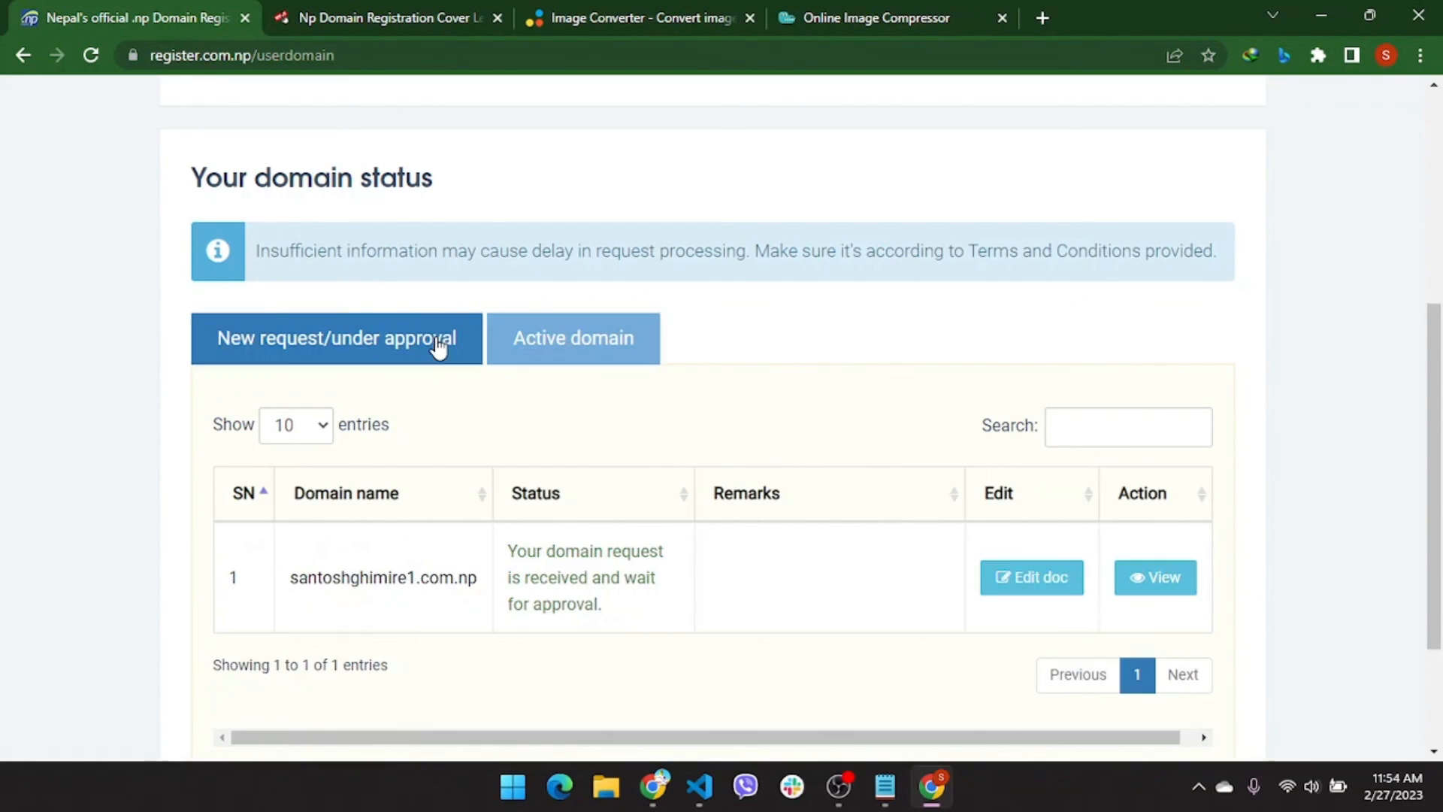
left_click(508, 354)
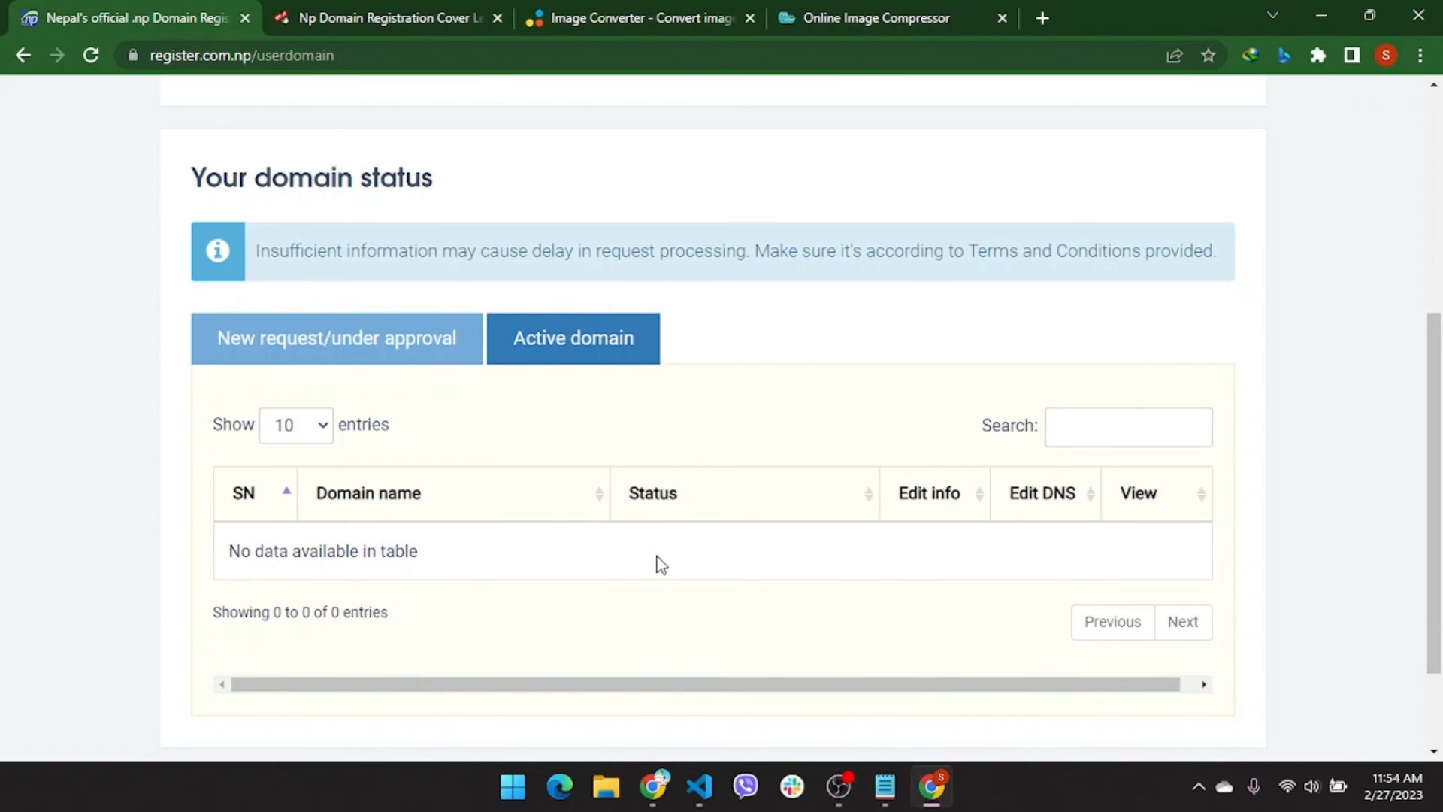